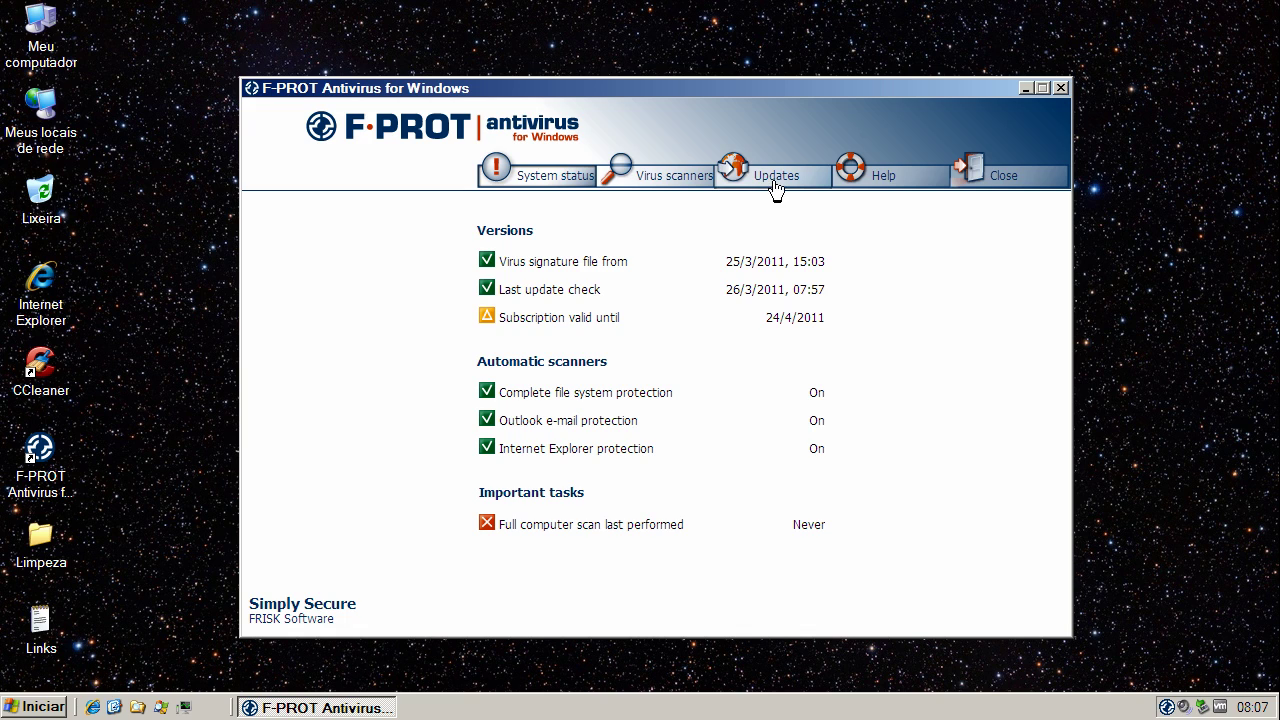
# - Examine F-PROT Antivirus's current versions, system status, Internet/E-mail protection, manual scan options, scan status and virus detection information
pyautogui.click(772, 186)
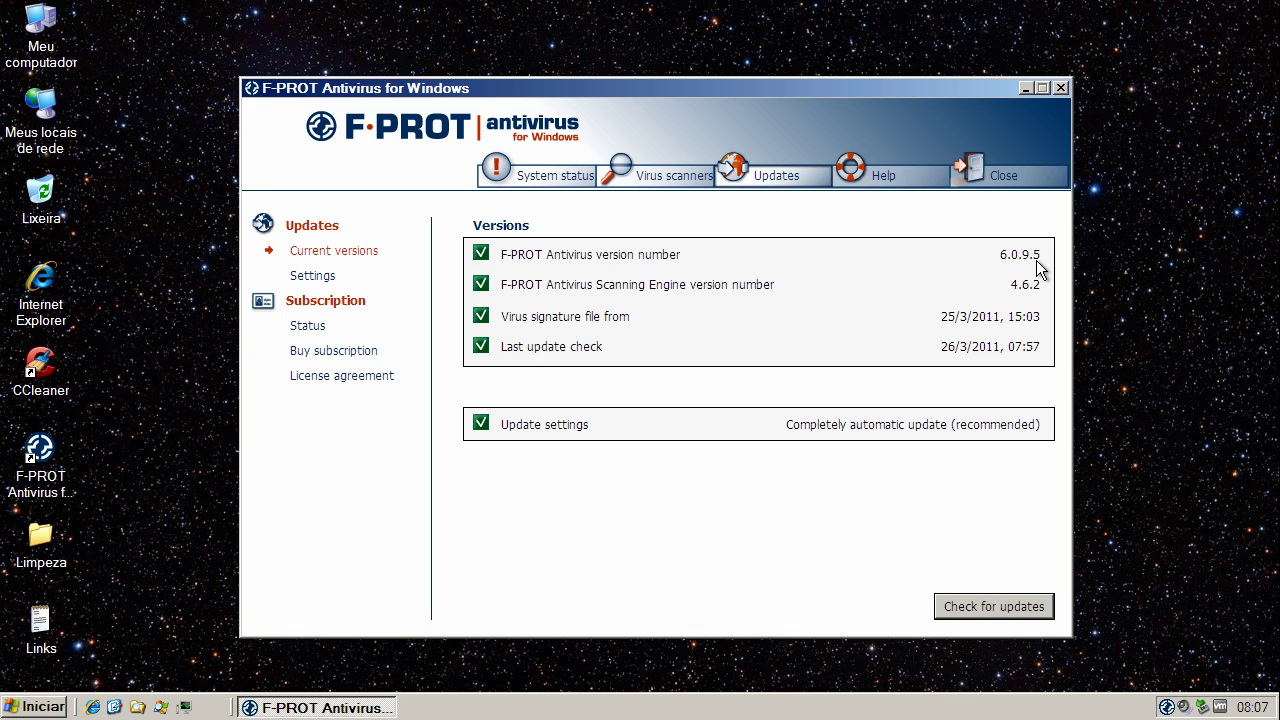
pyautogui.click(521, 182)
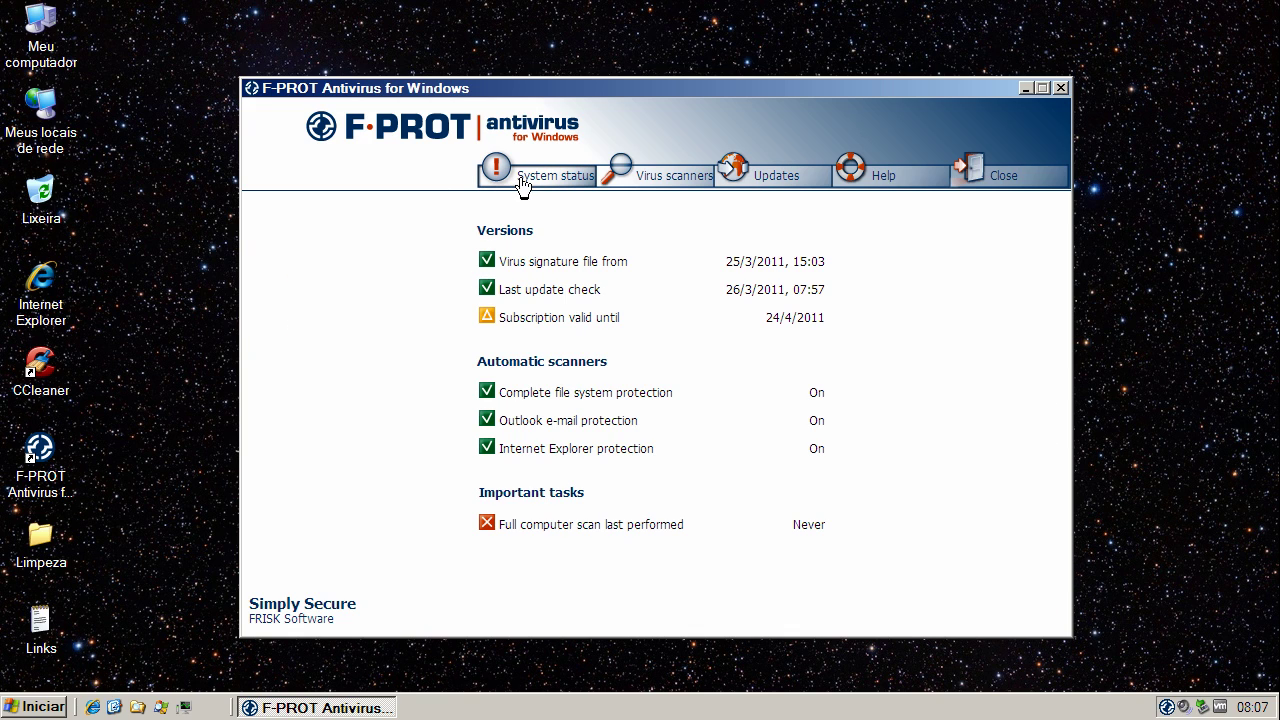
pyautogui.click(669, 182)
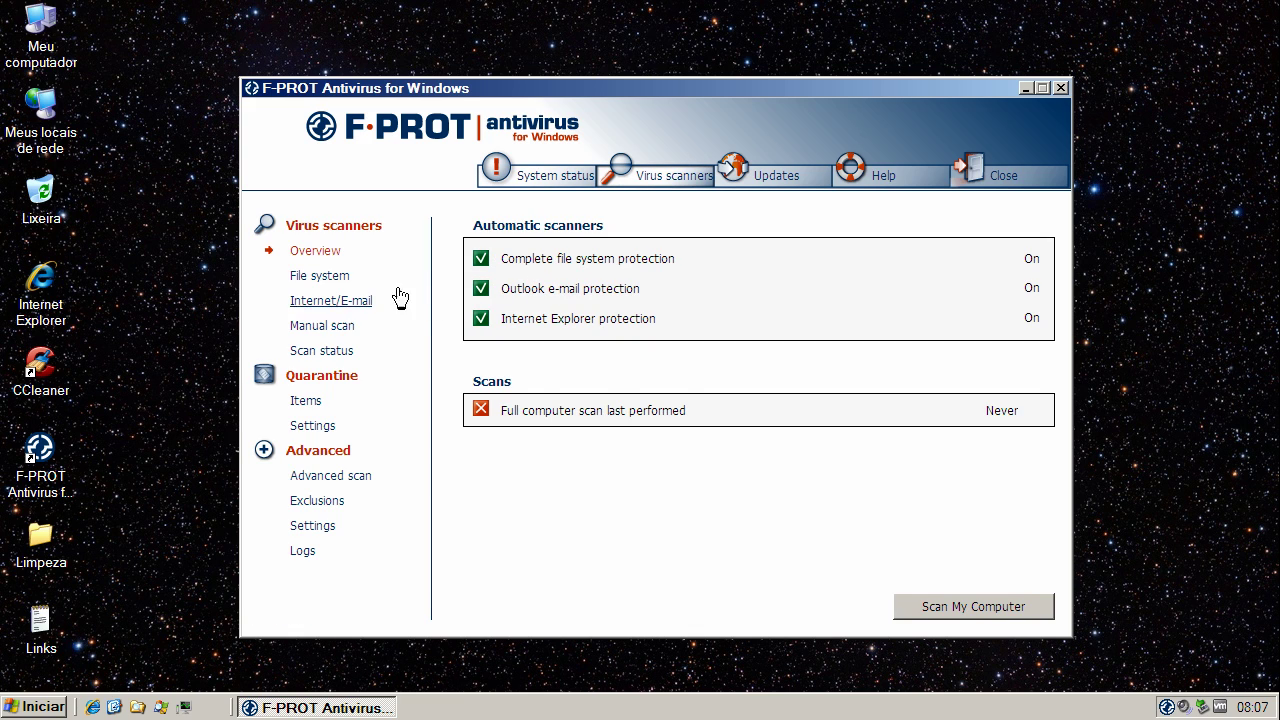
pyautogui.click(322, 285)
pyautogui.click(329, 303)
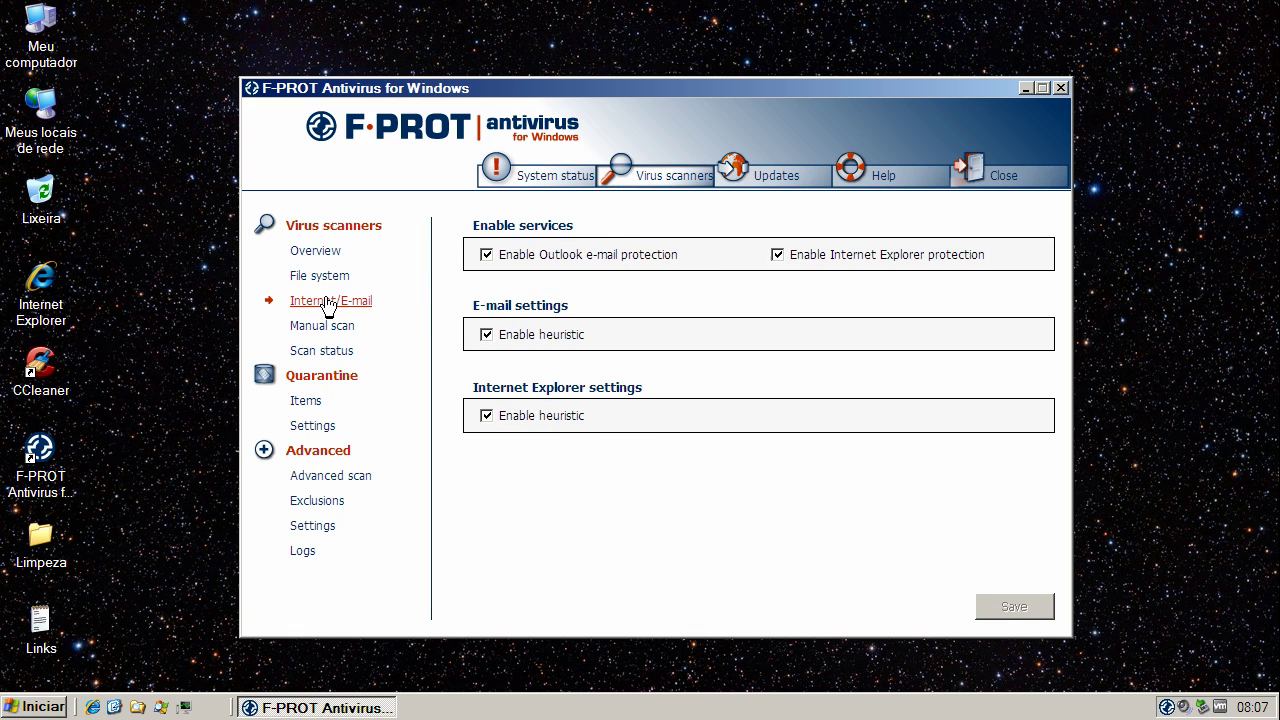
pyautogui.click(323, 328)
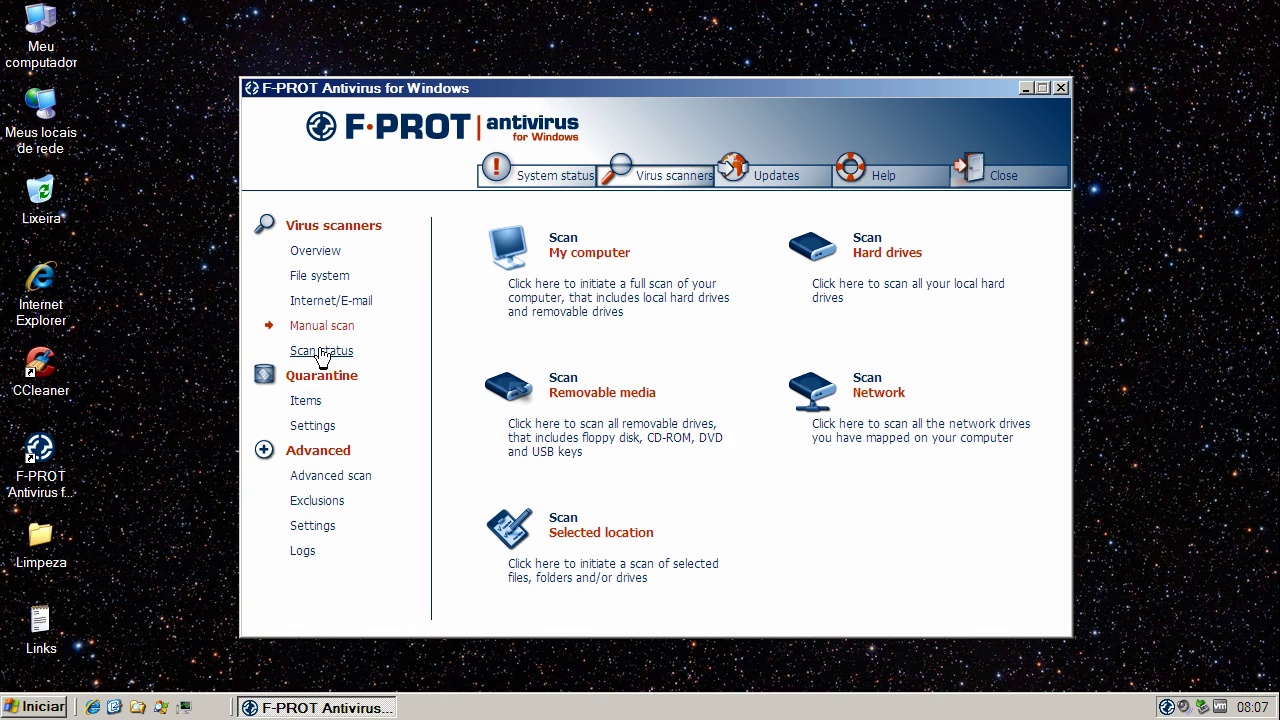
pyautogui.click(322, 352)
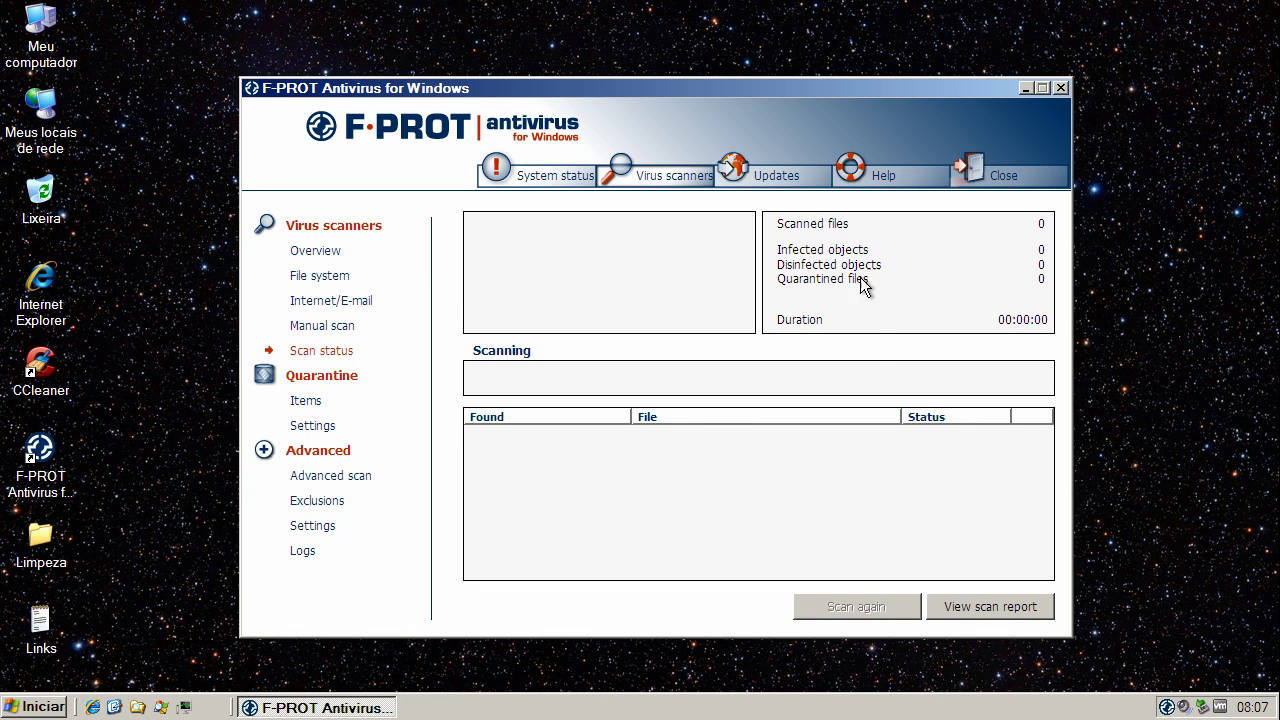
pyautogui.click(886, 184)
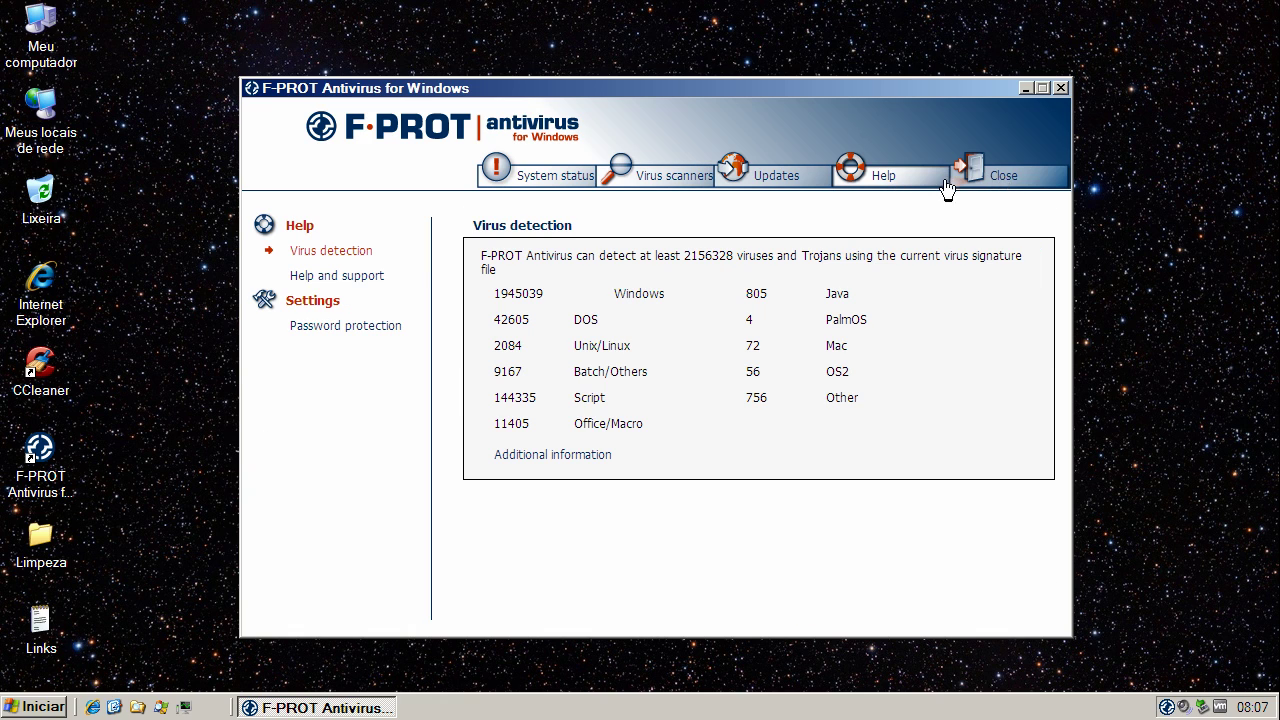
pyautogui.click(548, 178)
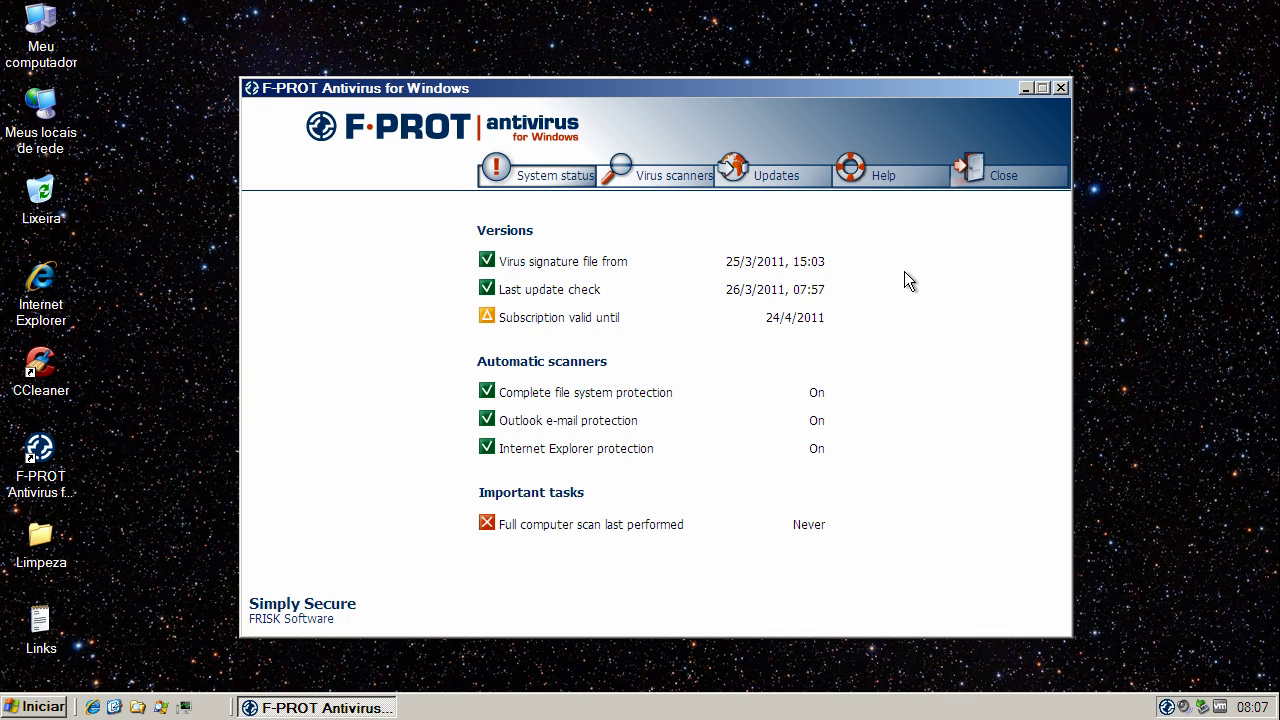
# - Check for antivirus updates and dismiss the update progress report once the check finishes
pyautogui.click(685, 176)
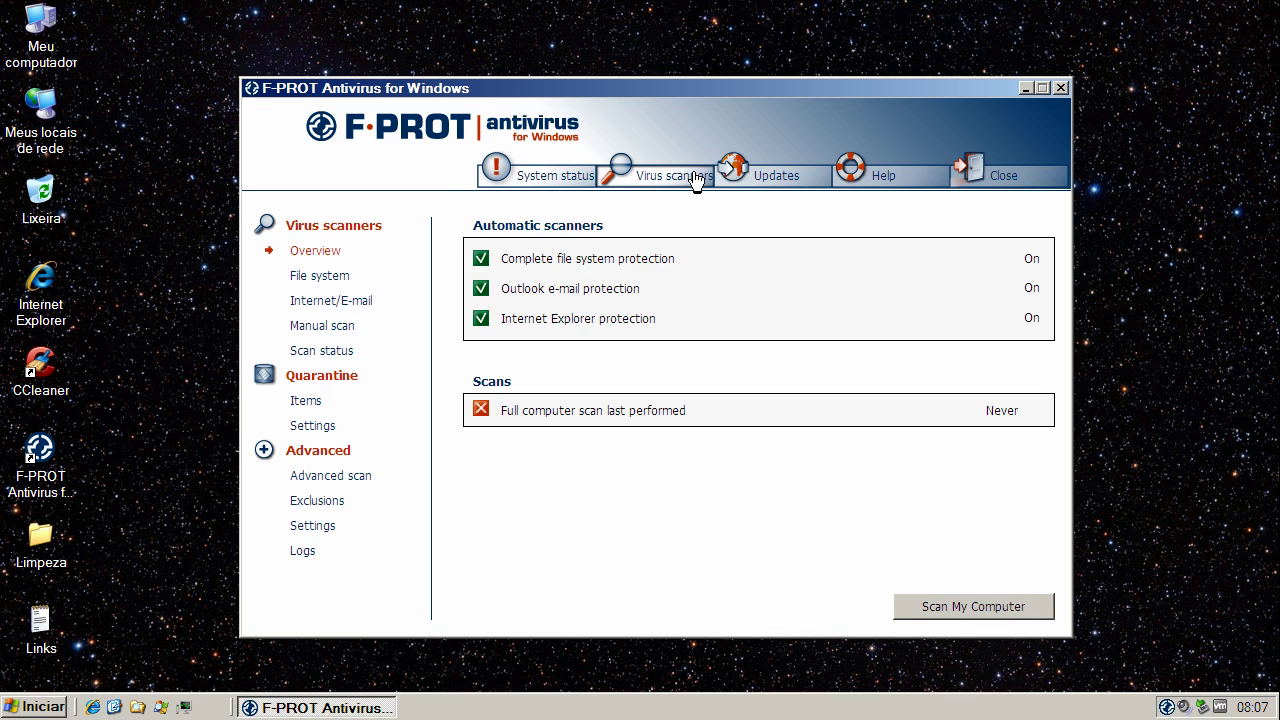
pyautogui.click(773, 182)
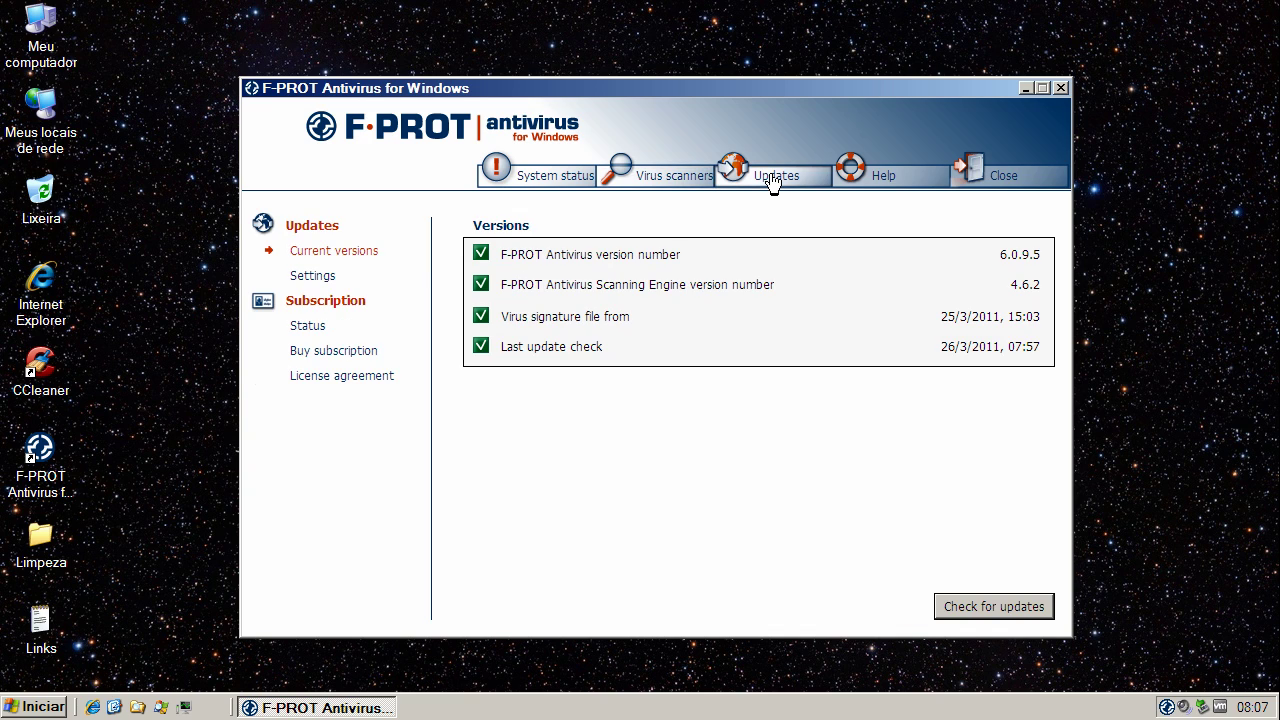
pyautogui.click(962, 612)
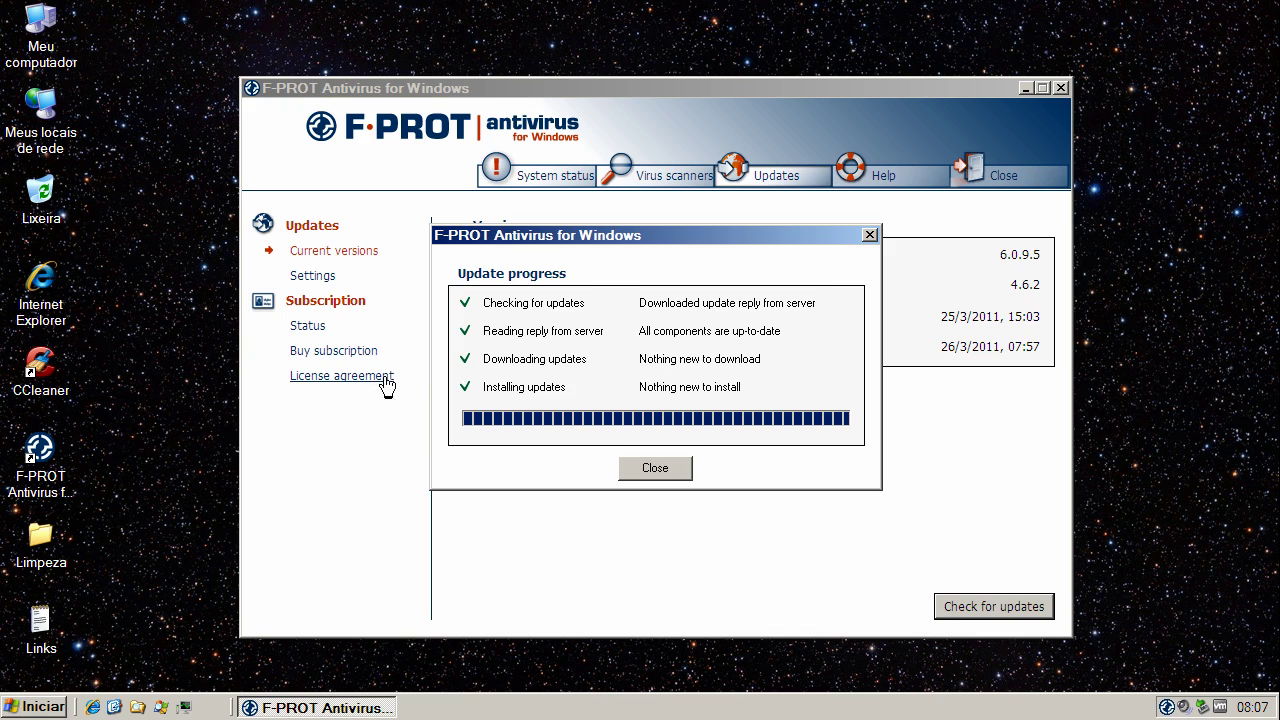
pyautogui.click(653, 467)
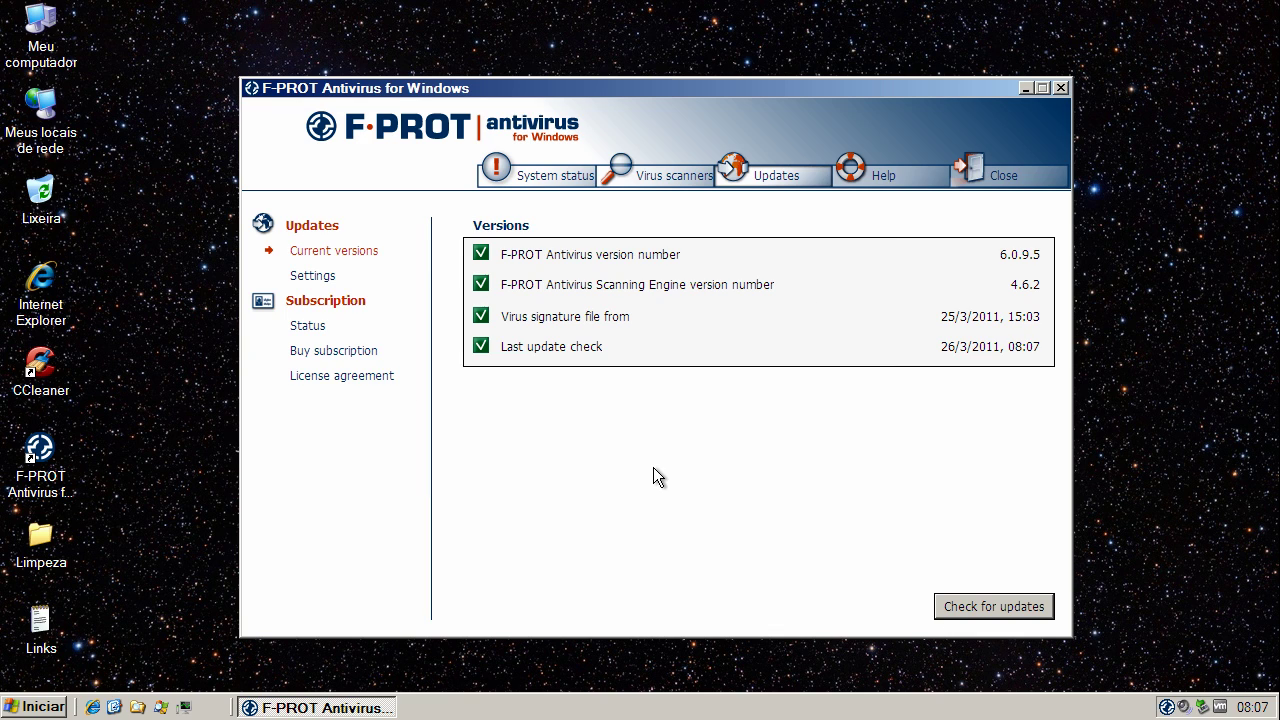
# - Review the virus detection figures and the system status, and close the F-PROT Antivirus window
pyautogui.click(895, 191)
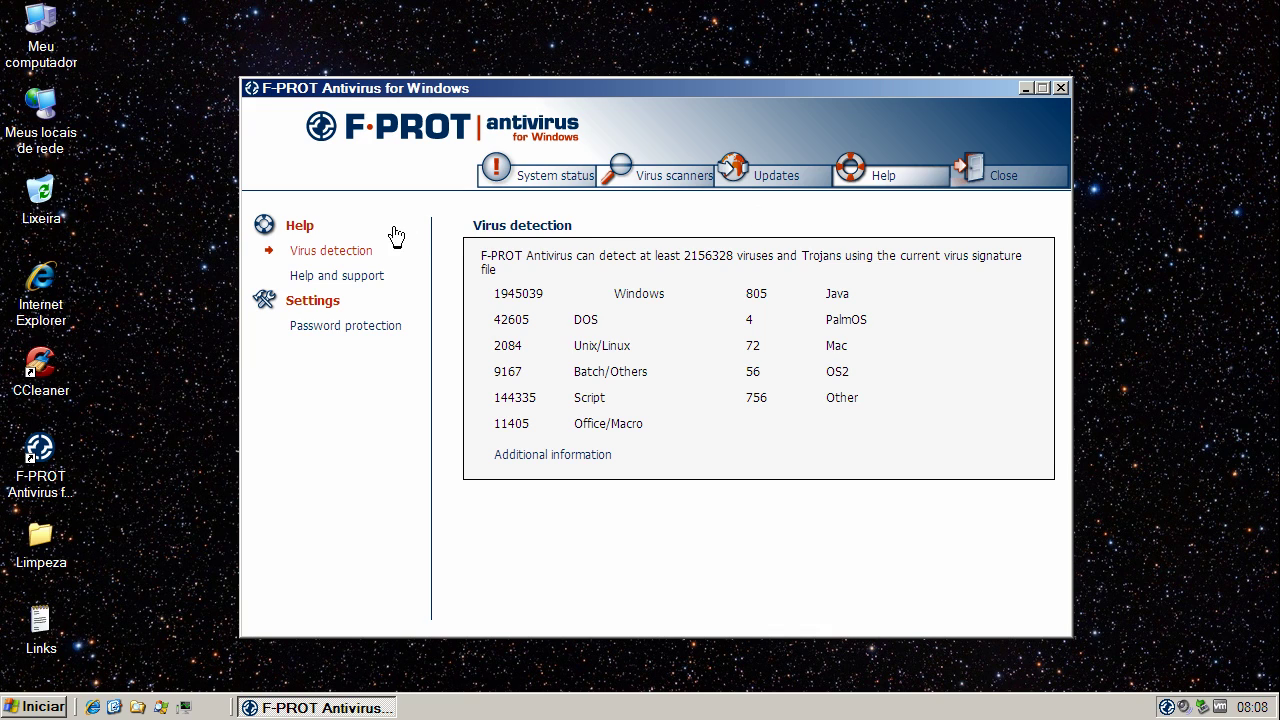
pyautogui.click(528, 180)
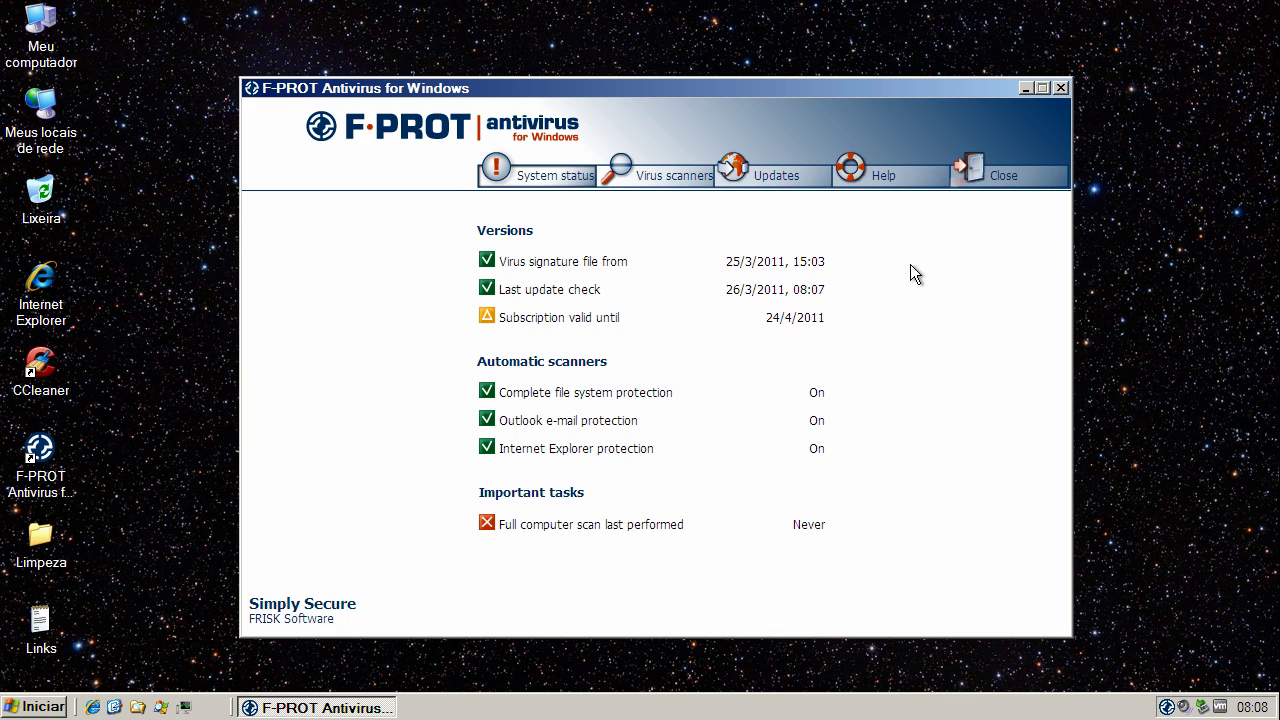
pyautogui.click(887, 178)
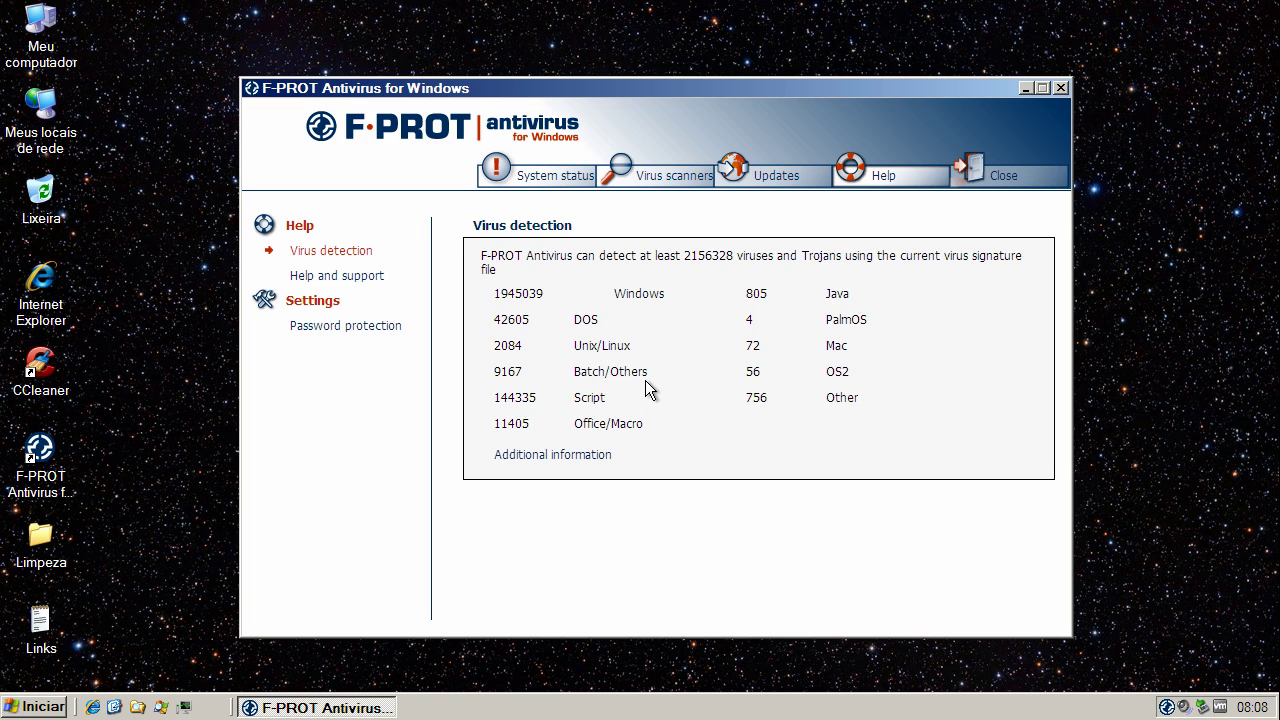
pyautogui.click(556, 180)
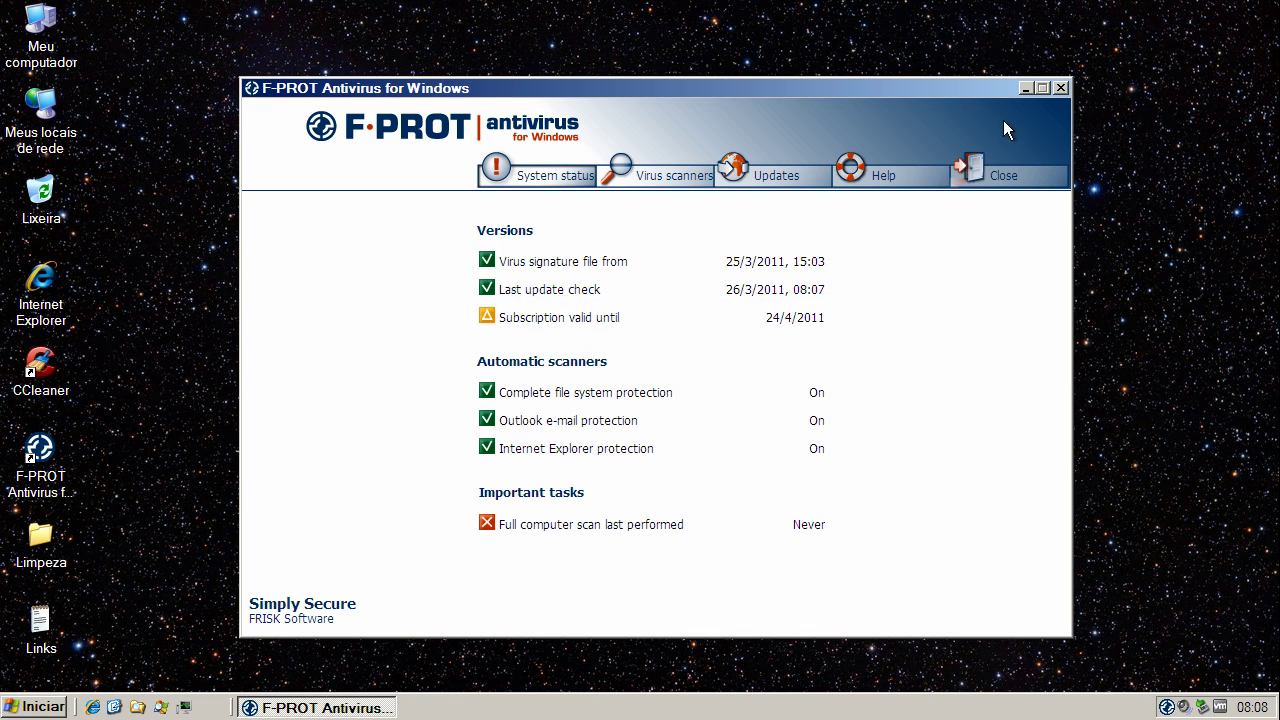
pyautogui.click(1008, 184)
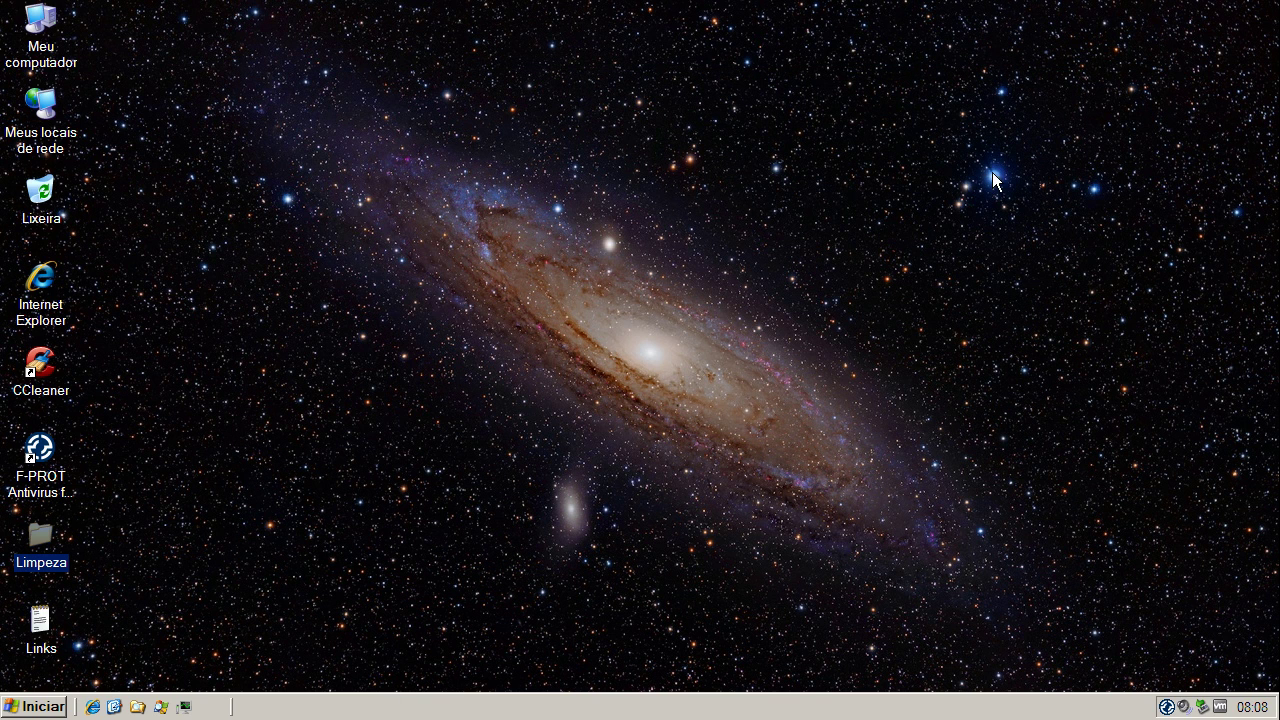
# - Open Process Explorer, examine the memory use of FPAVServer.exe and FProtTray.exe, and minimize it
pyautogui.click(183, 706)
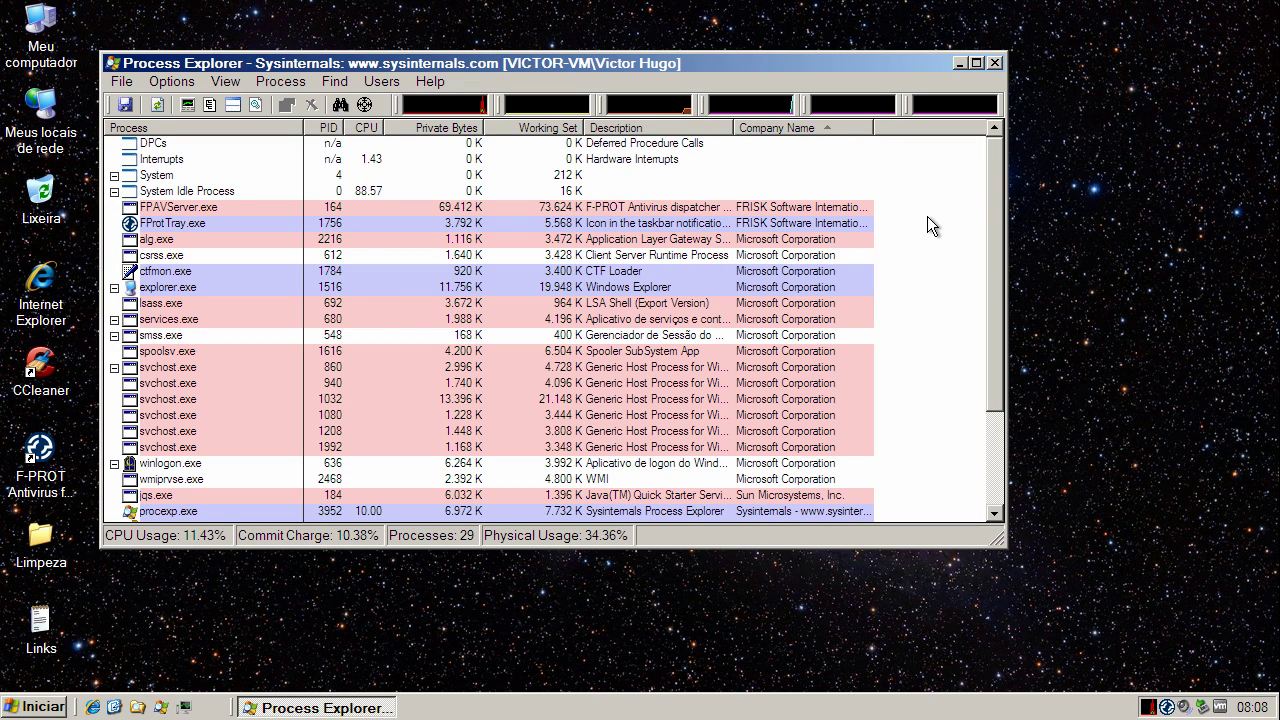
pyautogui.click(743, 212)
pyautogui.click(746, 226)
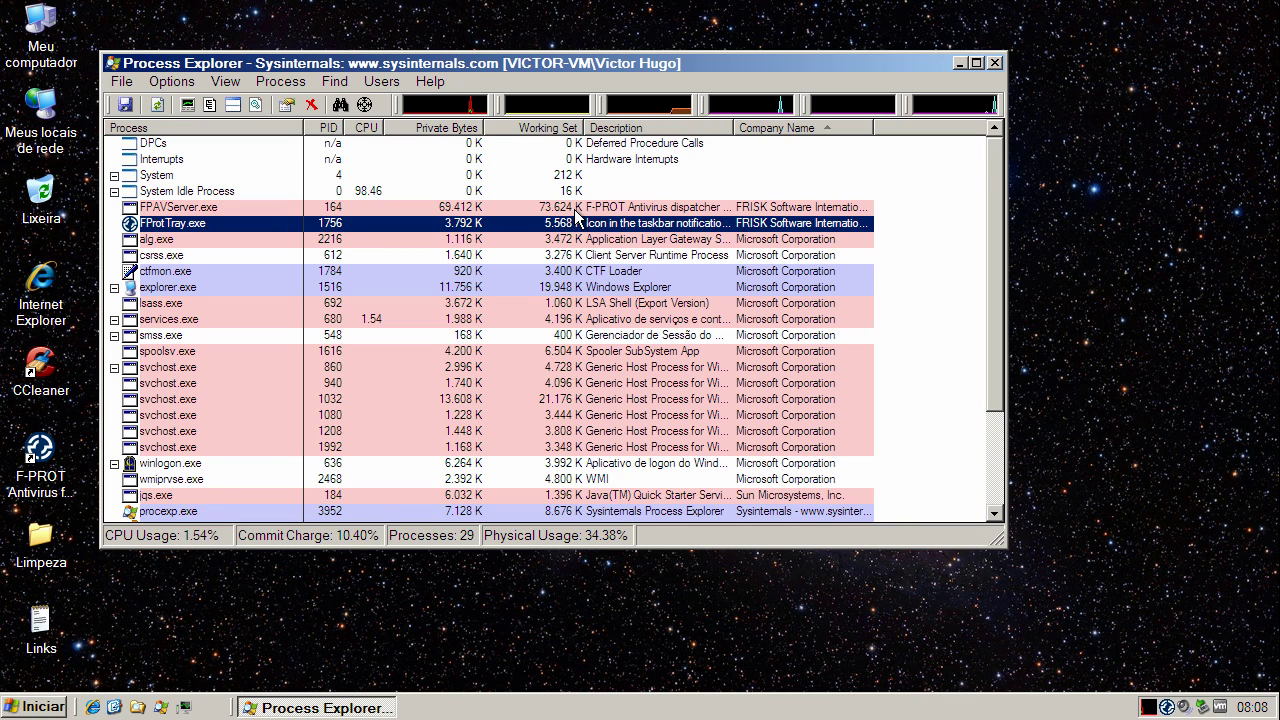
pyautogui.click(576, 211)
pyautogui.click(578, 226)
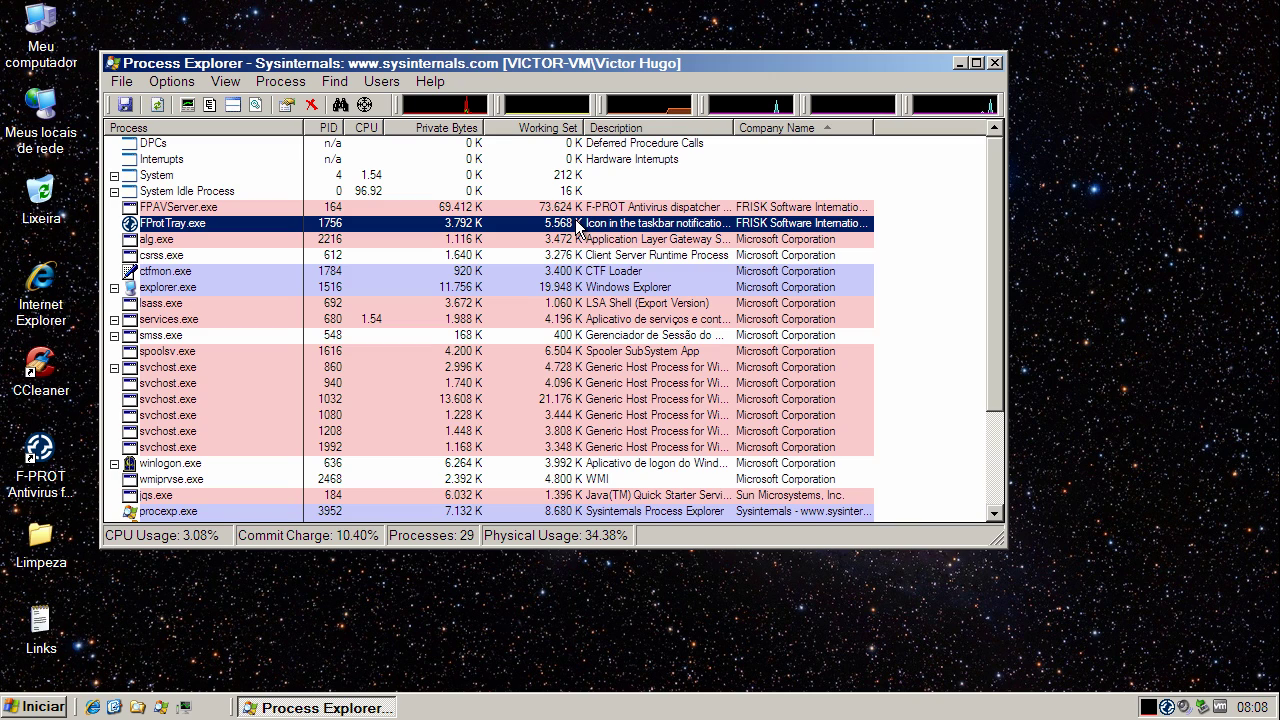
pyautogui.click(577, 211)
pyautogui.click(579, 226)
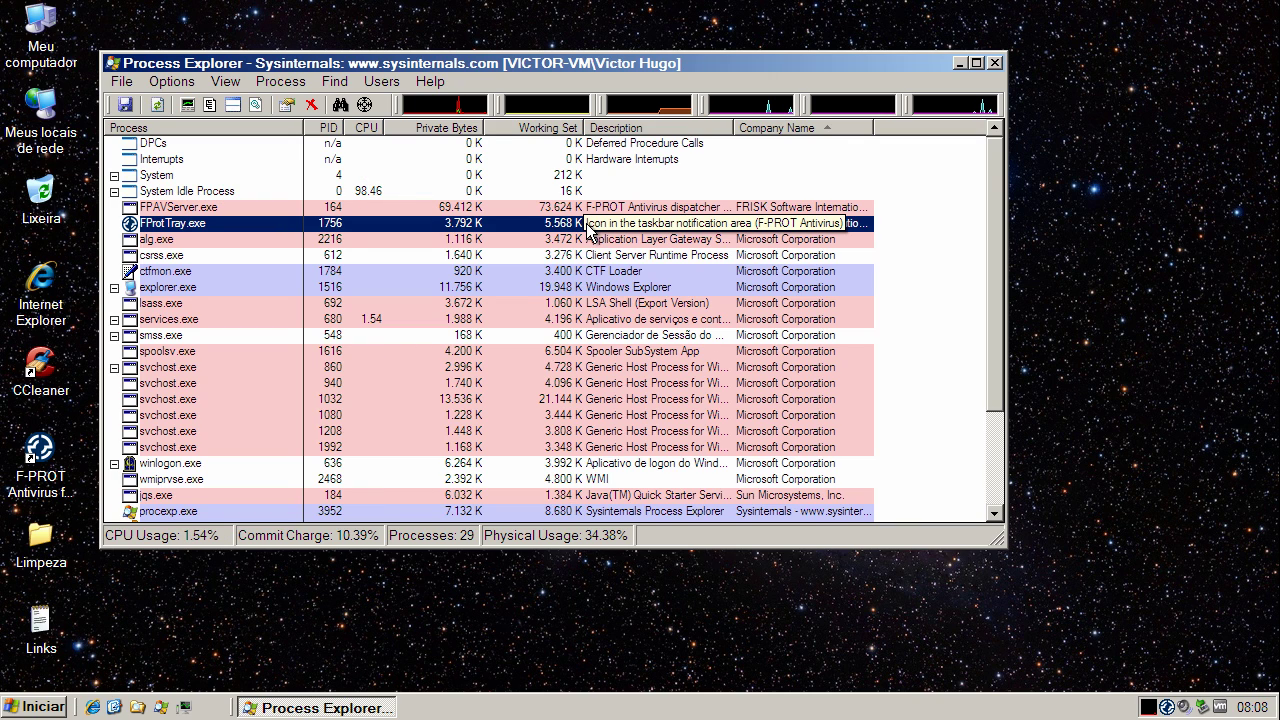
pyautogui.click(566, 210)
pyautogui.click(568, 224)
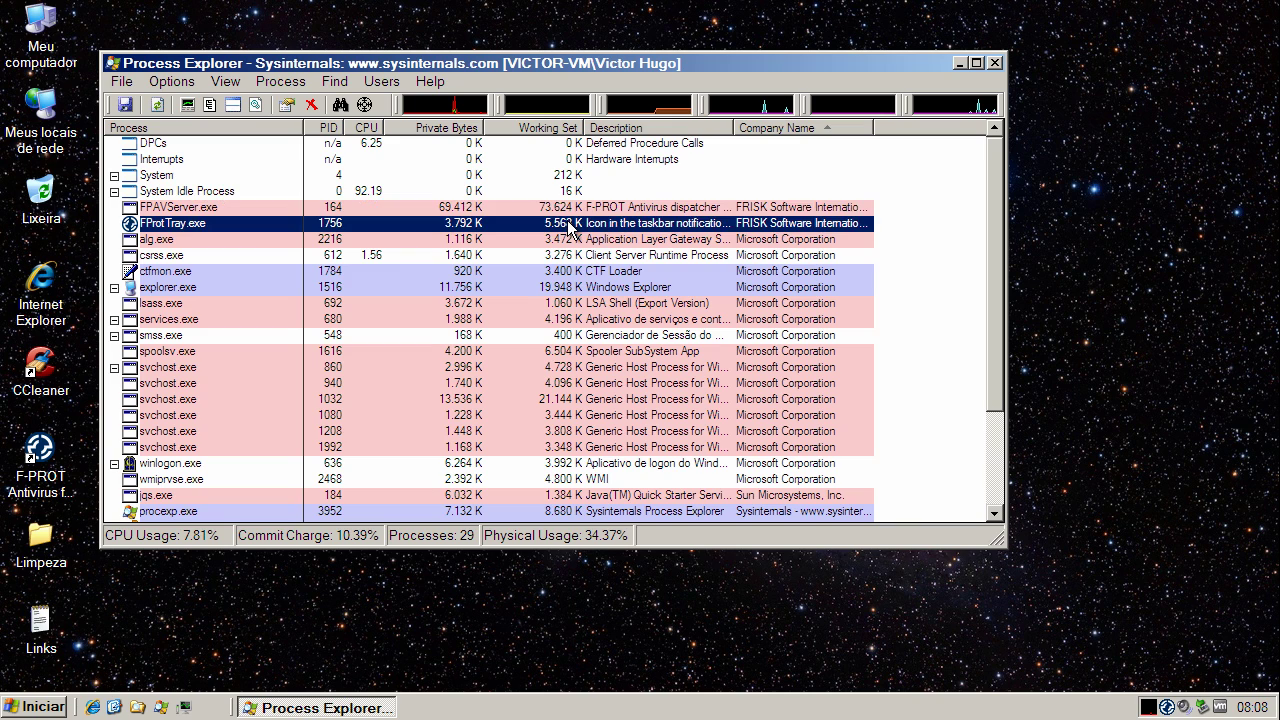
pyautogui.click(572, 210)
pyautogui.click(578, 225)
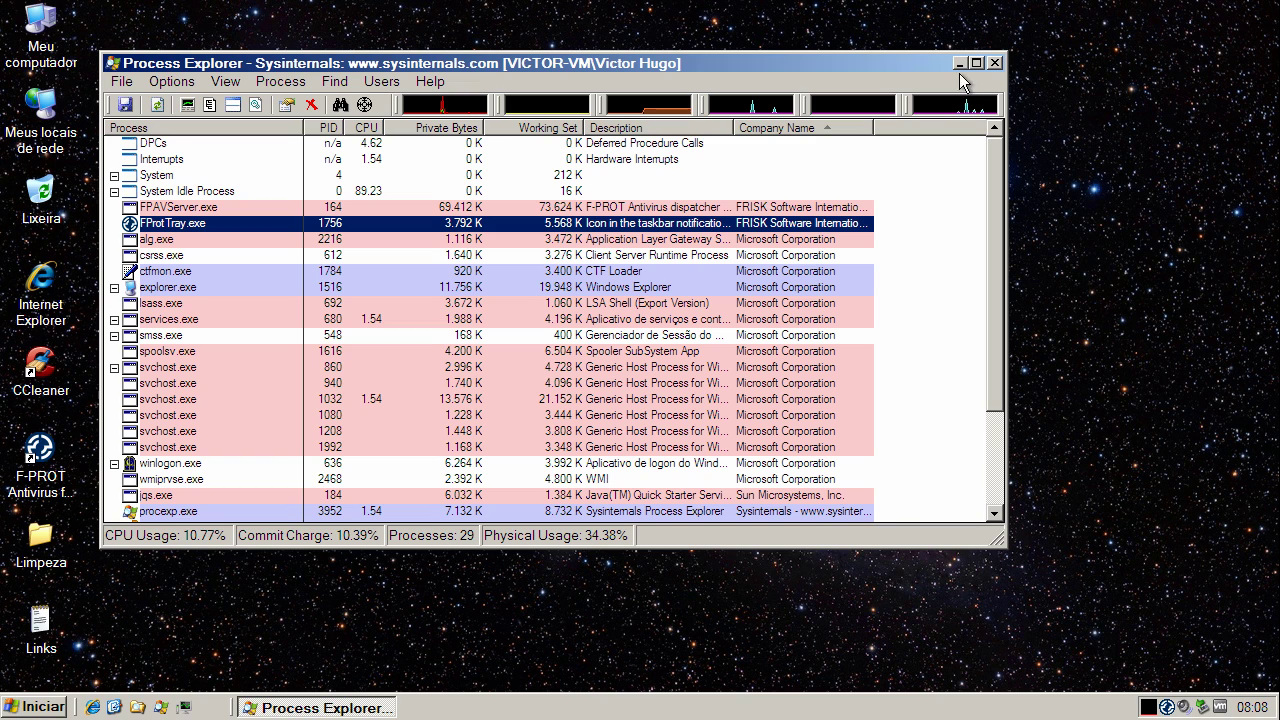
pyautogui.click(958, 63)
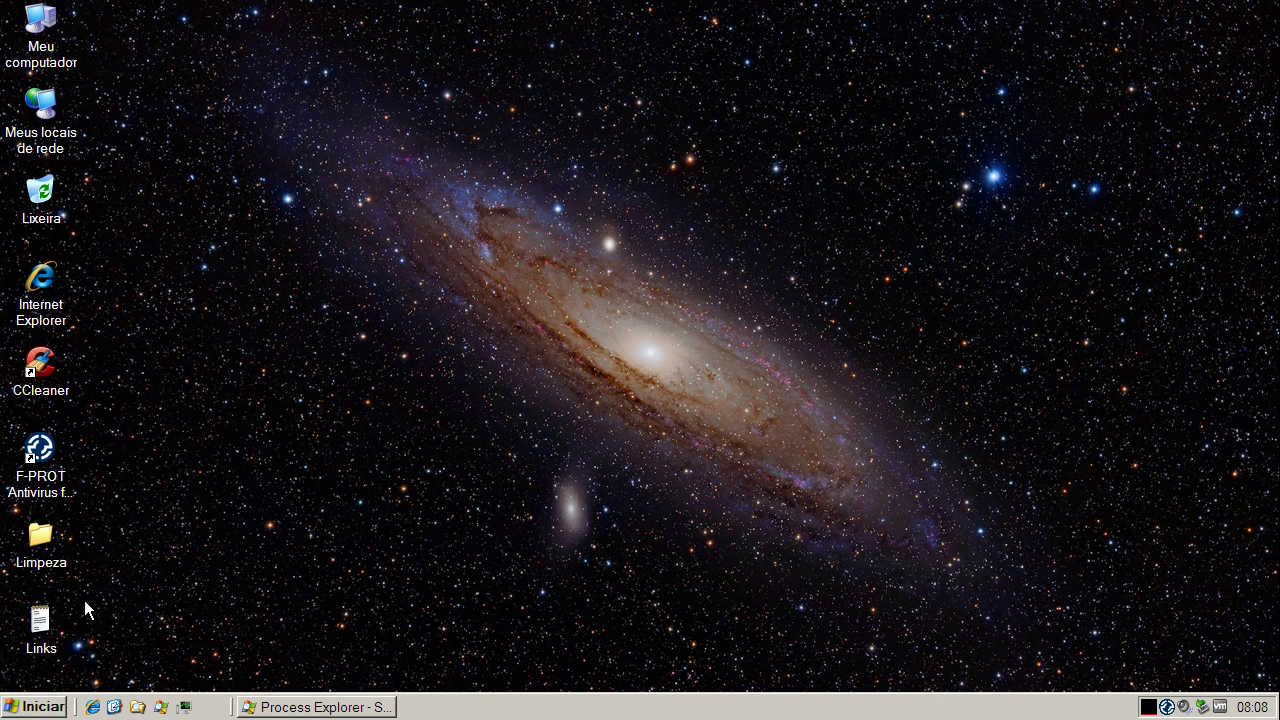
pyautogui.doubleClick(50, 622)
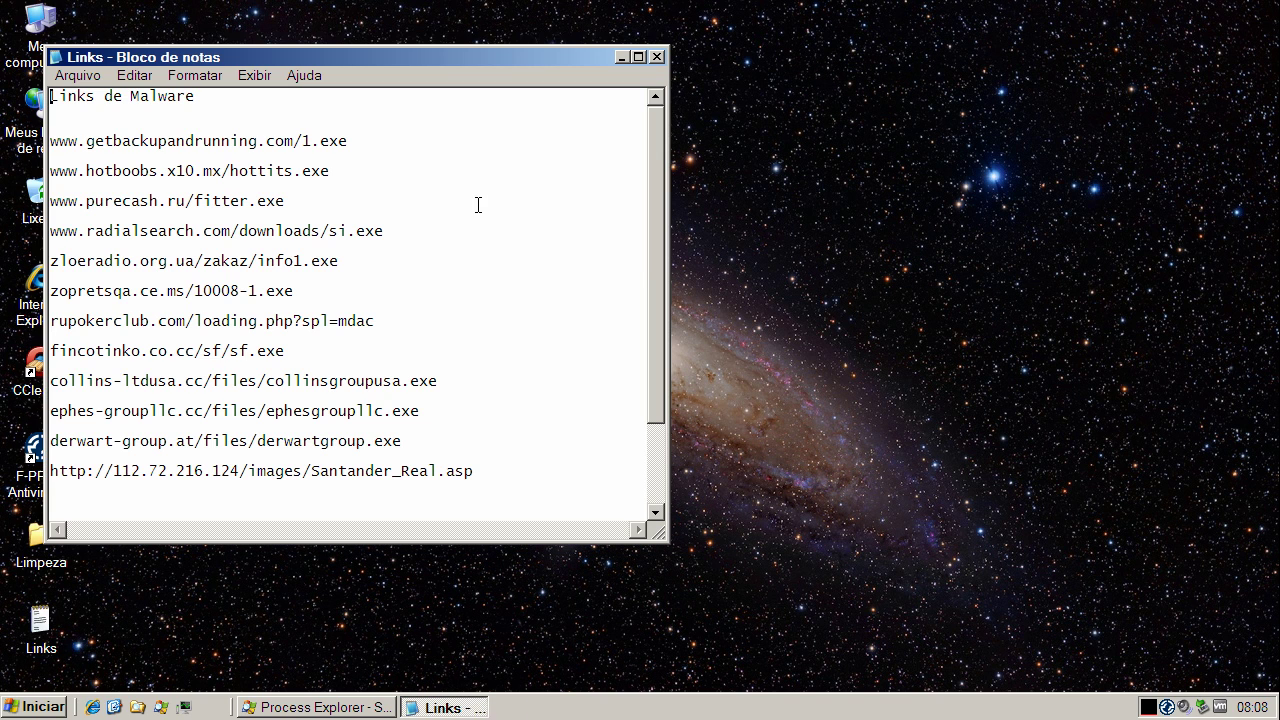
pyautogui.doubleClick(212, 141)
pyautogui.rightClick(212, 142)
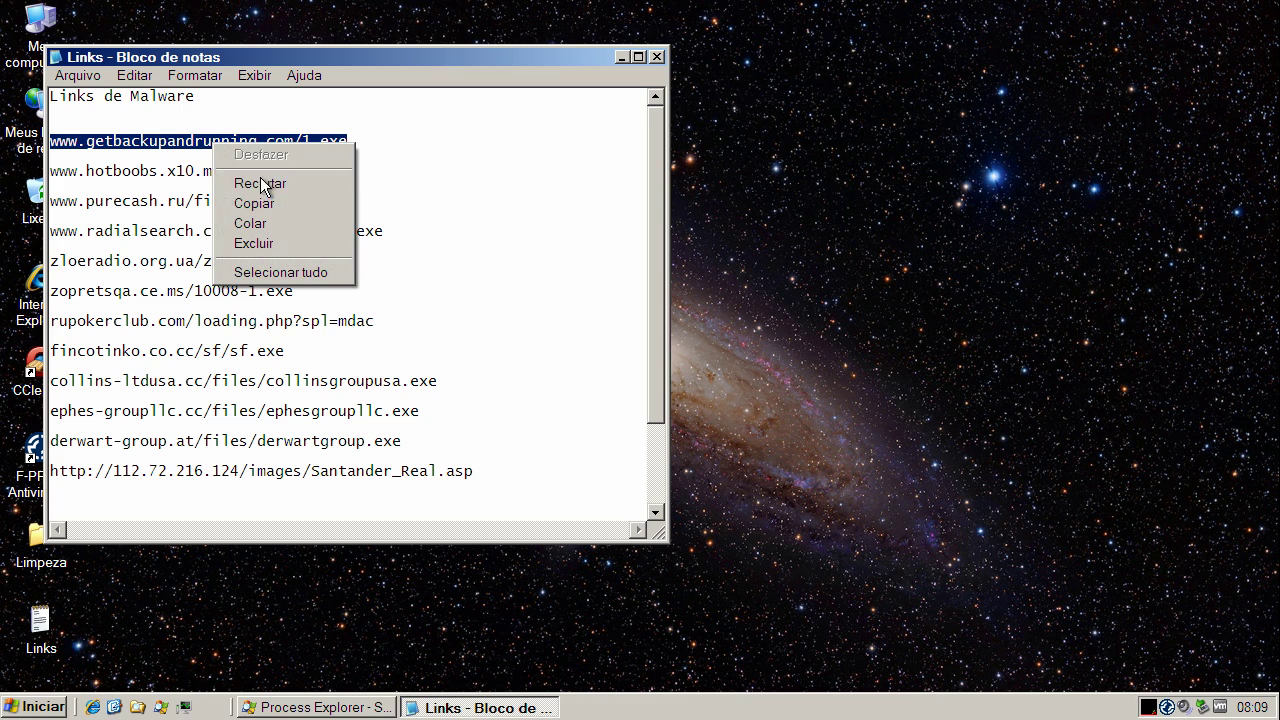
pyautogui.click(260, 204)
pyautogui.click(621, 57)
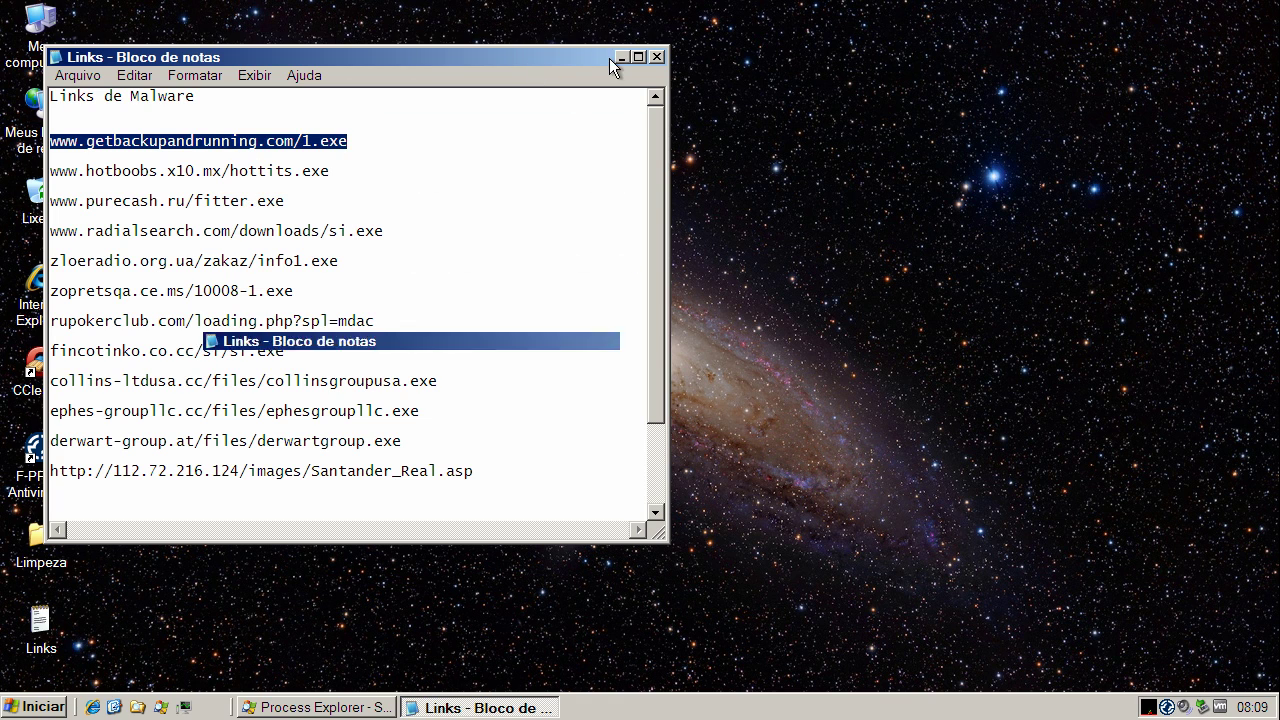
pyautogui.click(93, 707)
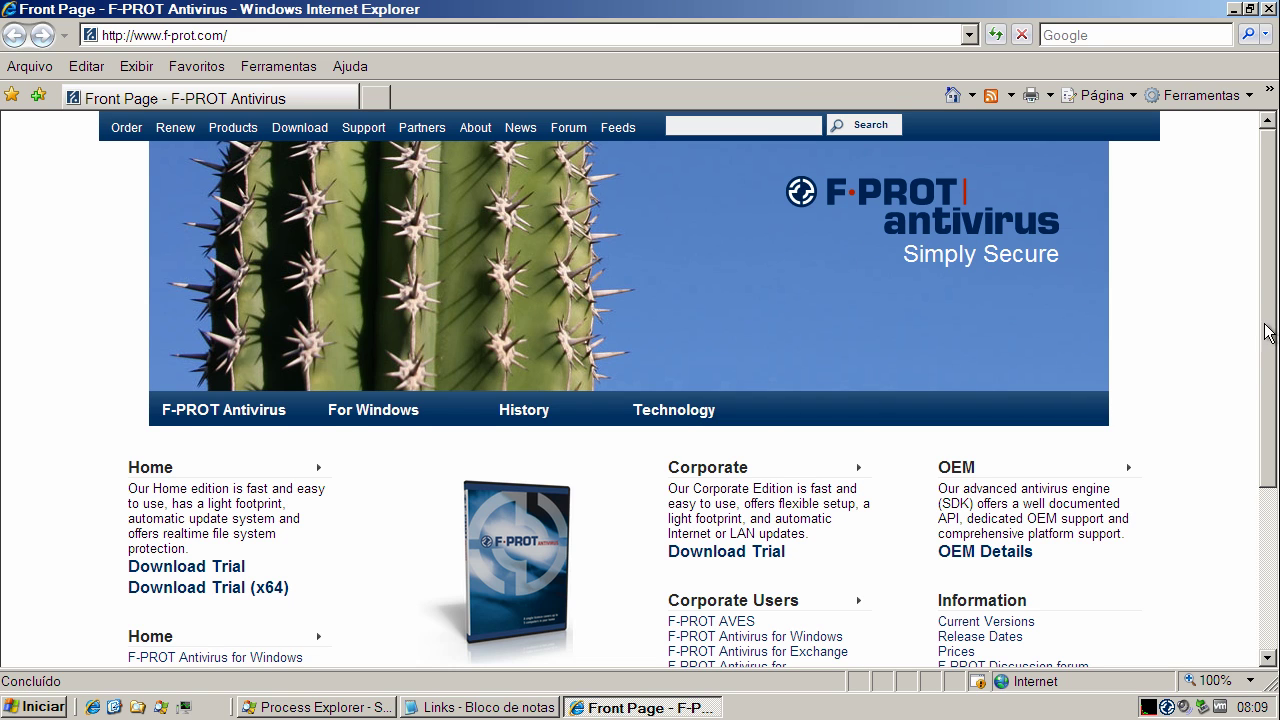
pyautogui.moveTo(1268, 335); pyautogui.dragTo(1275, 265)
pyautogui.click(265, 42)
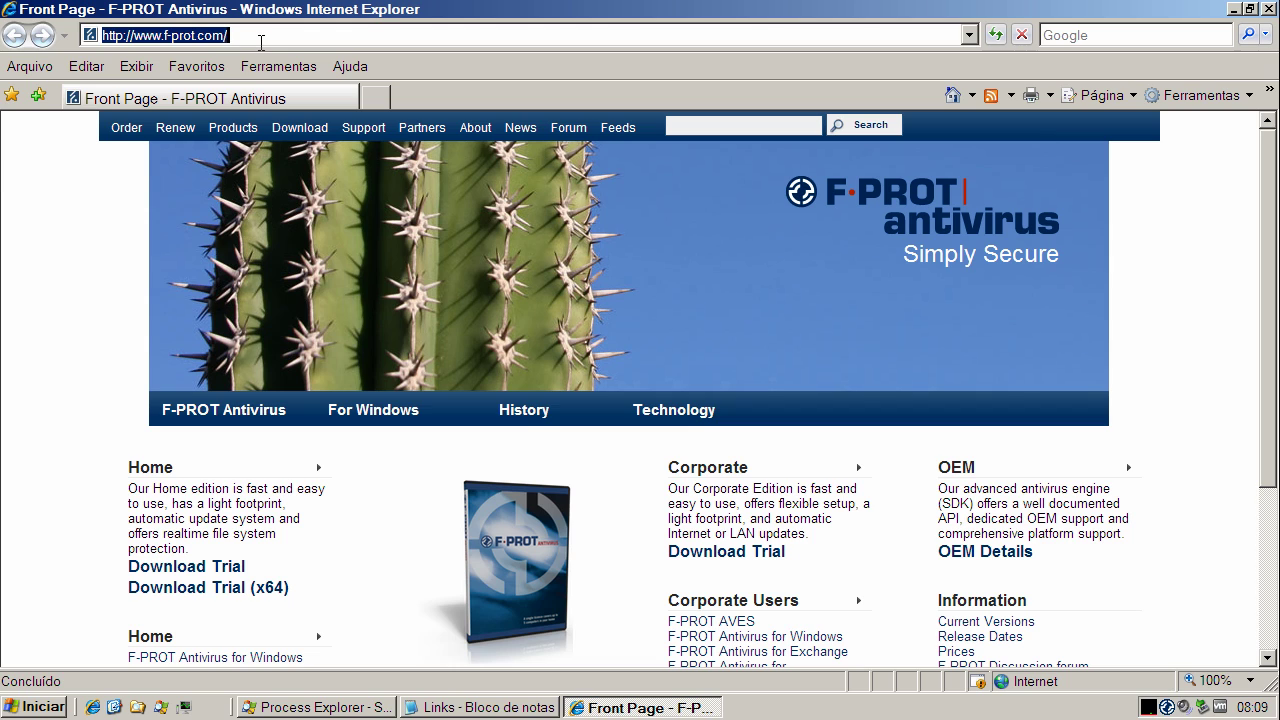
pyautogui.hotkey('ctrl', 'v')
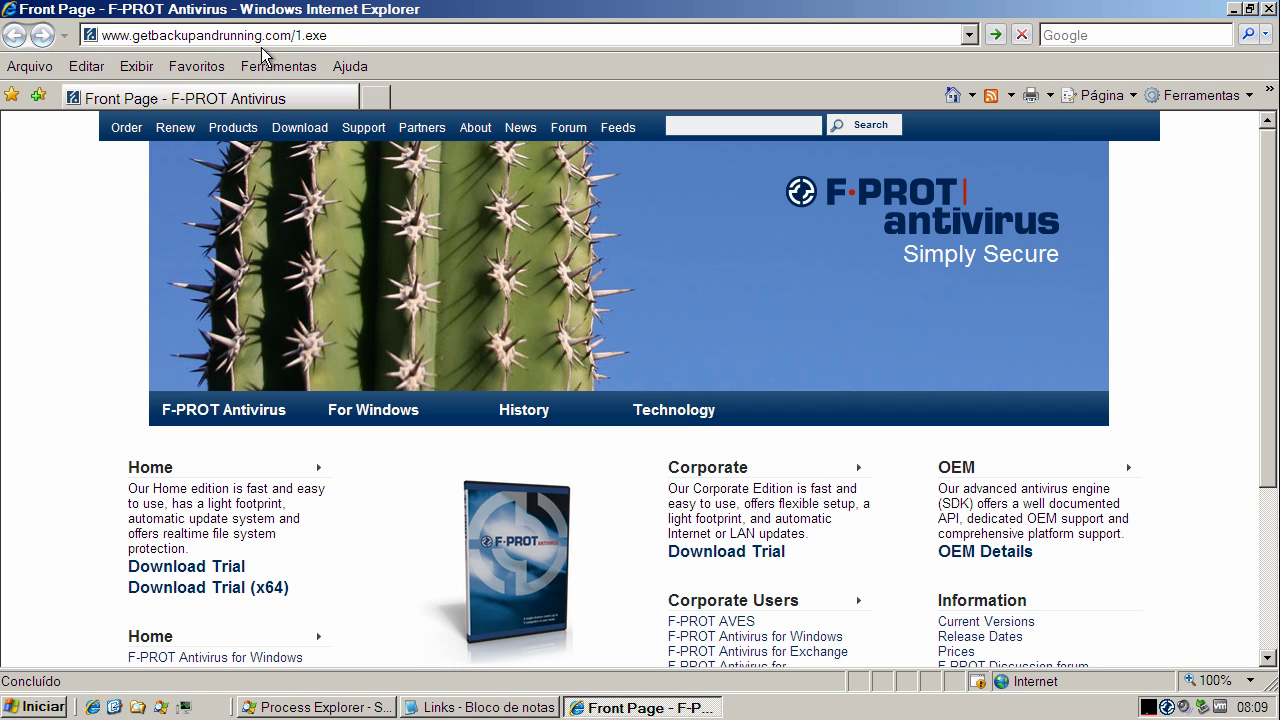
pyautogui.press('Return')
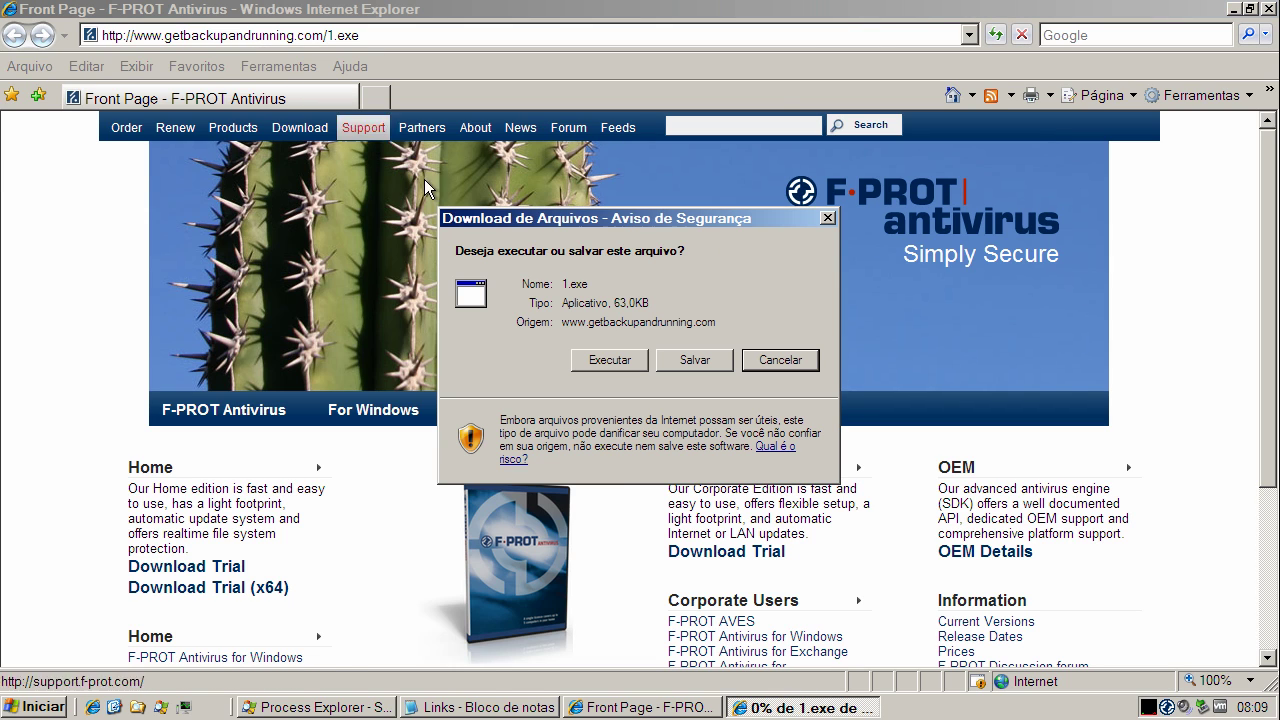
# - Run the downloaded 1.exe despite the security warnings and decline to send its error report
pyautogui.click(608, 360)
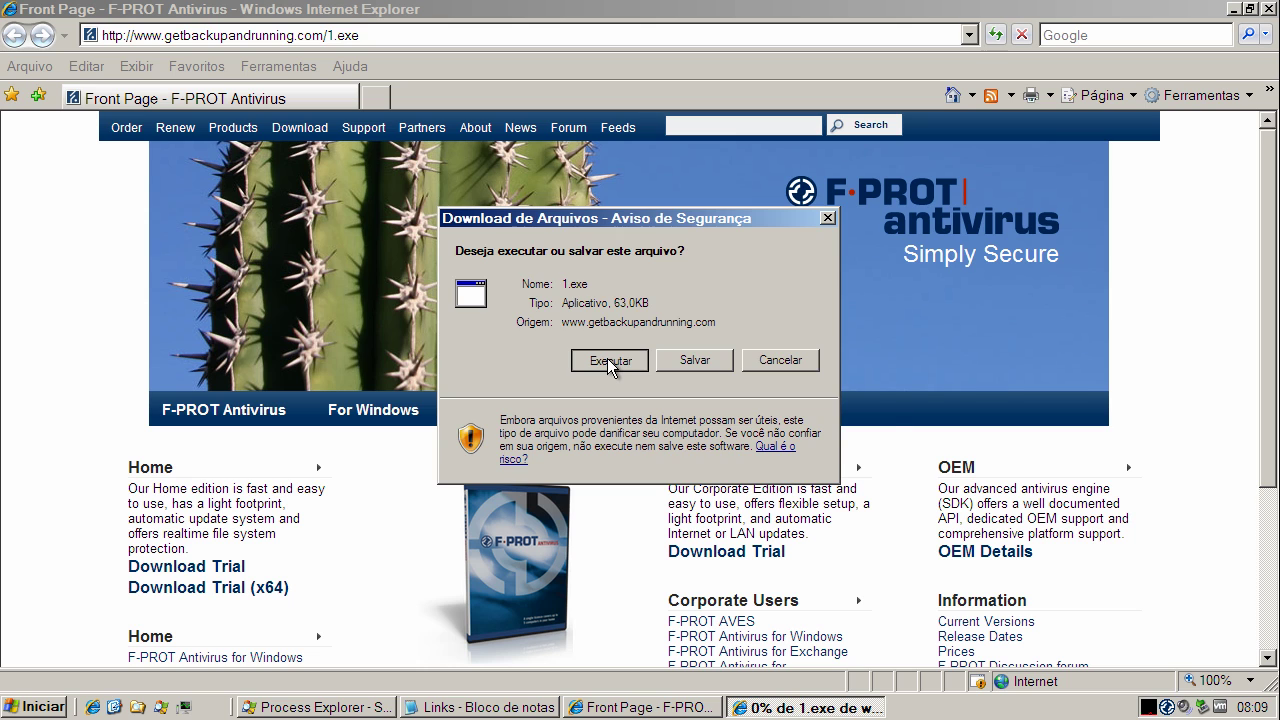
pyautogui.click(718, 350)
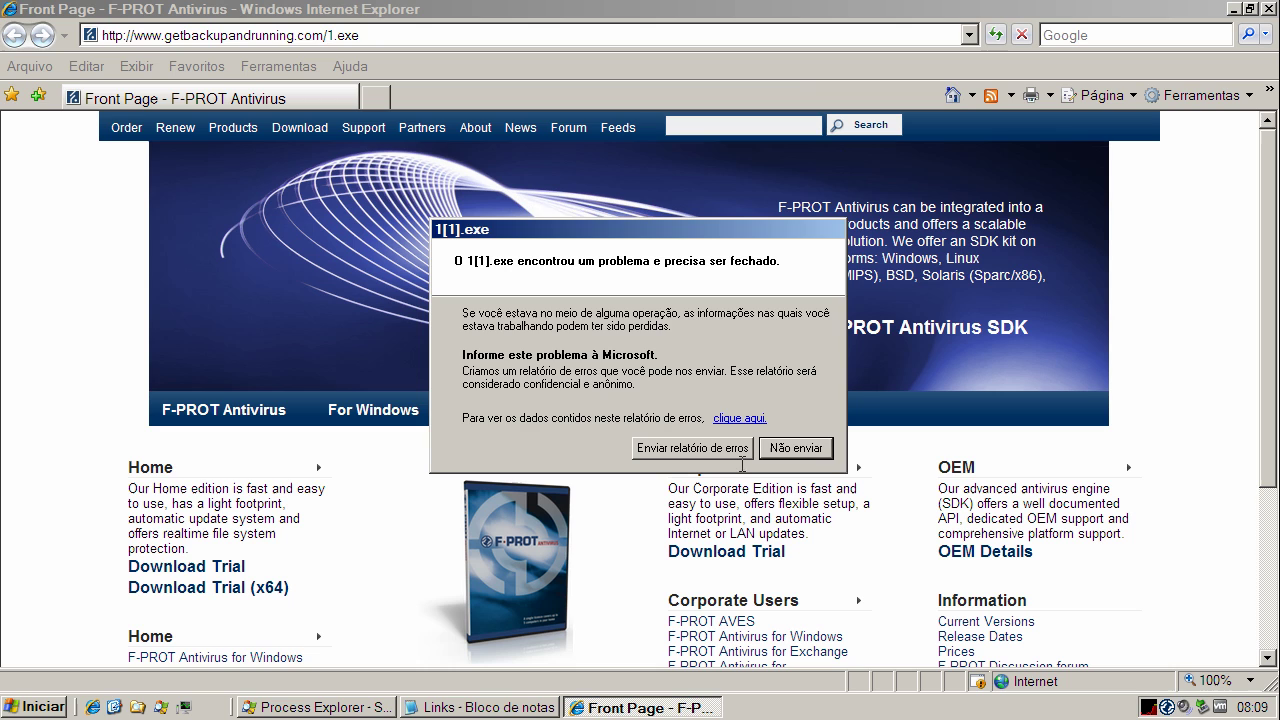
pyautogui.click(805, 446)
# - Inspect the running processes in Process Explorer for signs of 1.exe and minimize it again
pyautogui.click(318, 707)
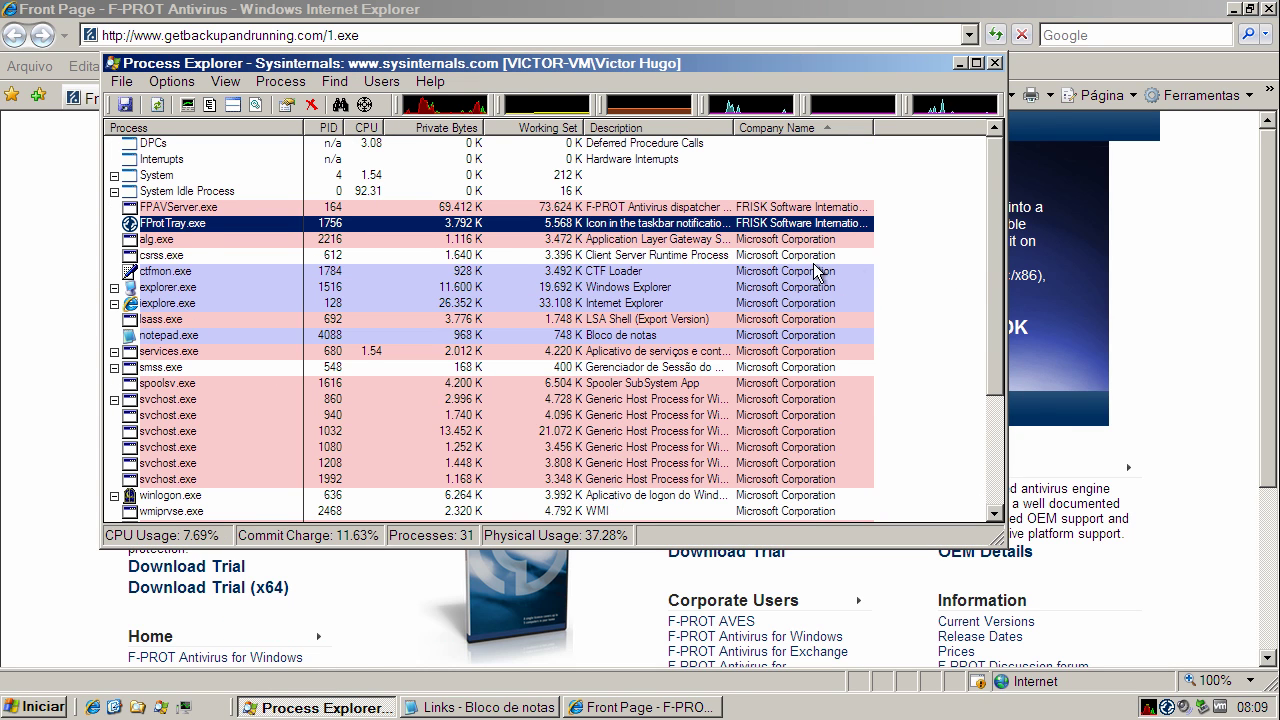
pyautogui.moveTo(995, 250); pyautogui.dragTo(1010, 170)
pyautogui.click(958, 63)
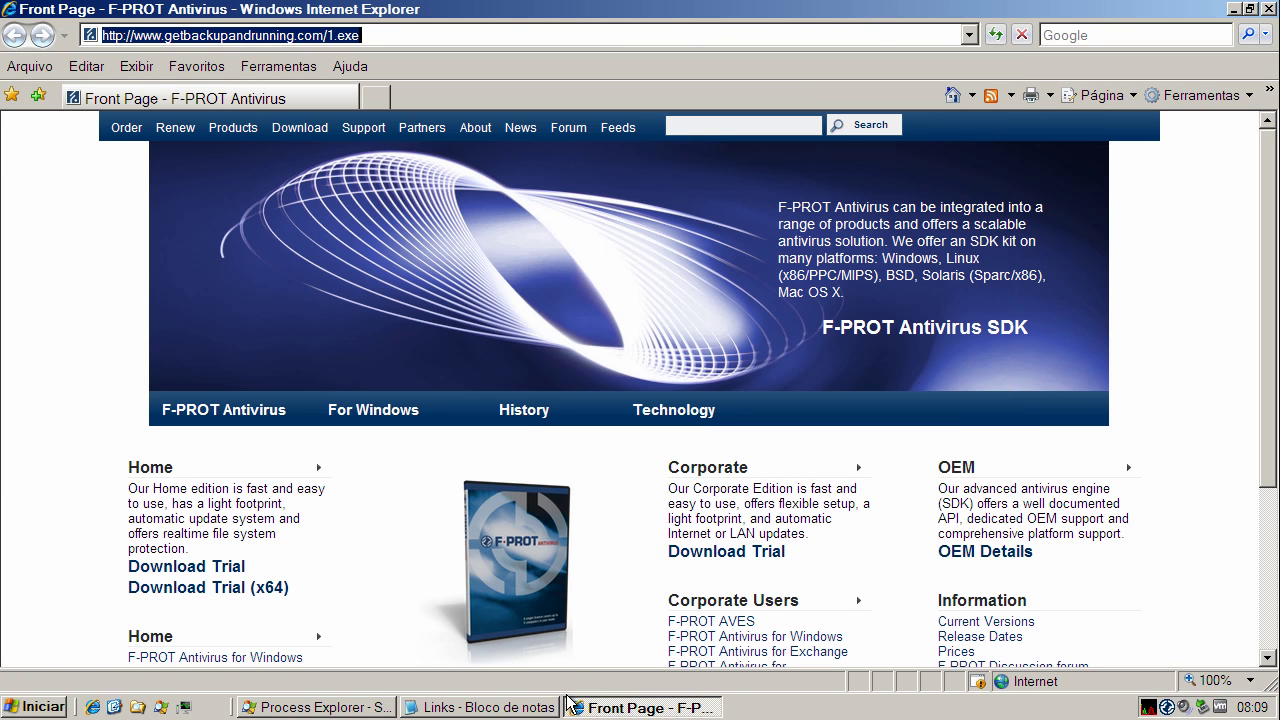
pyautogui.click(478, 707)
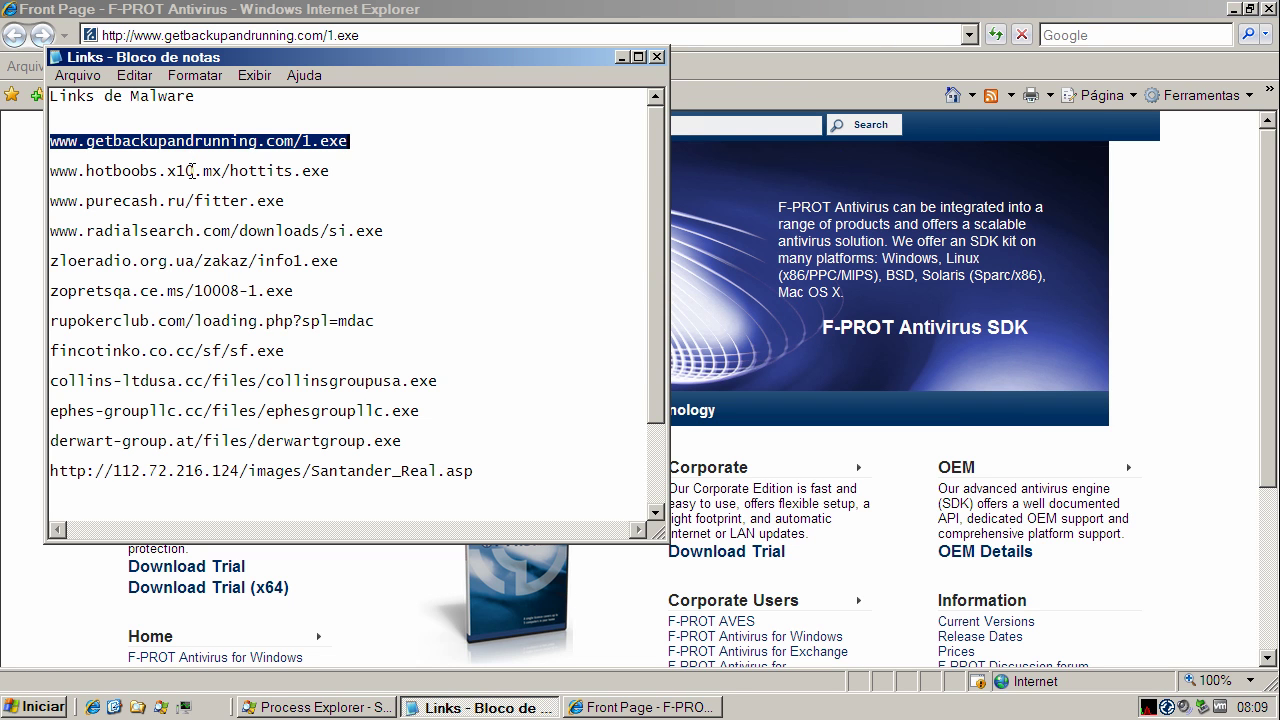
pyautogui.doubleClick(194, 172)
pyautogui.rightClick(194, 172)
pyautogui.click(234, 232)
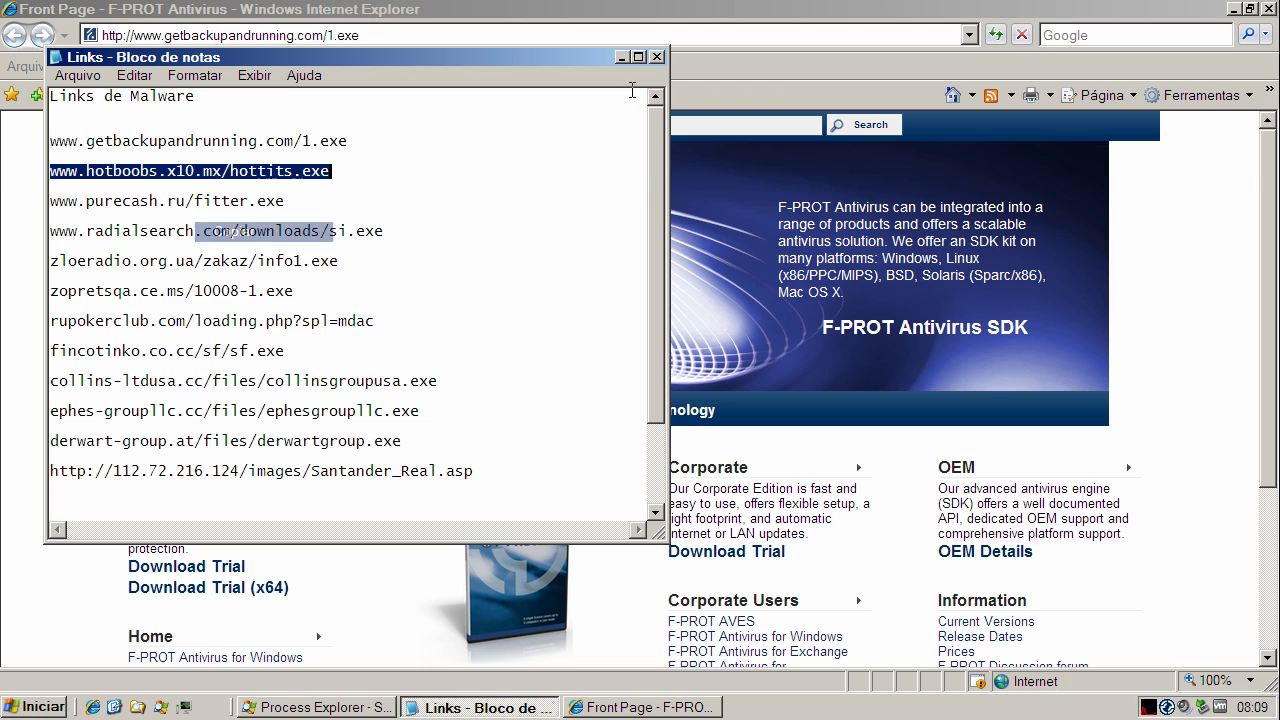
pyautogui.click(622, 57)
# - Load the copied hottits.exe address in Internet Explorer and run the file despite the security warnings
pyautogui.click(333, 36)
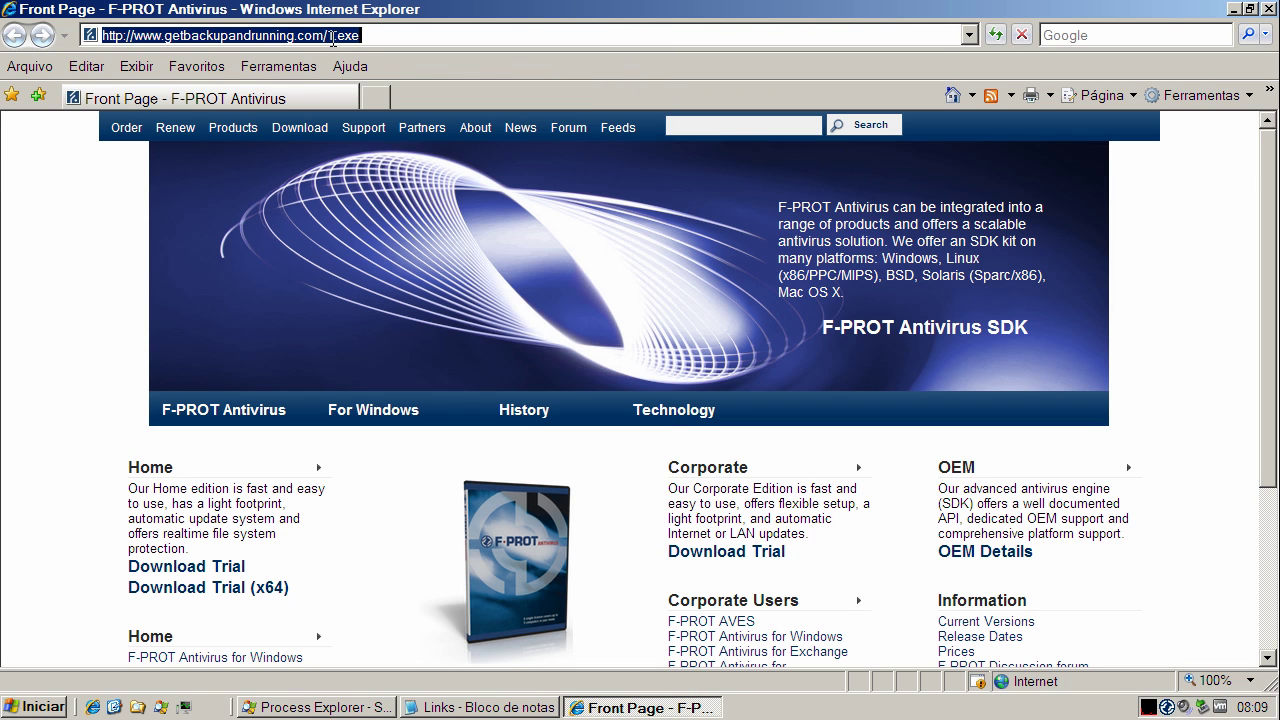
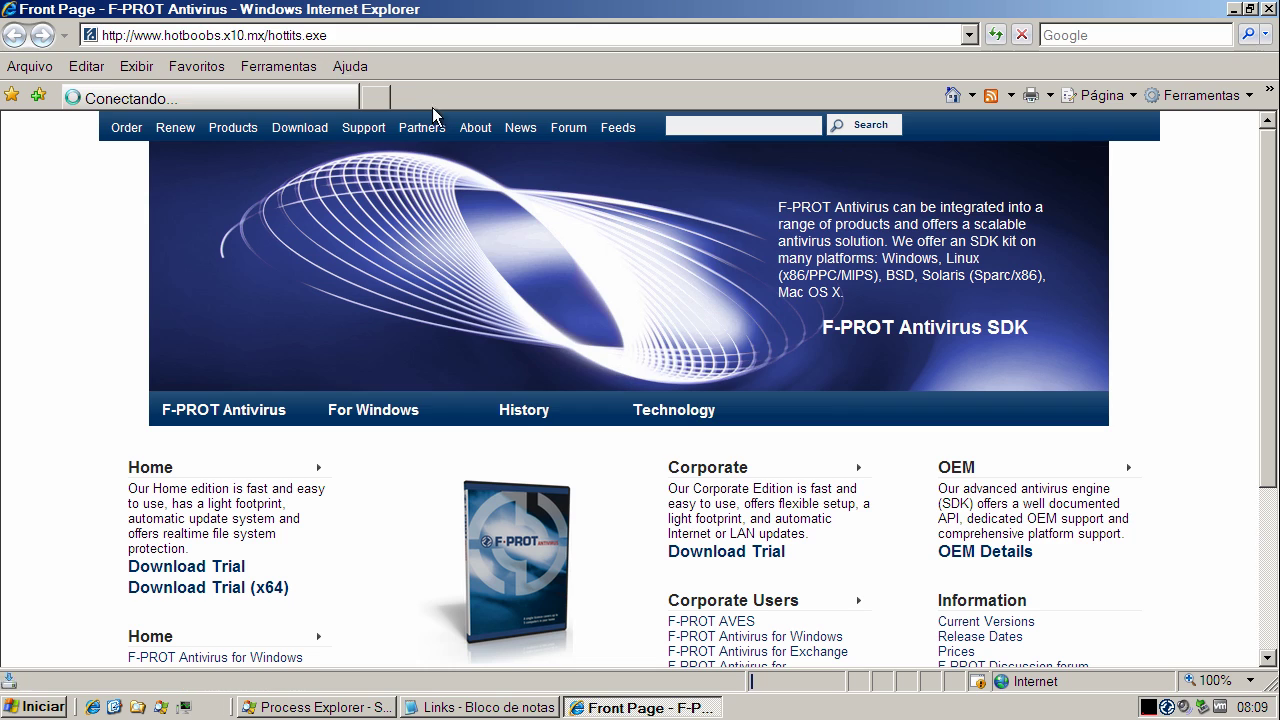
pyautogui.click(614, 362)
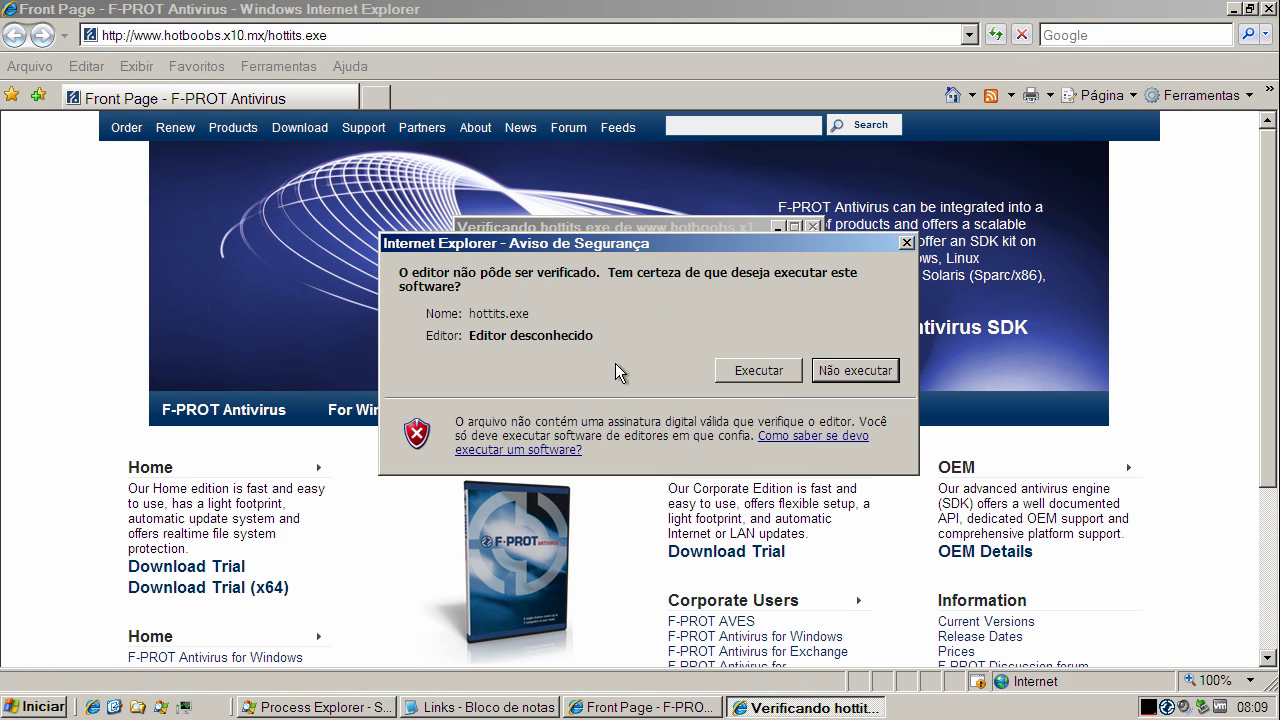
pyautogui.click(789, 368)
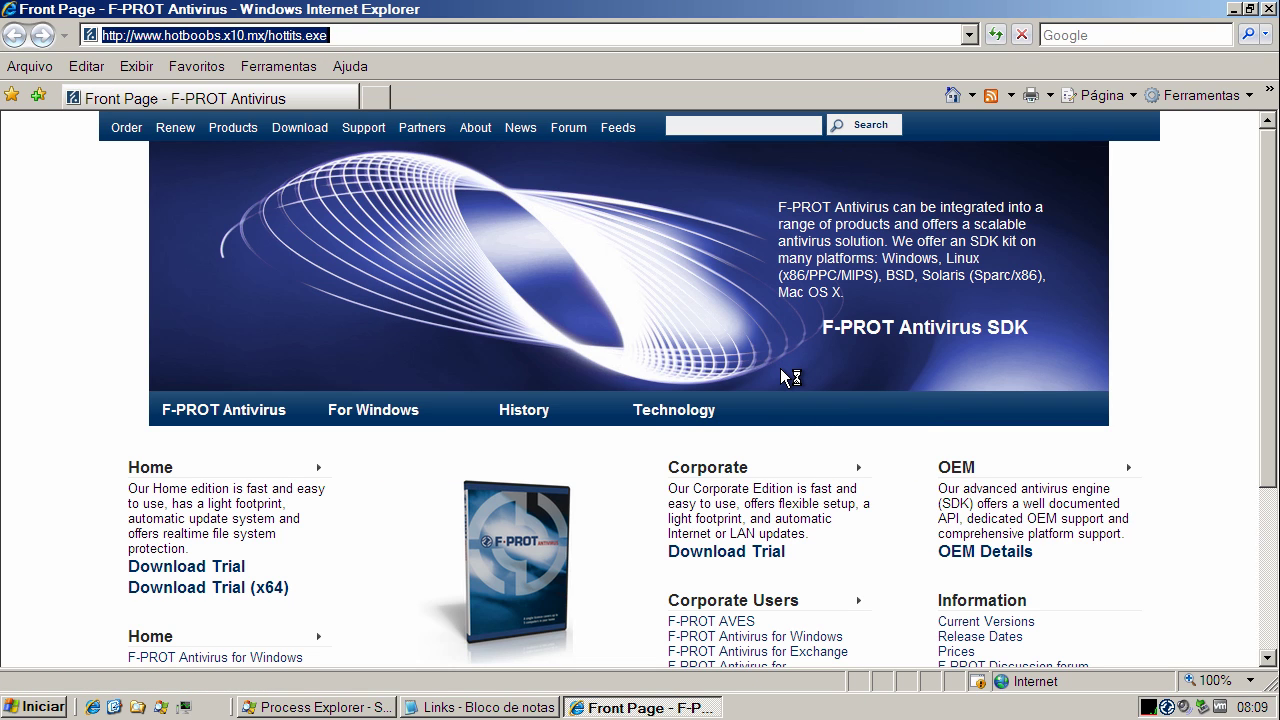
# - Inspect the running processes in Process Explorer for hottits[1].exe, minimize it, and unblock Process Explorer in the Windows Firewall alert
pyautogui.click(315, 707)
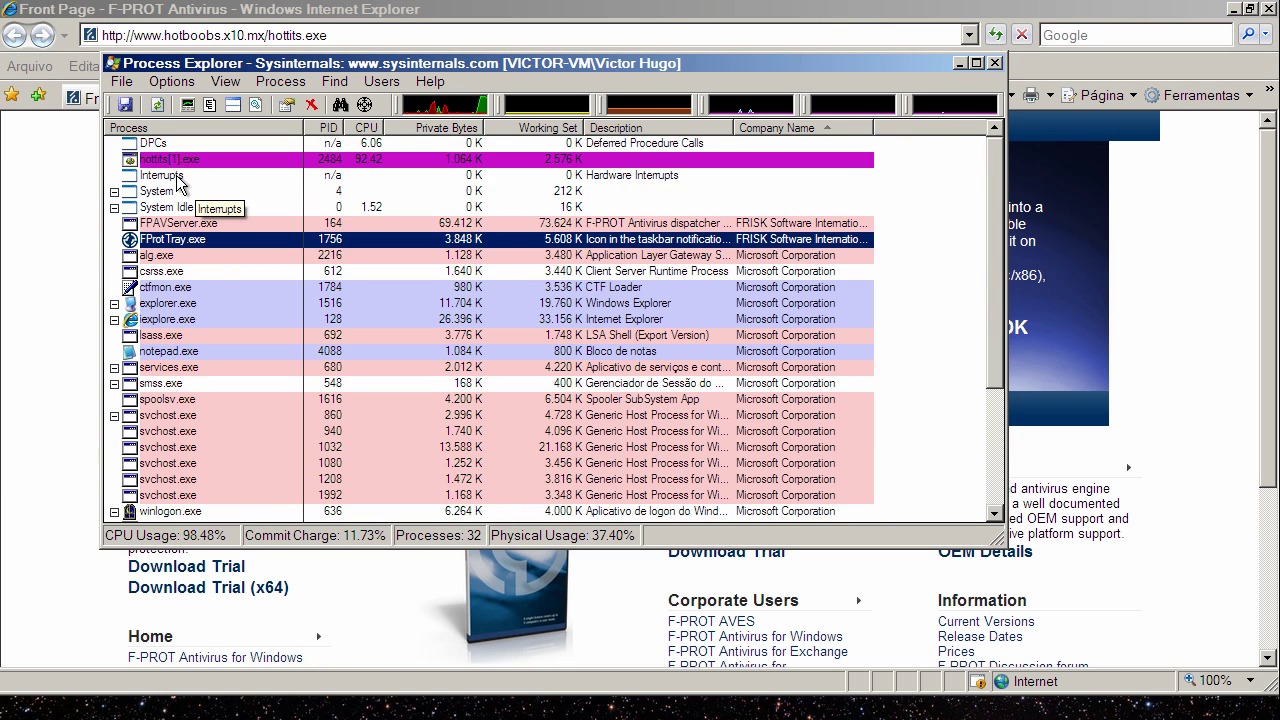
pyautogui.click(176, 175)
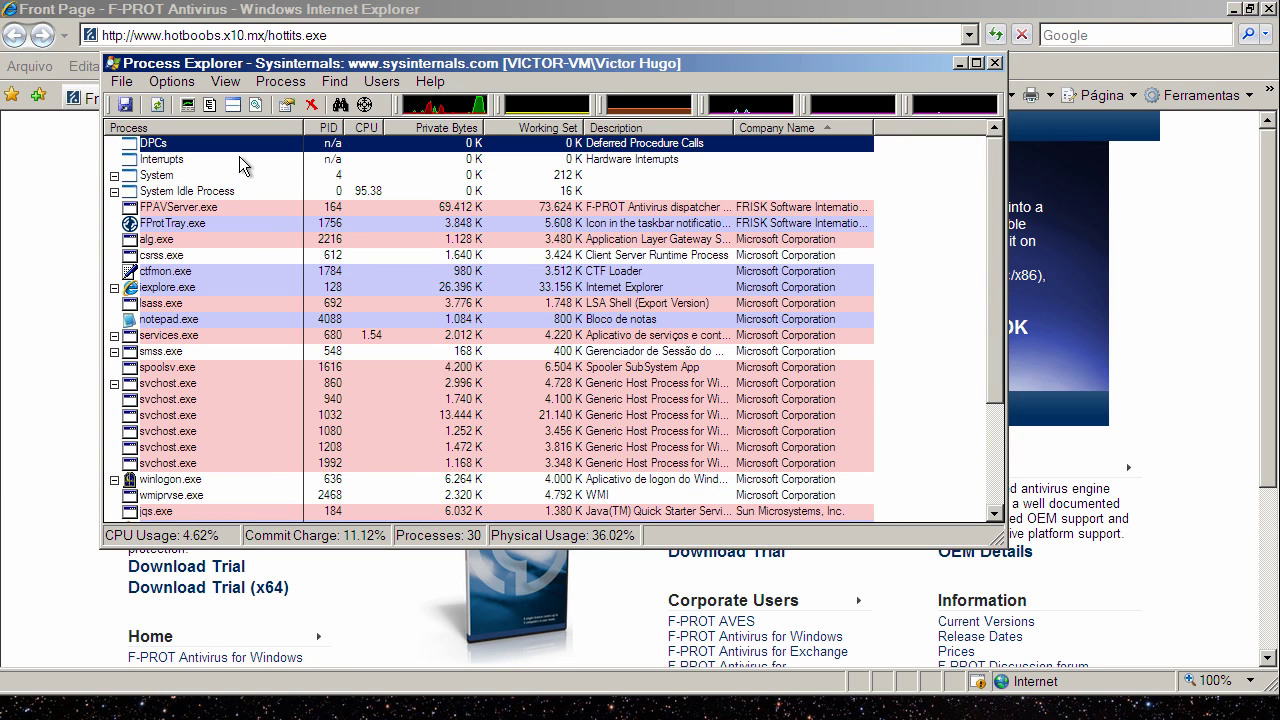
pyautogui.click(959, 62)
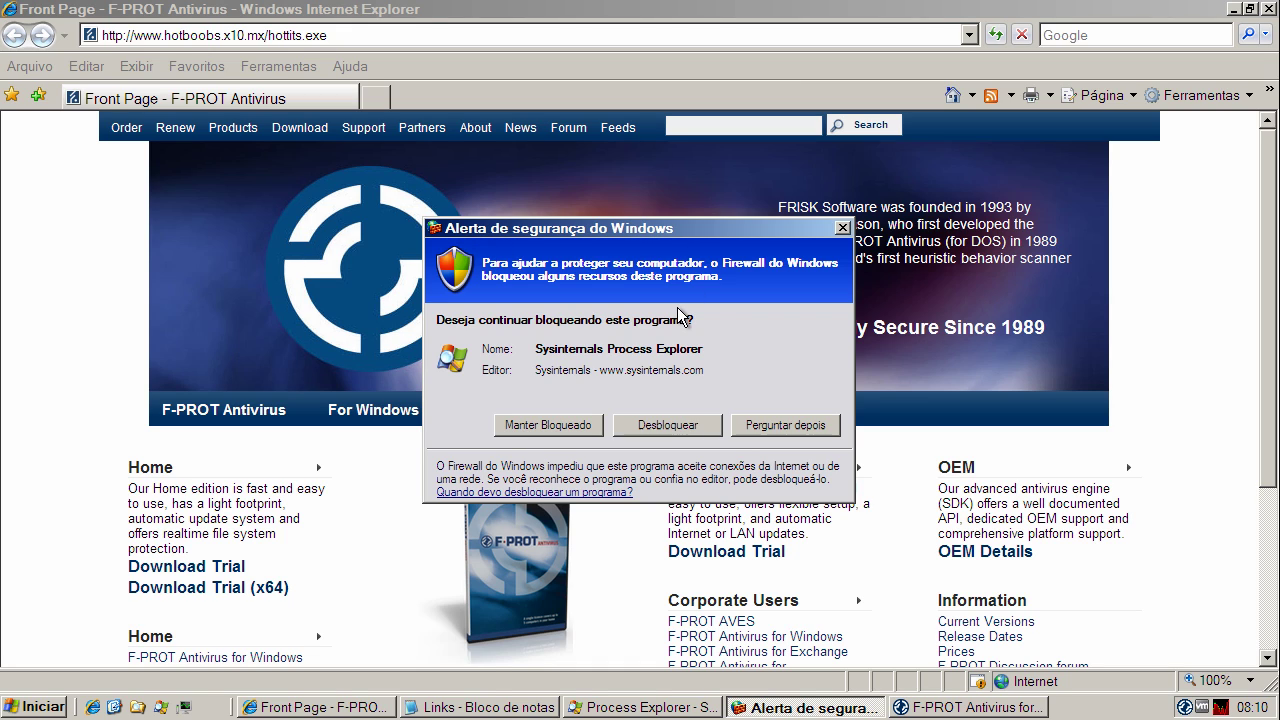
pyautogui.click(679, 430)
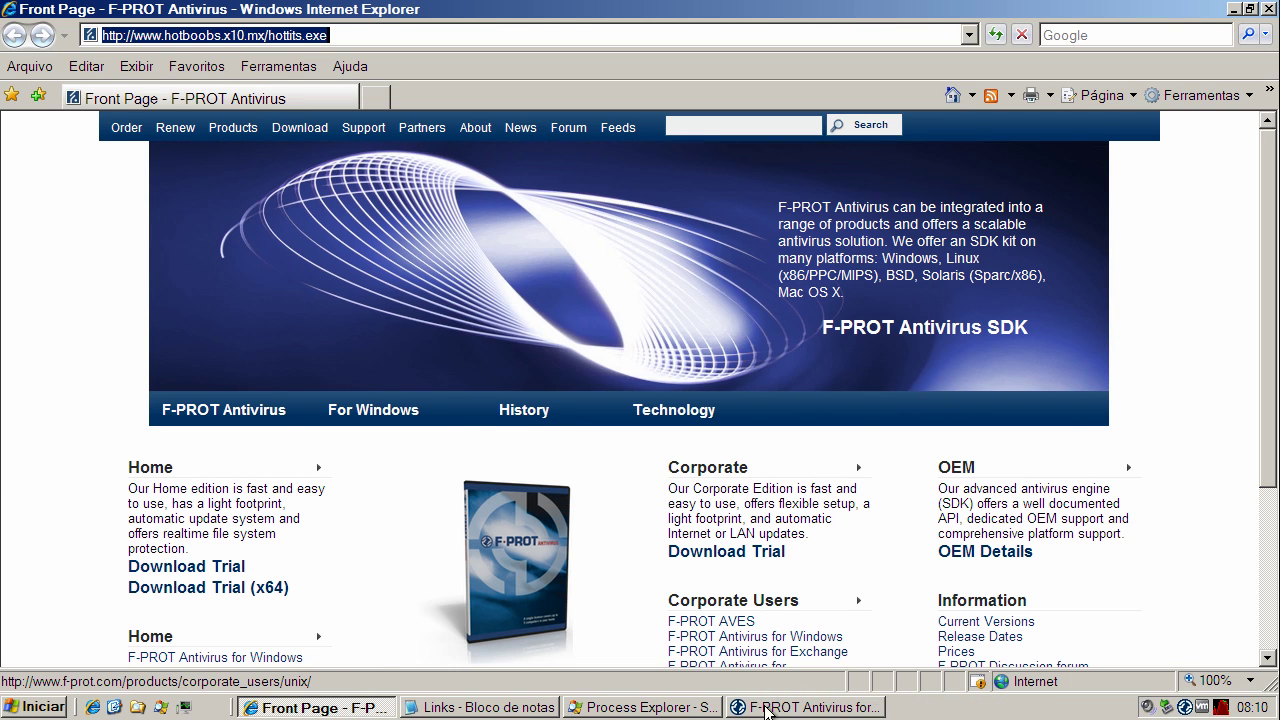
# - Review the otrnon.sys detection and its file location in the F-PROT alert, and close the alert
pyautogui.click(770, 708)
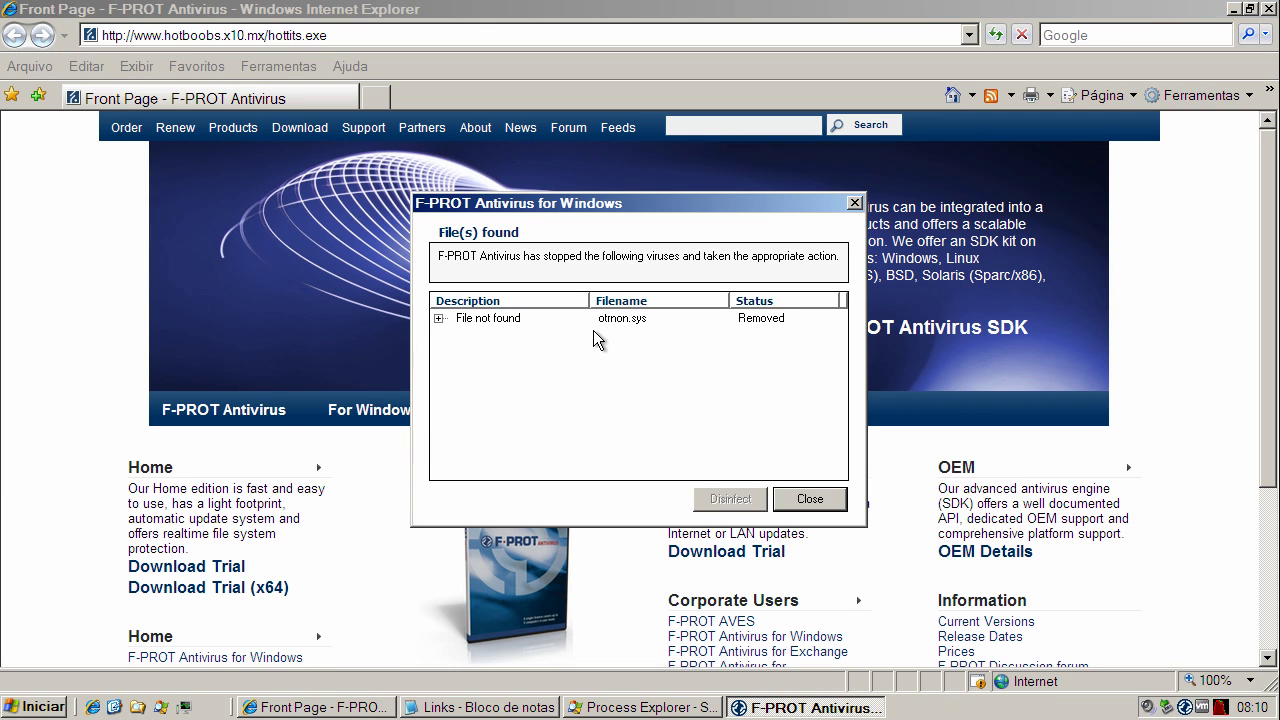
pyautogui.click(439, 318)
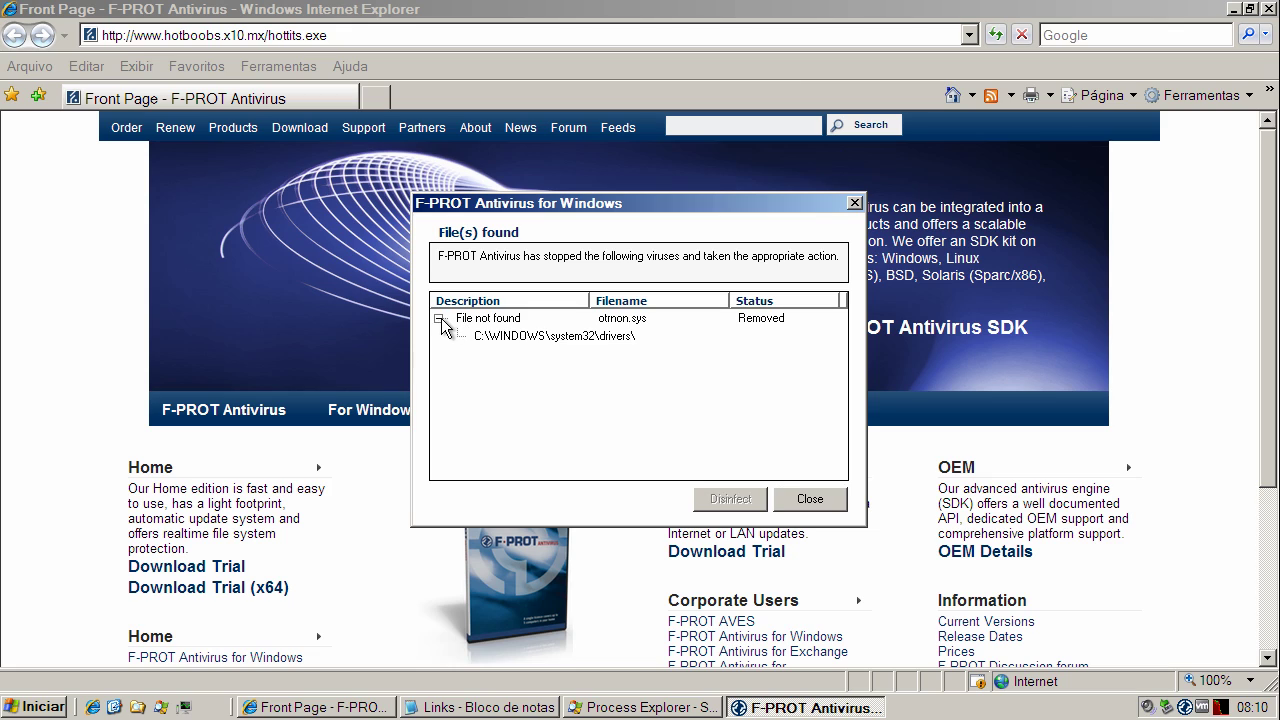
pyautogui.click(645, 320)
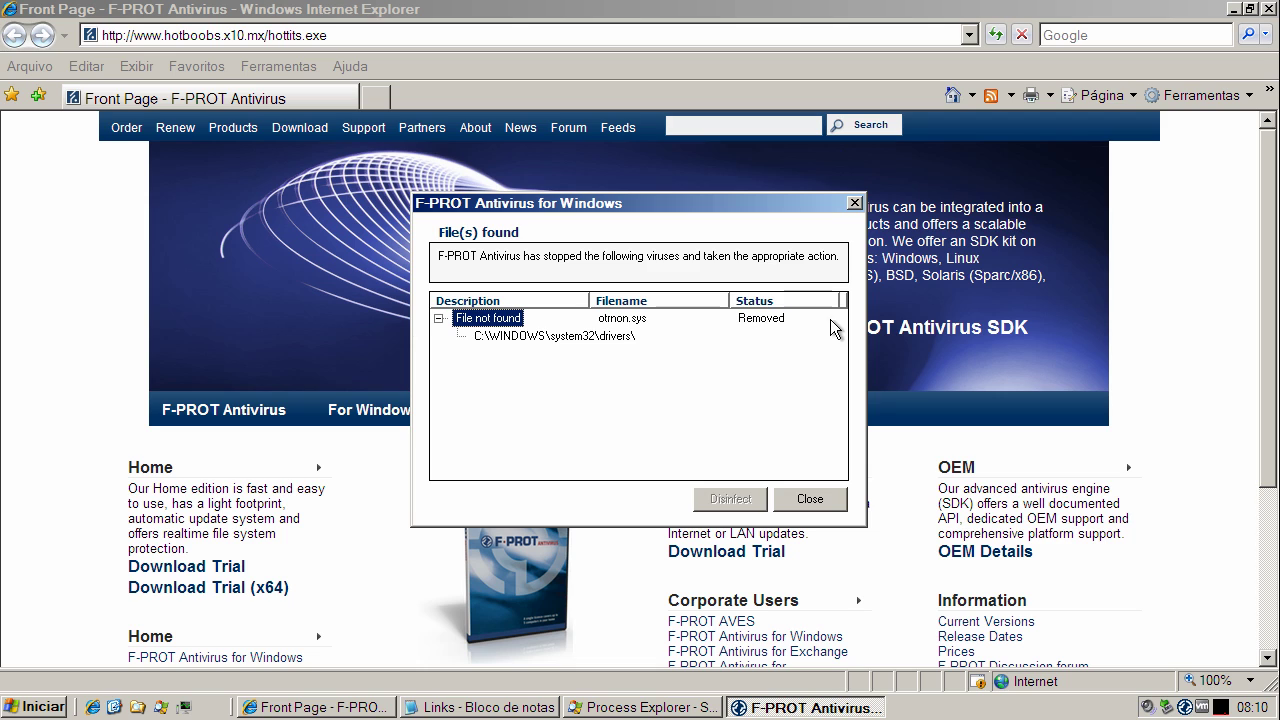
pyautogui.click(811, 497)
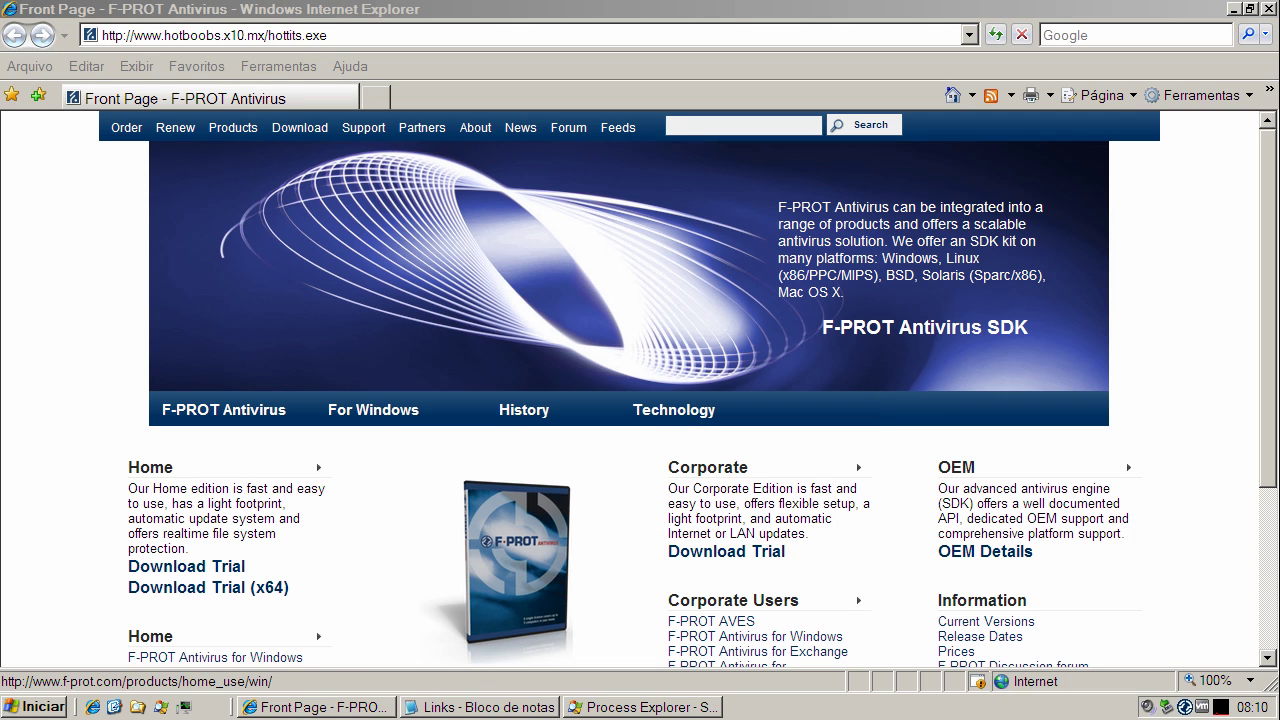
pyautogui.click(451, 710)
pyautogui.doubleClick(184, 203)
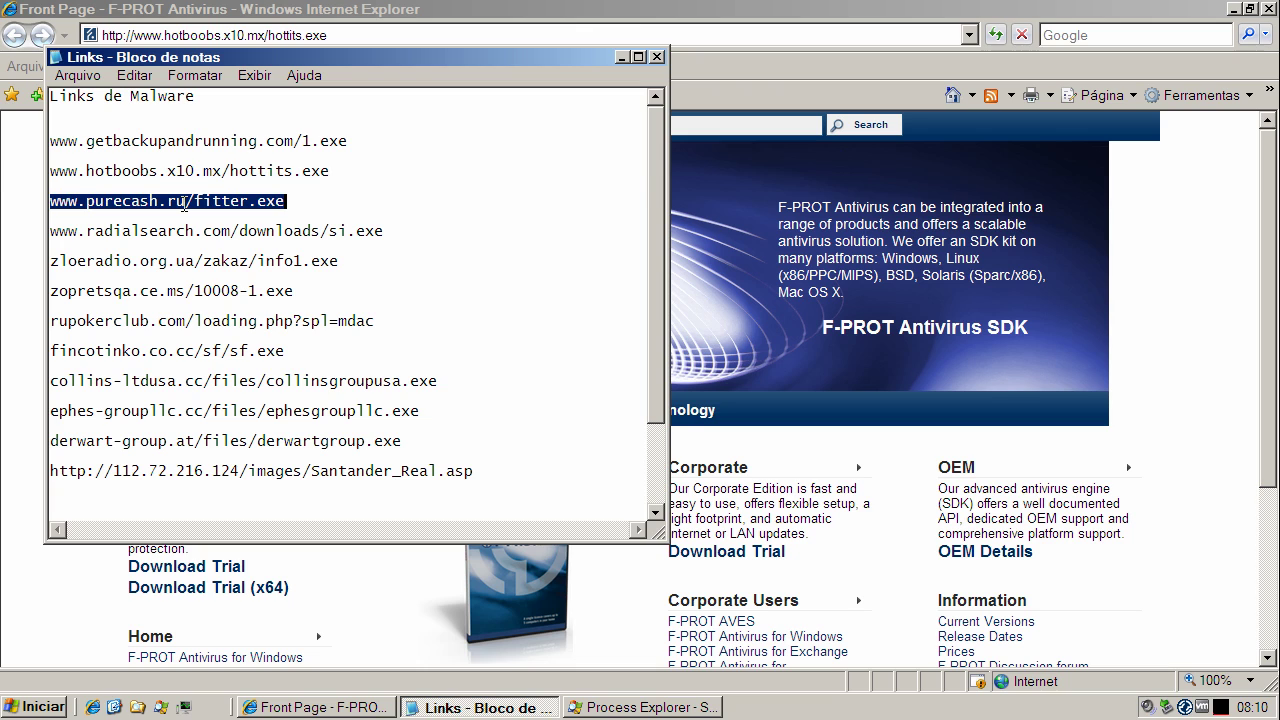
pyautogui.rightClick(186, 203)
pyautogui.click(226, 263)
pyautogui.click(186, 33)
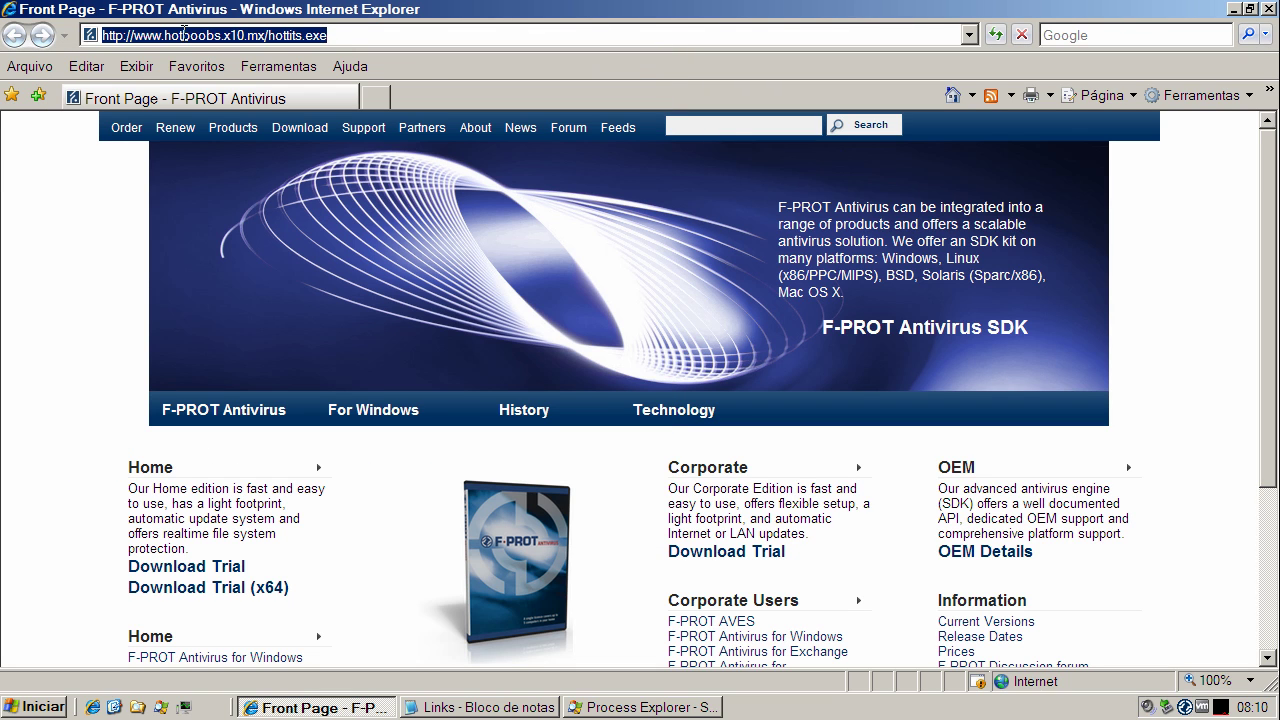
pyautogui.hotkey('ctrl', 'v')
pyautogui.press('Return')
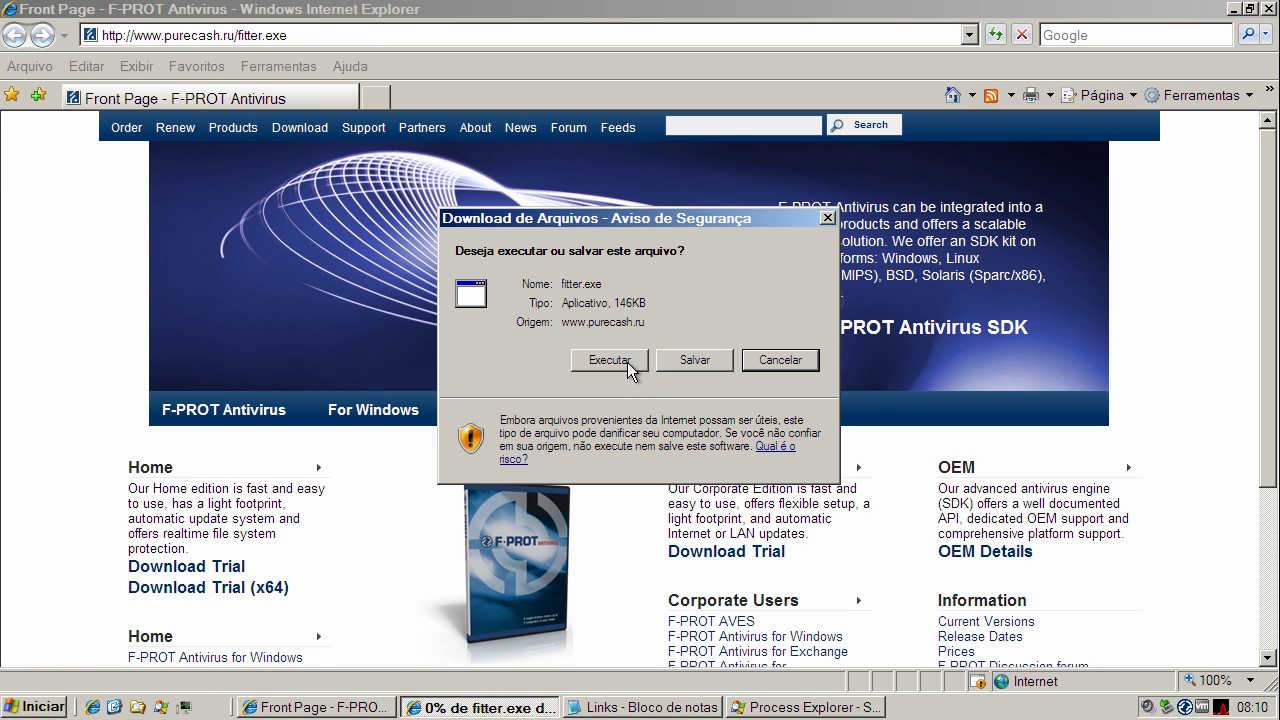
pyautogui.click(627, 362)
pyautogui.click(697, 346)
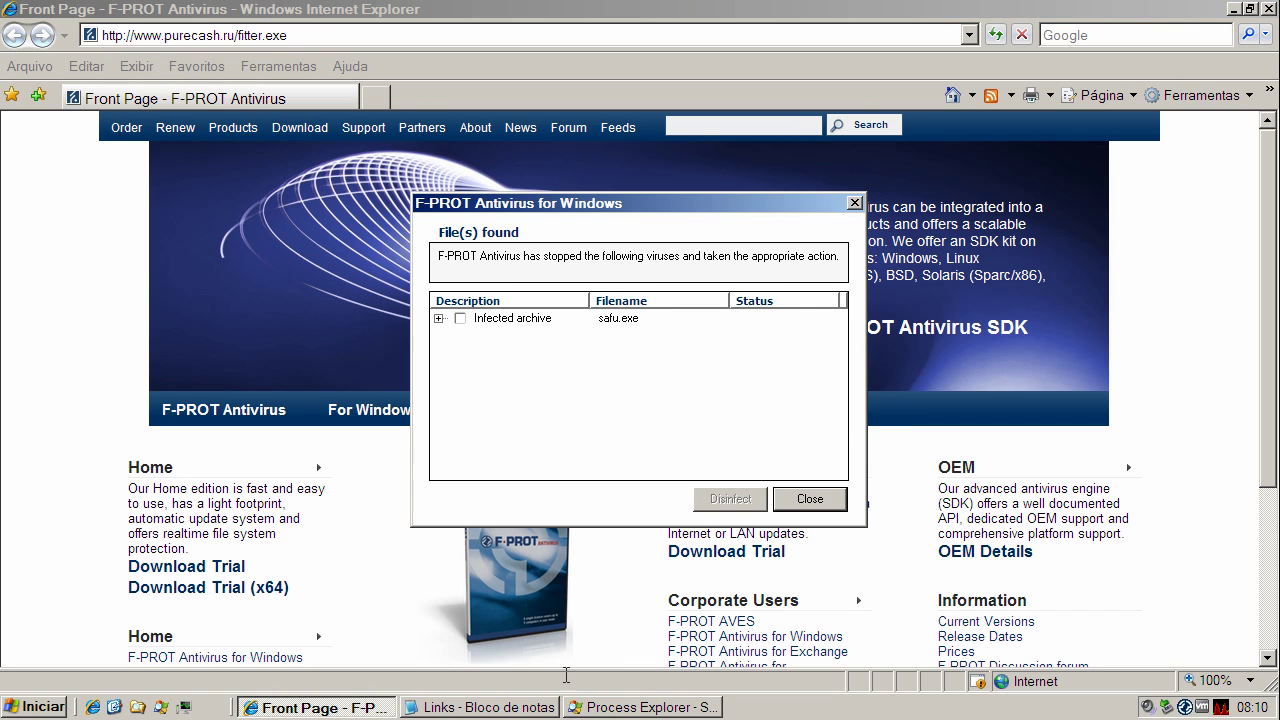
# - Mark the infected archive safu.exe in the F-PROT alert, expand its file location, and disinfect it
pyautogui.click(460, 318)
pyautogui.click(720, 500)
pyautogui.click(437, 319)
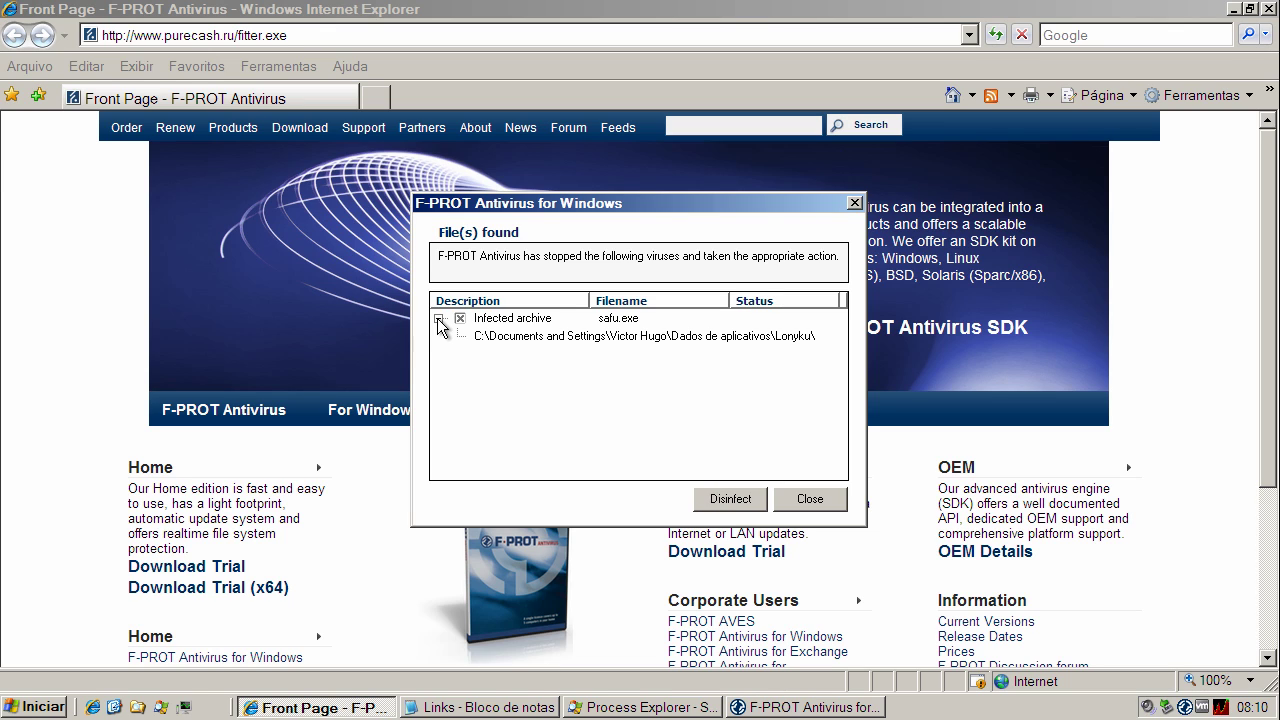
pyautogui.click(736, 508)
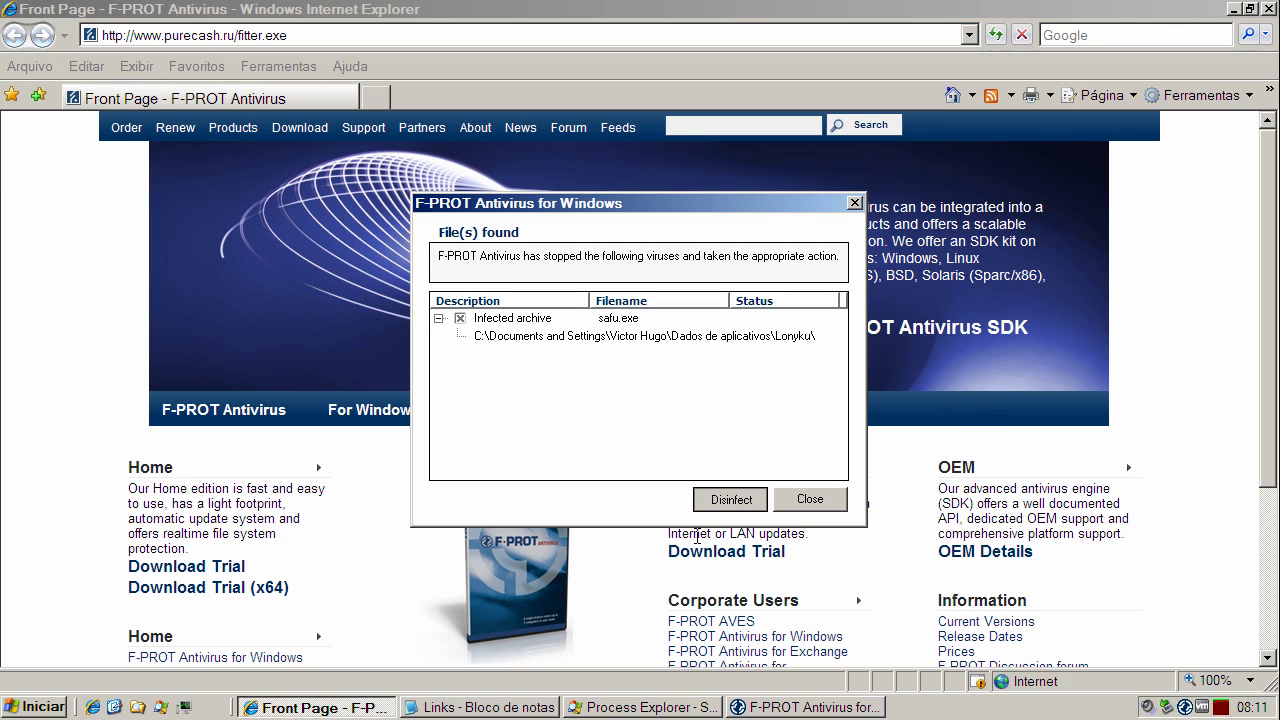
pyautogui.click(480, 707)
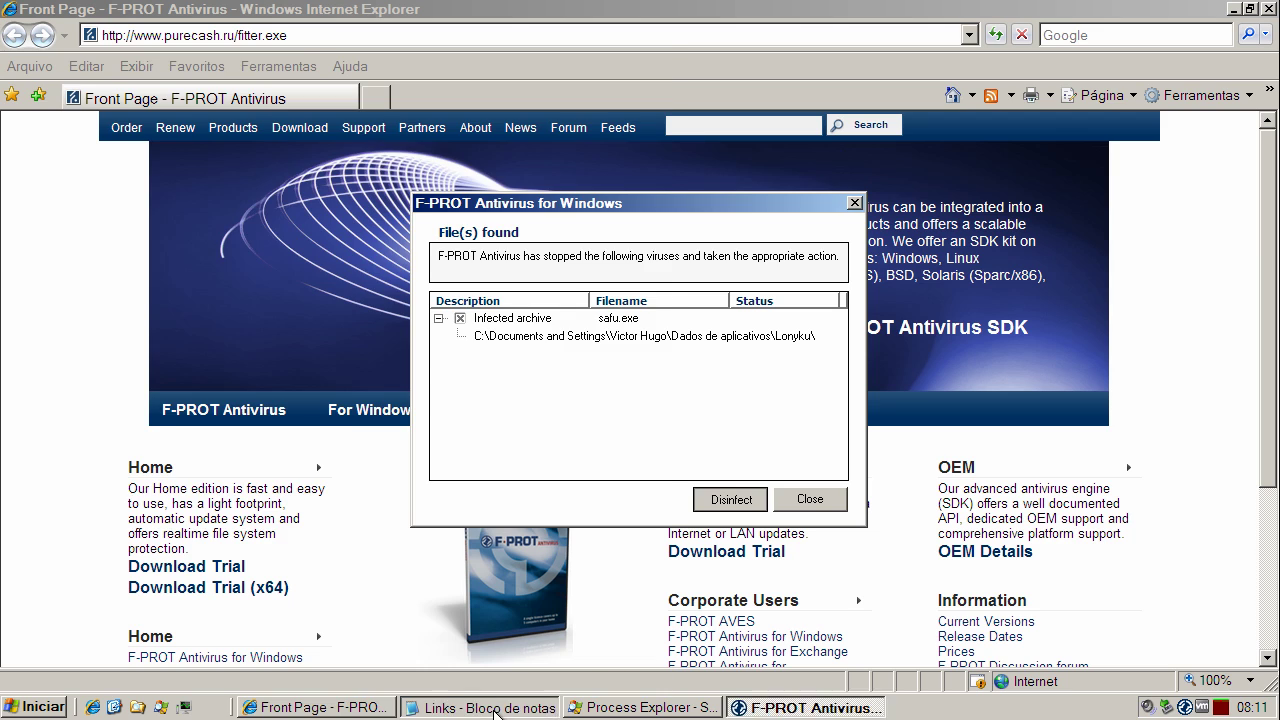
pyautogui.doubleClick(220, 231)
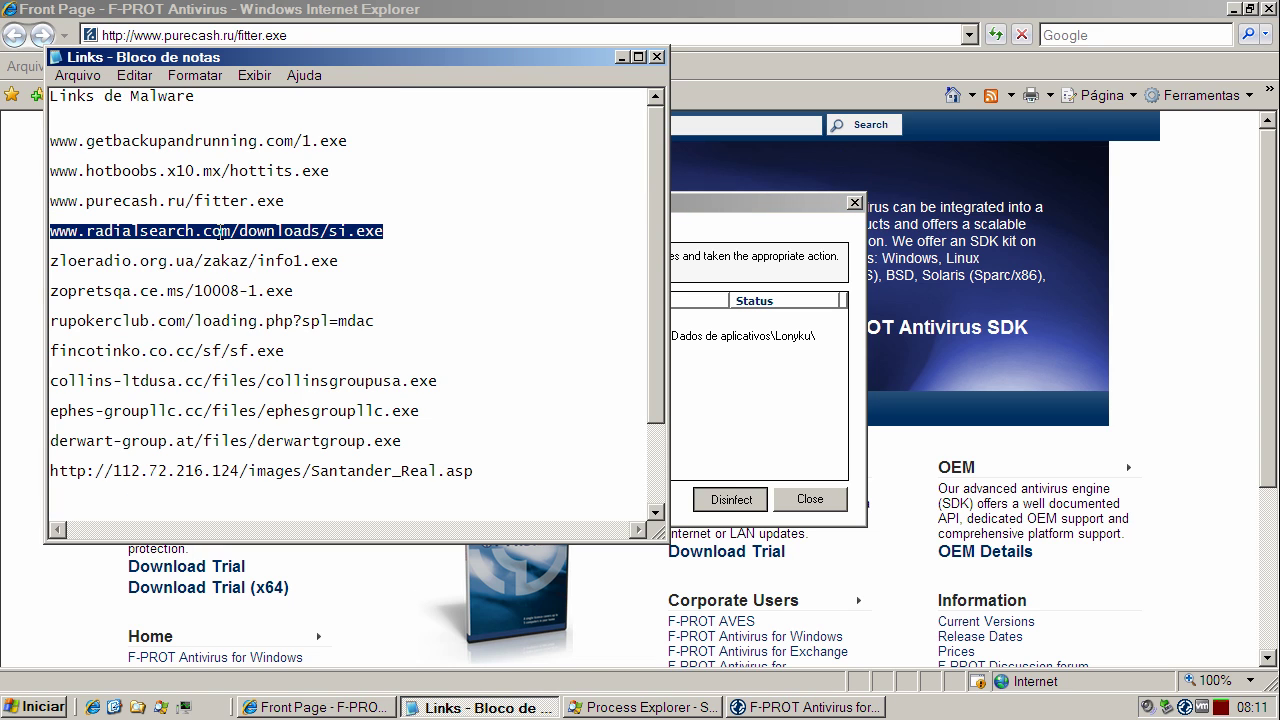
pyautogui.rightClick(220, 231)
pyautogui.click(258, 290)
pyautogui.click(620, 56)
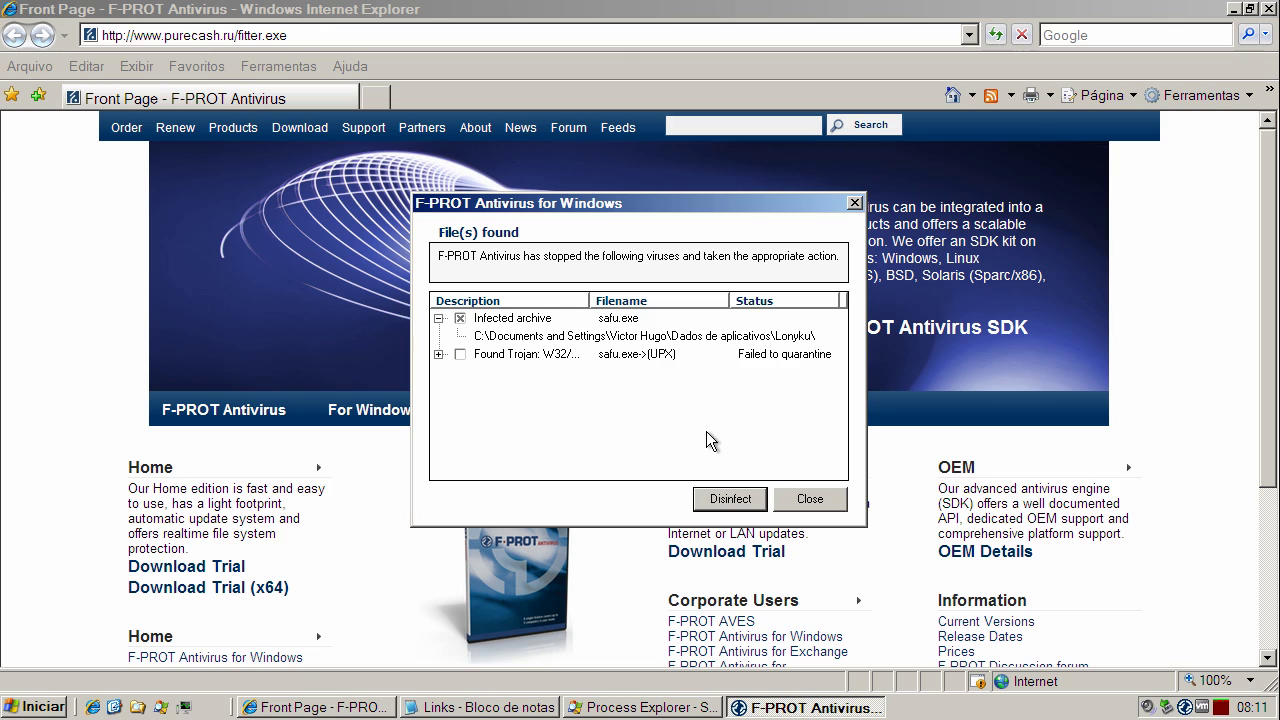
pyautogui.click(460, 356)
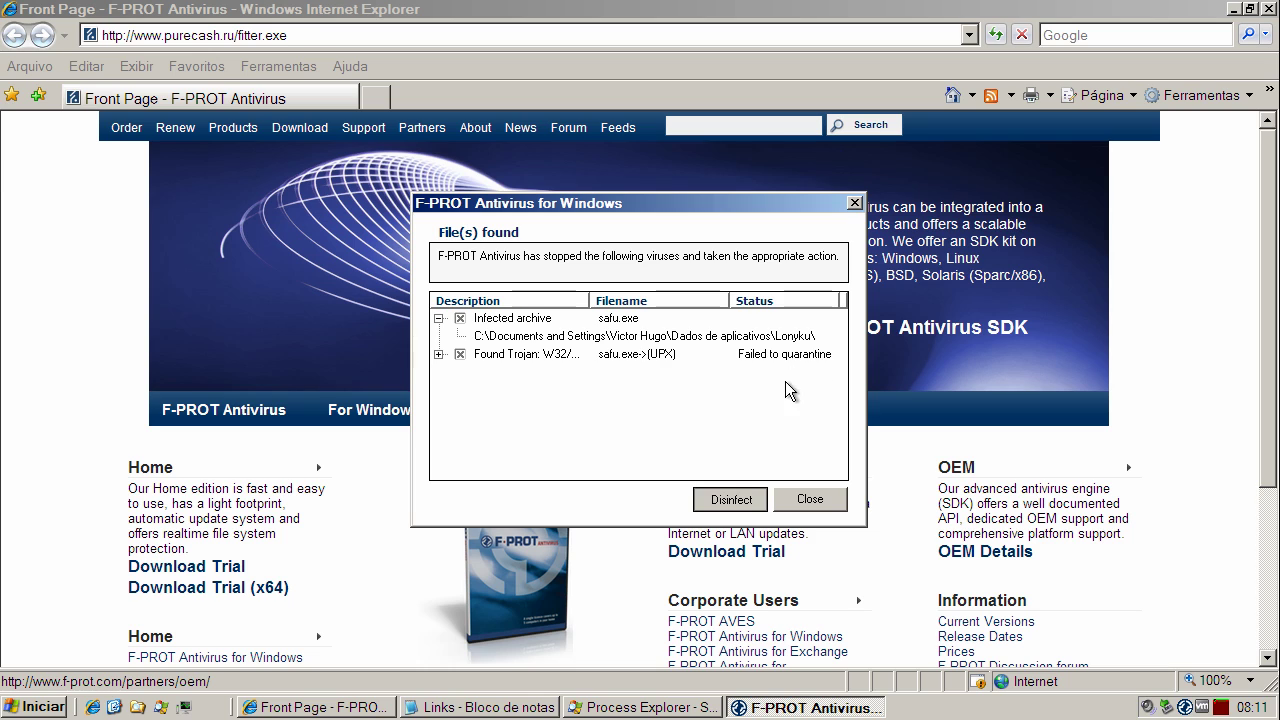
pyautogui.click(375, 35)
pyautogui.hotkey('ctrl', 'a')
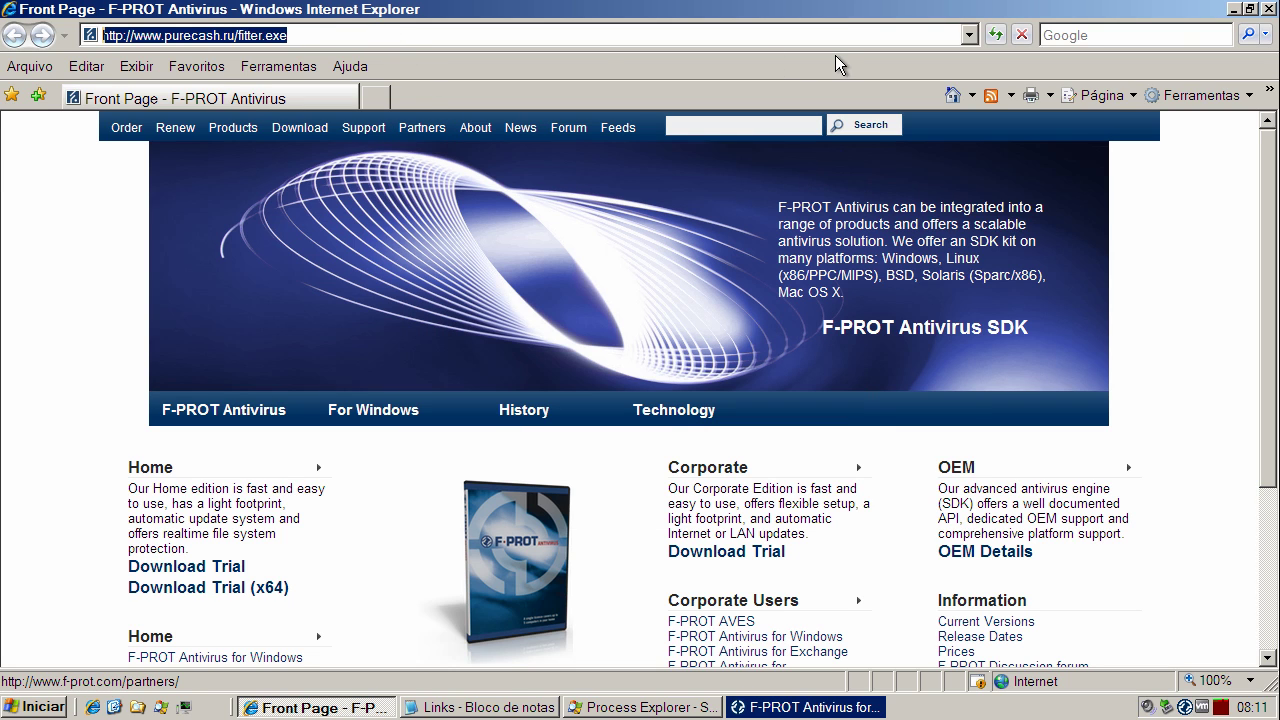
pyautogui.hotkey('ctrl', 'v')
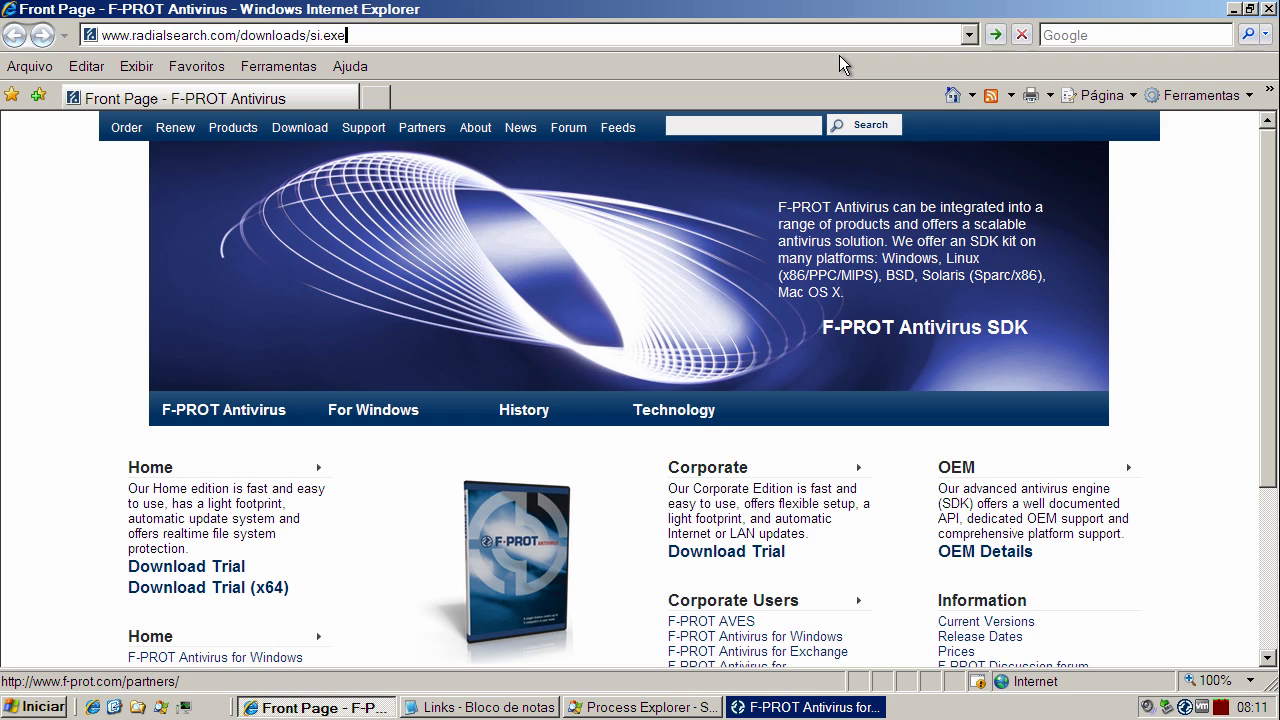
# - Check the status of both safu.exe entries in the F-PROT alert and close it
pyautogui.click(810, 708)
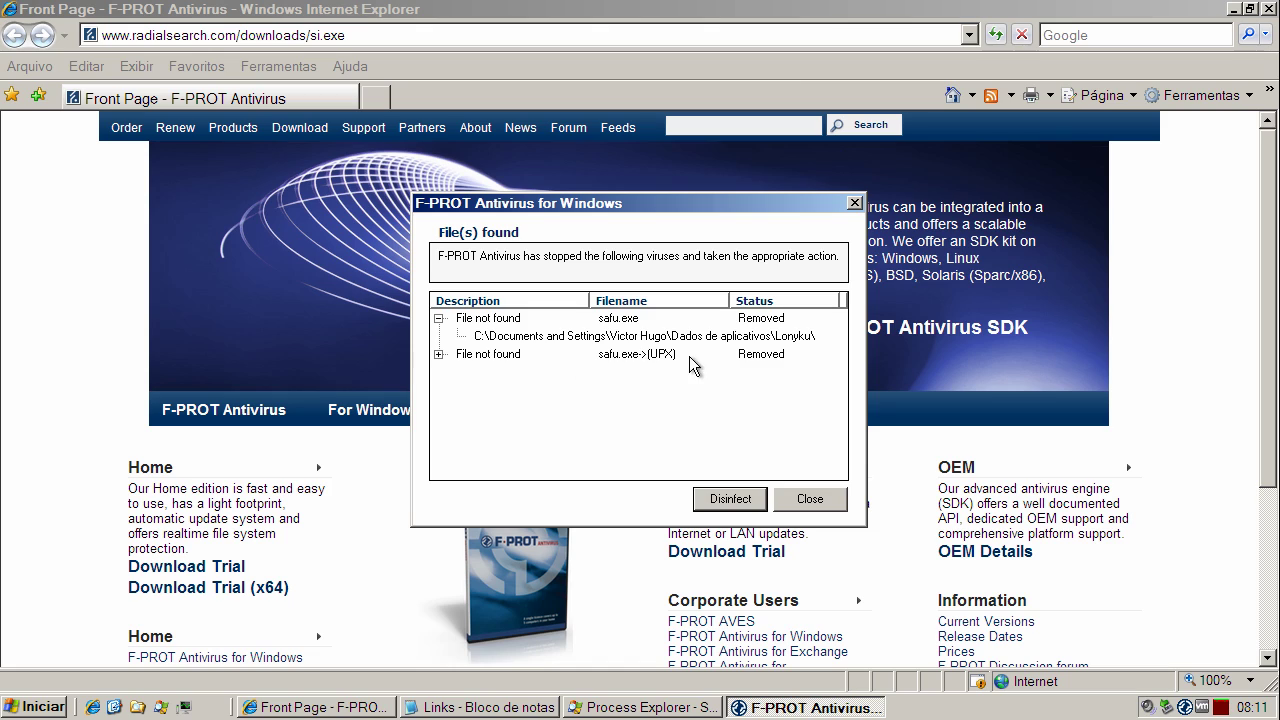
pyautogui.click(763, 356)
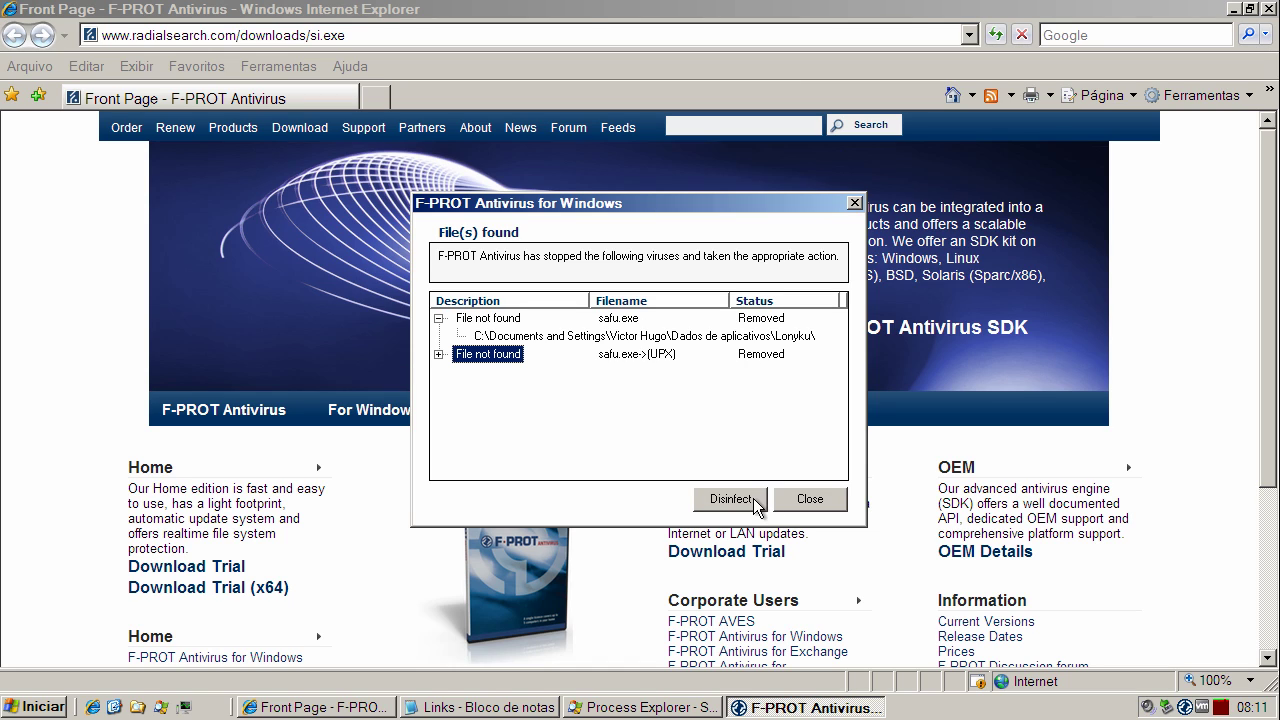
pyautogui.click(799, 499)
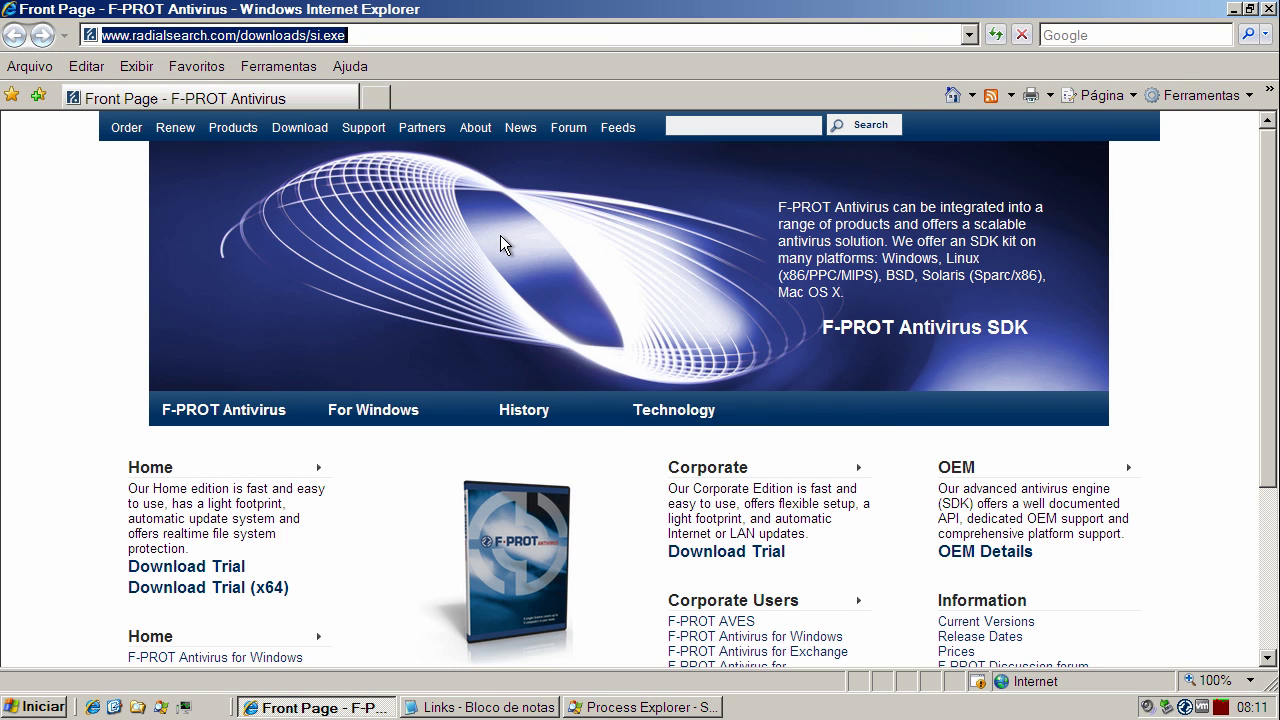
# - Load the si.exe address and run the file despite the security warnings, closing the F-PROT alert about hottits[1].exe
pyautogui.press('End')
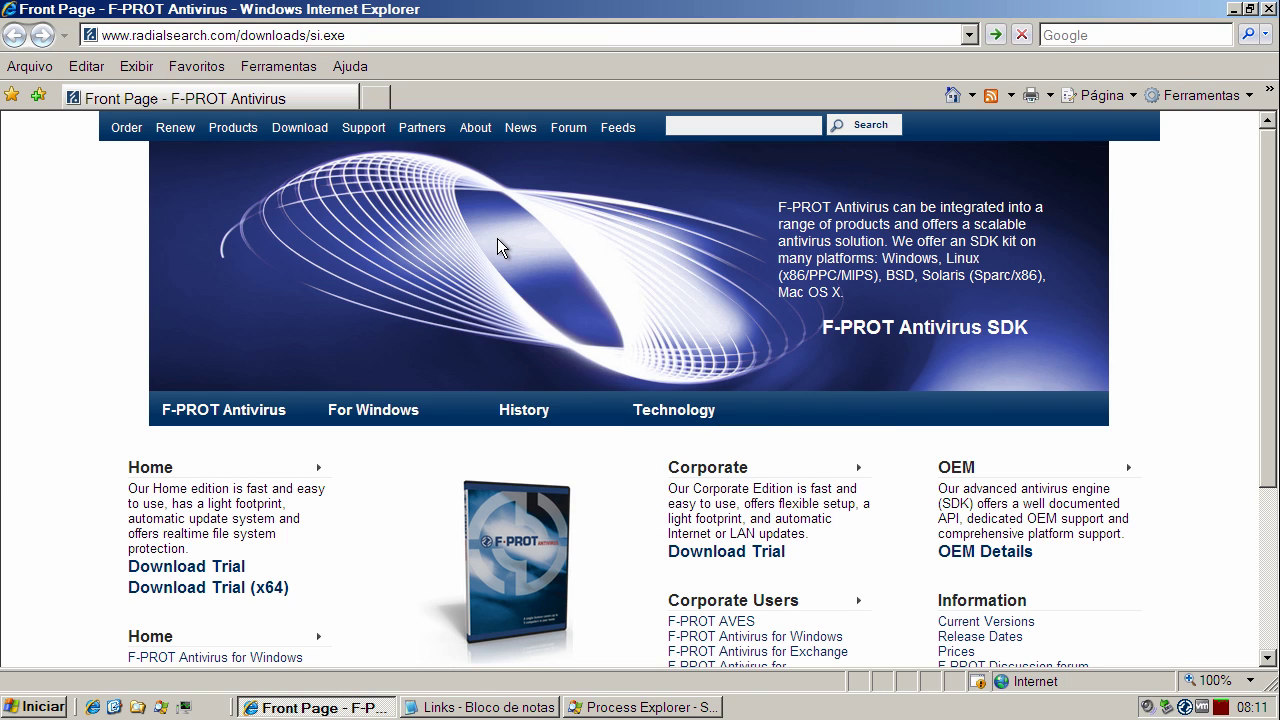
pyautogui.press('Return')
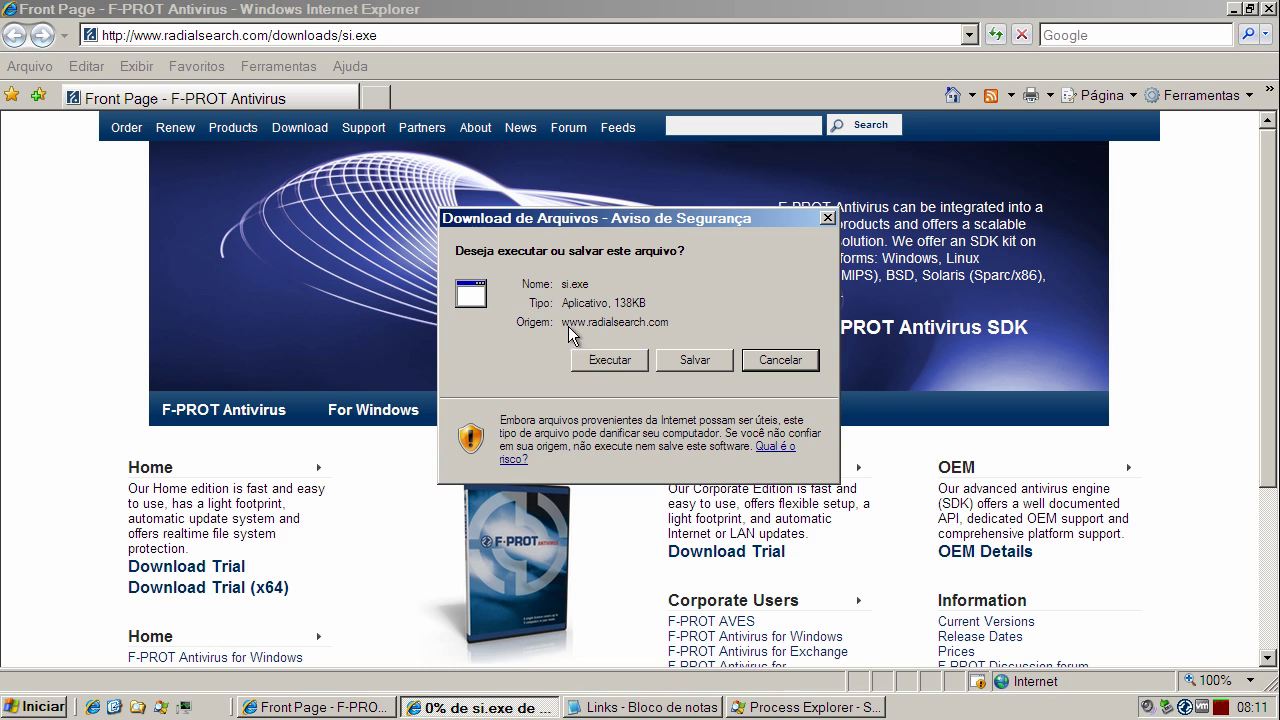
pyautogui.click(609, 358)
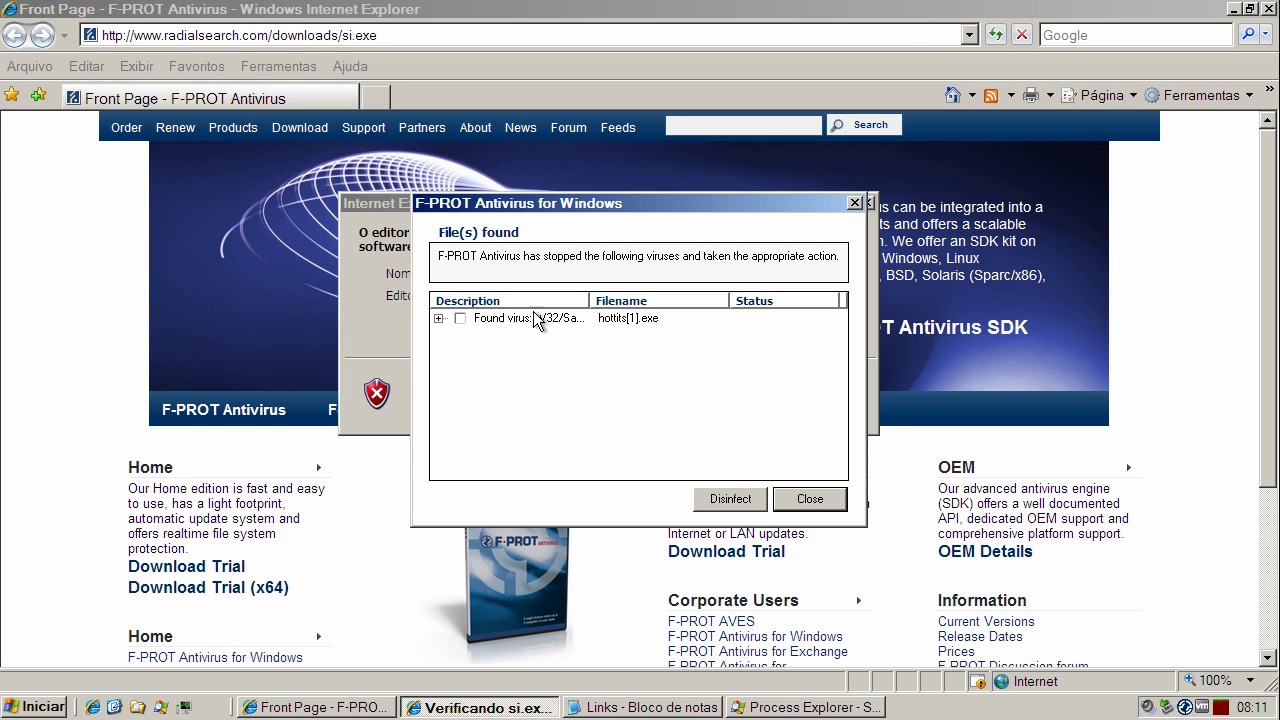
pyautogui.click(810, 497)
pyautogui.click(723, 335)
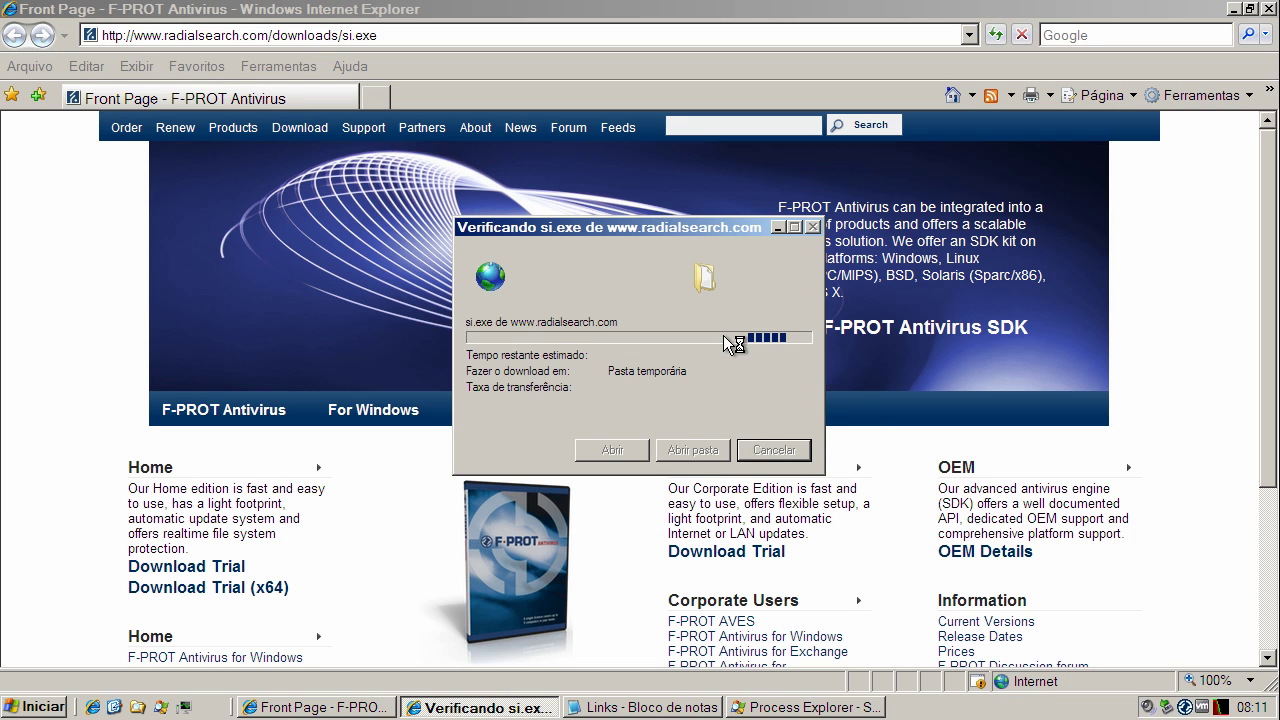
# - Copy the zloeradio.org.ua/zakaz/info1.exe link from the Links text file
pyautogui.click(470, 707)
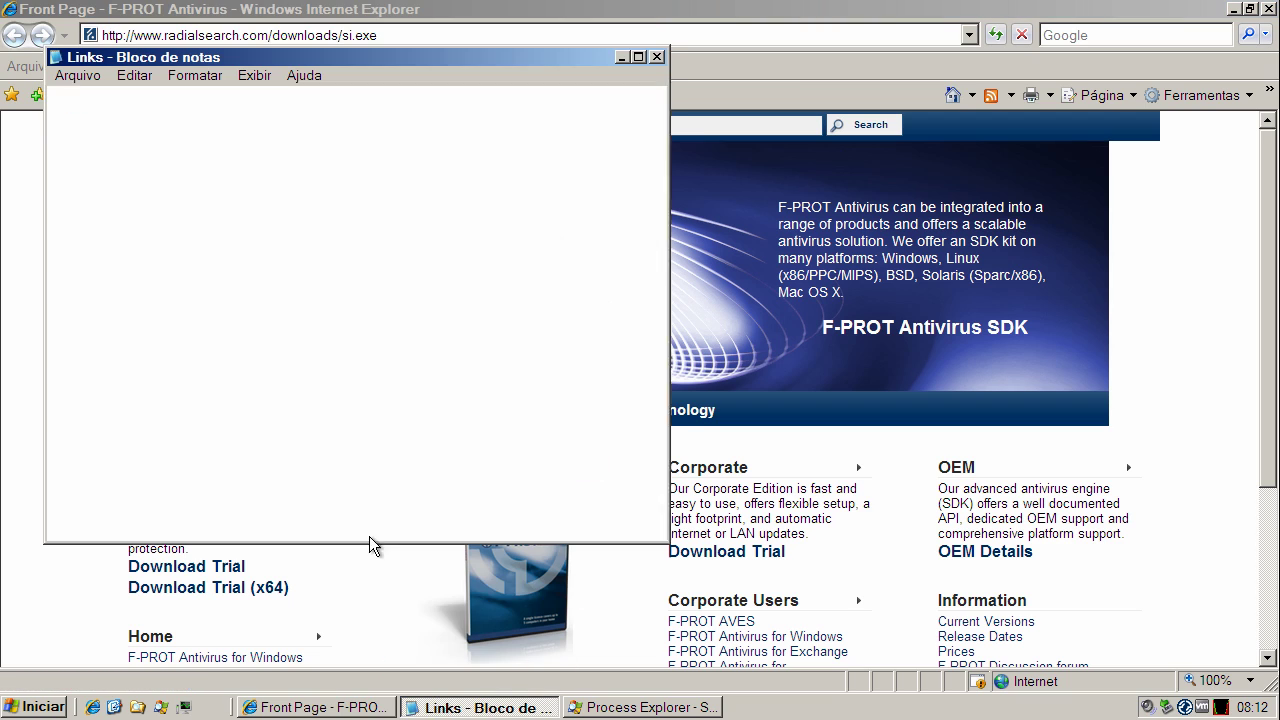
pyautogui.doubleClick(284, 262)
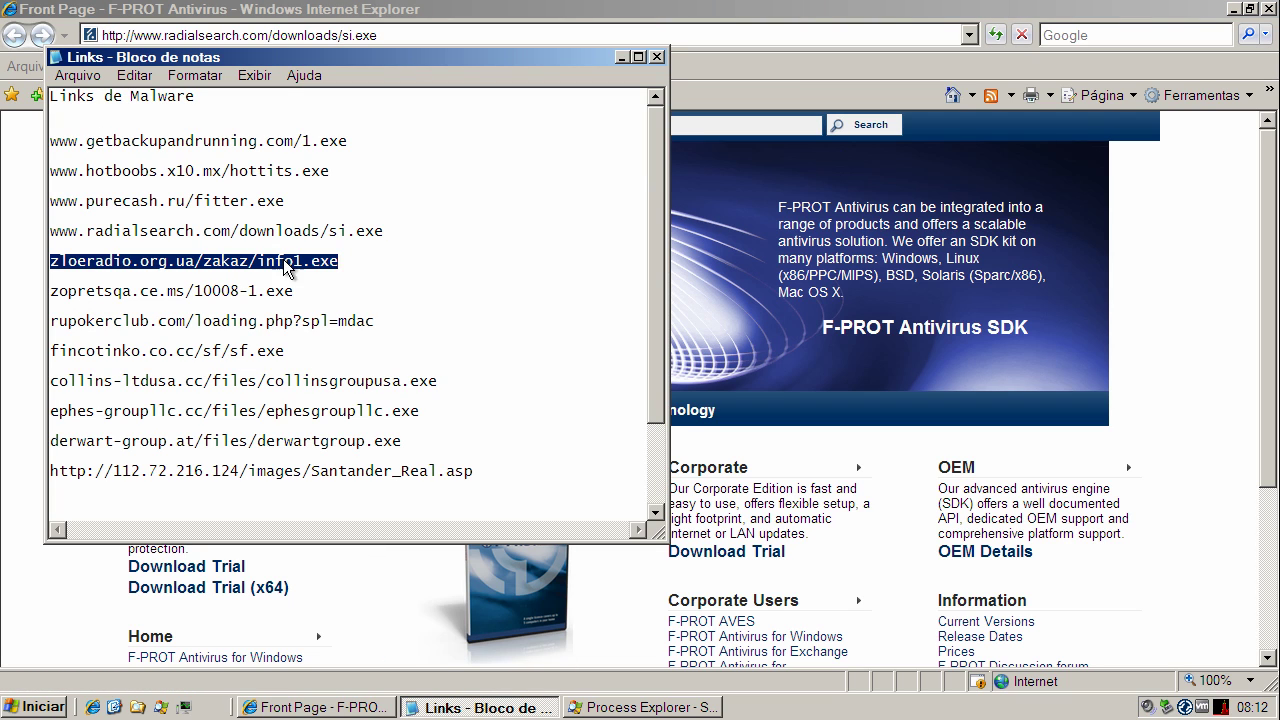
pyautogui.rightClick(284, 262)
pyautogui.click(334, 322)
# - Load zloeradio.org.ua/zakaz/info1.exe in the browser and run the file despite the security warnings
pyautogui.click(277, 40)
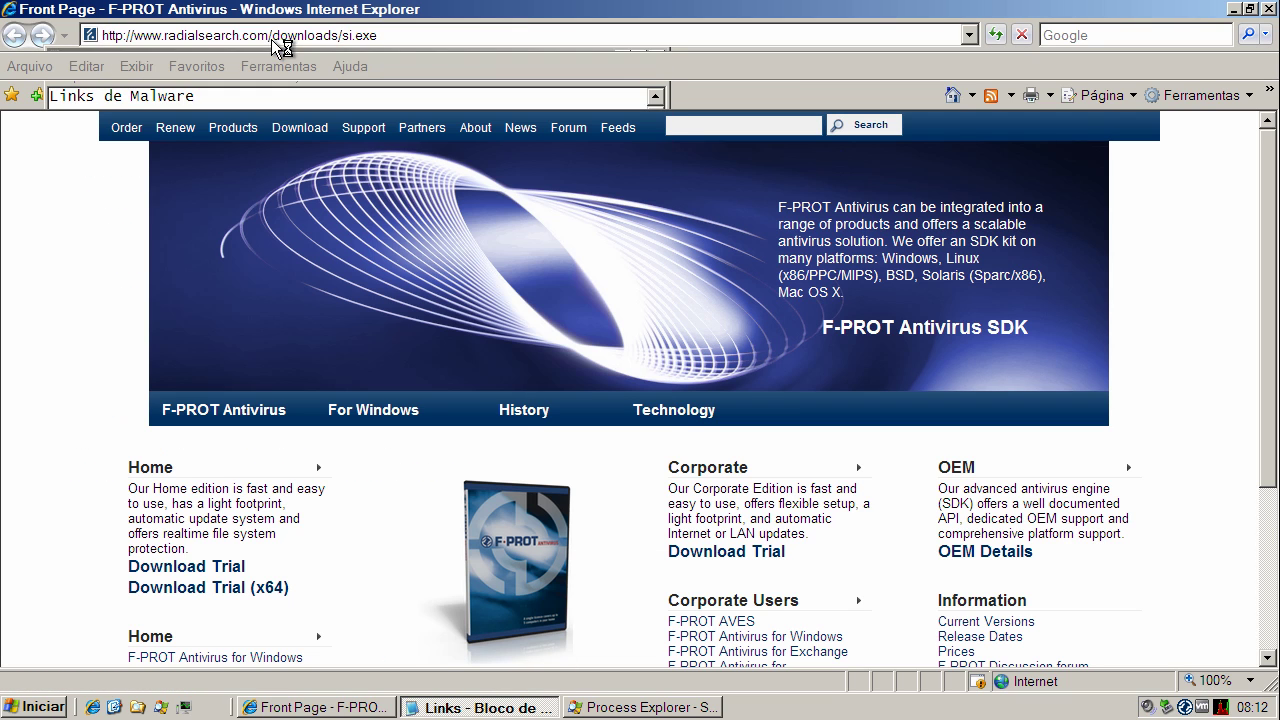
pyautogui.moveTo(423, 40); pyautogui.dragTo(29, 56)
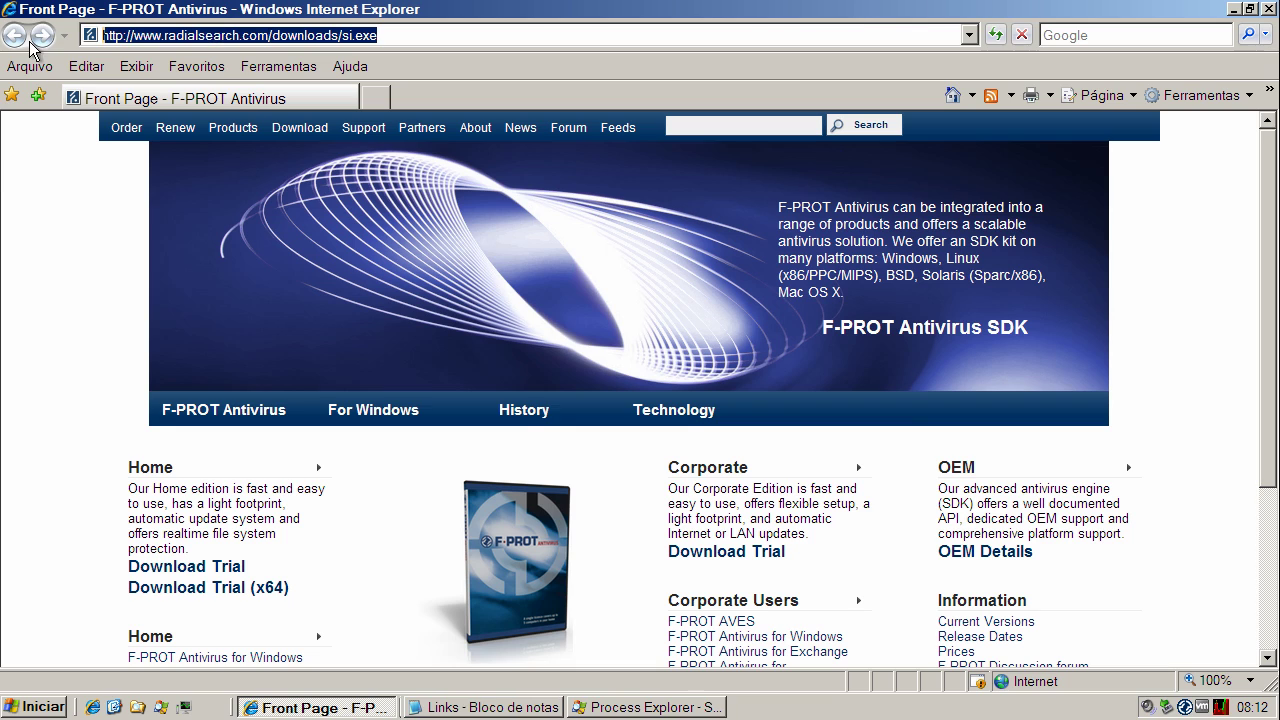
pyautogui.hotkey('ctrl', 'v')
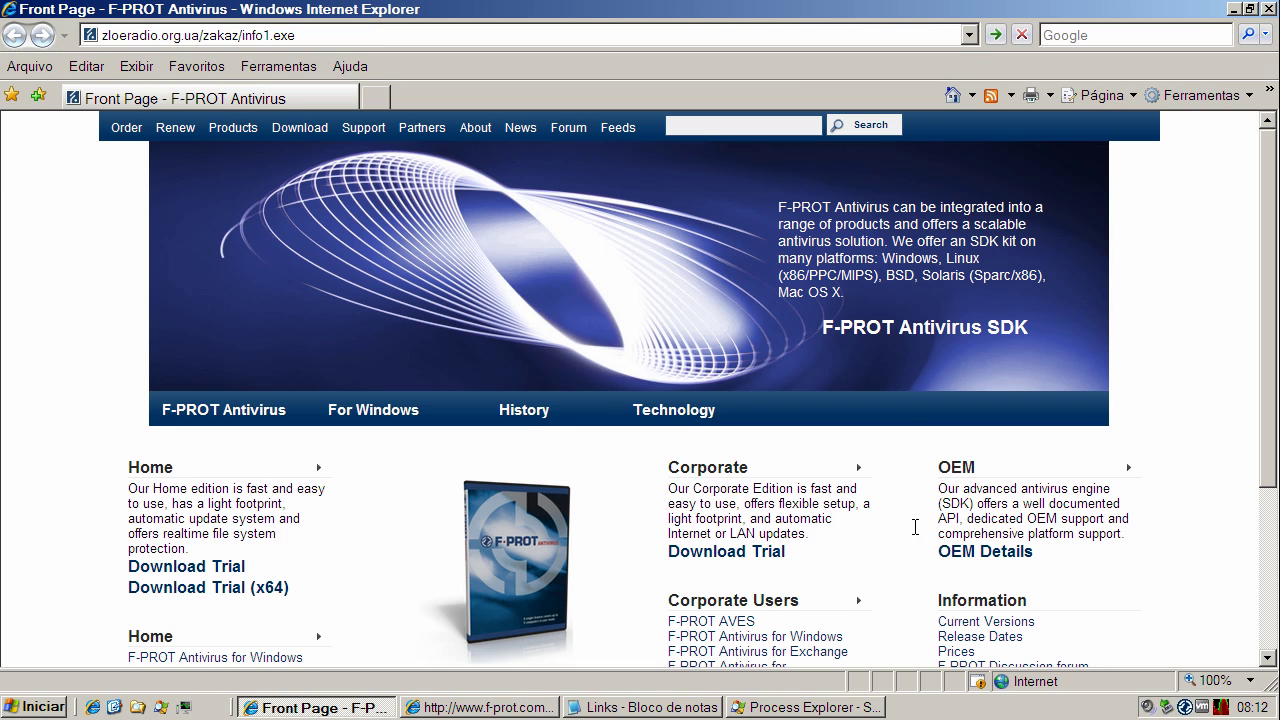
pyautogui.press('Return')
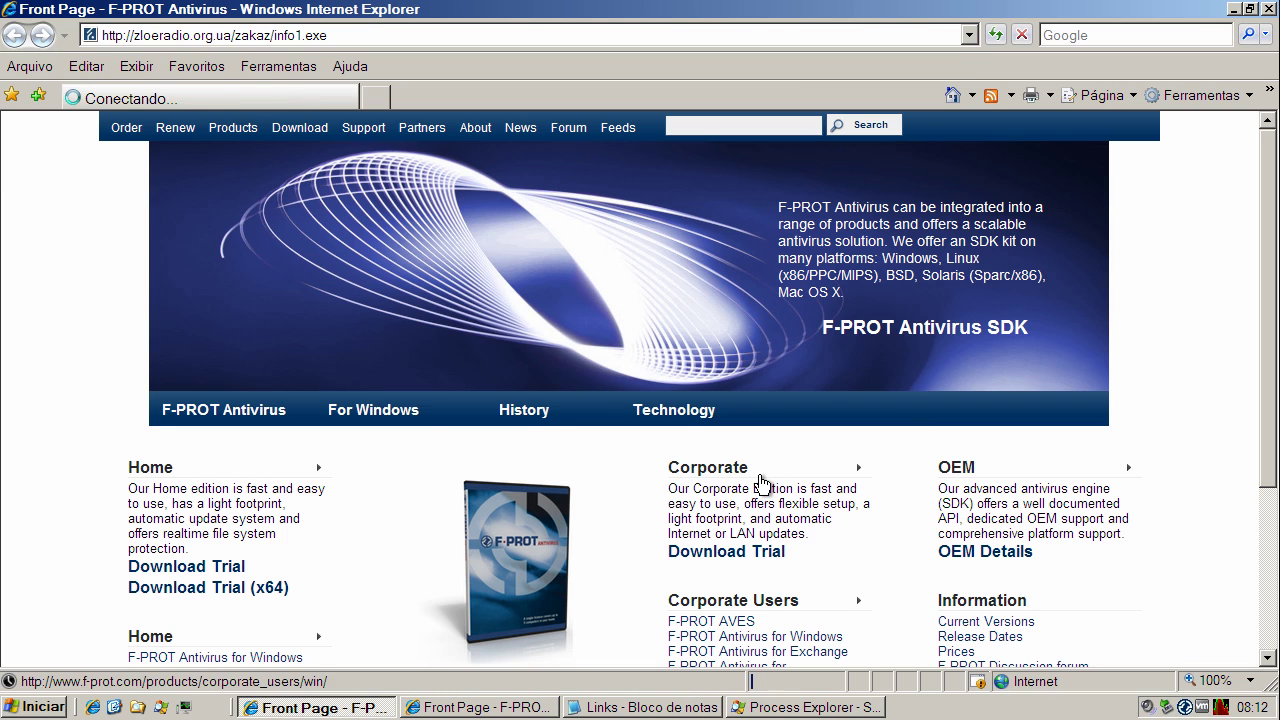
pyautogui.press('Return')
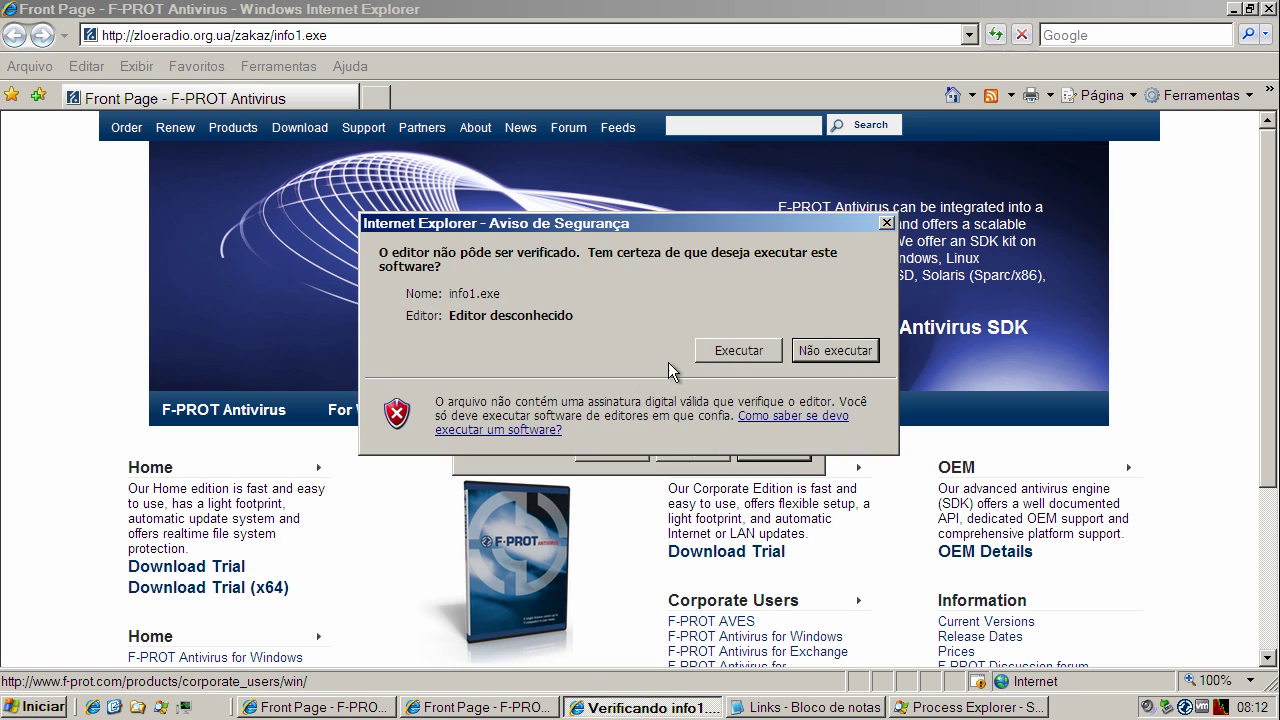
pyautogui.click(728, 348)
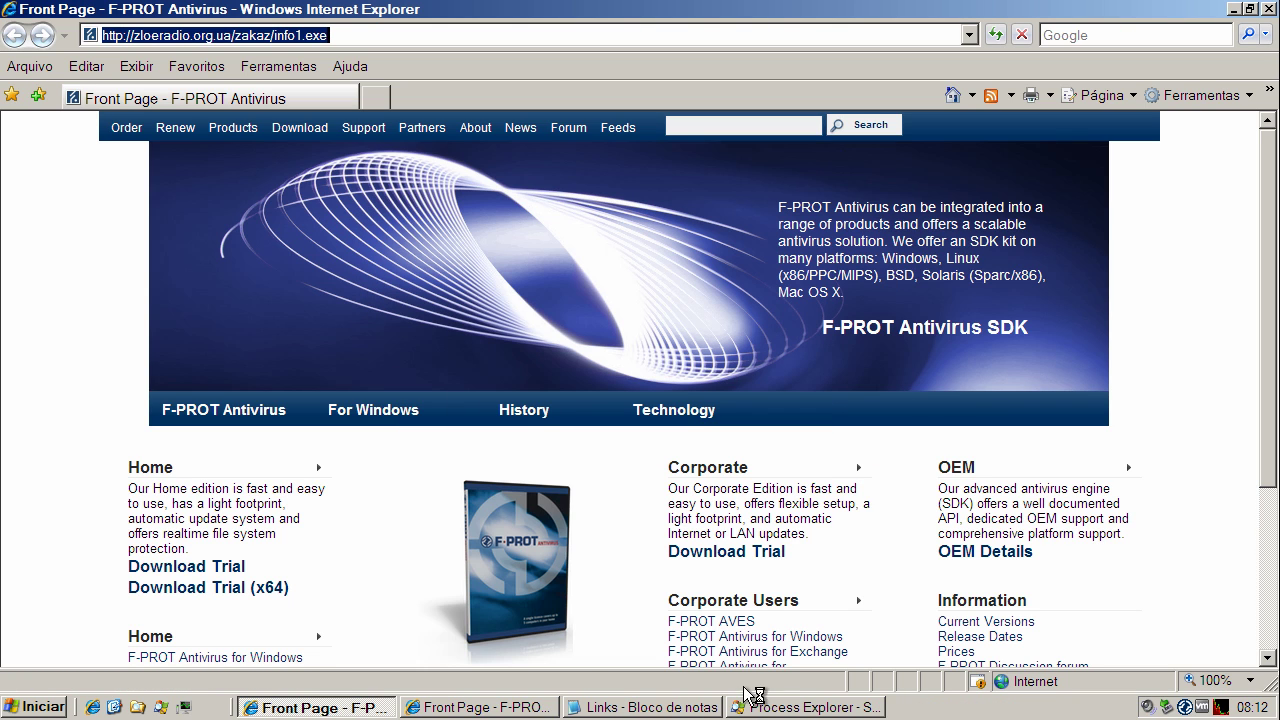
# - Copy the zopretsqa.ce.ms/10008-1.exe link from the Links text file
pyautogui.click(672, 707)
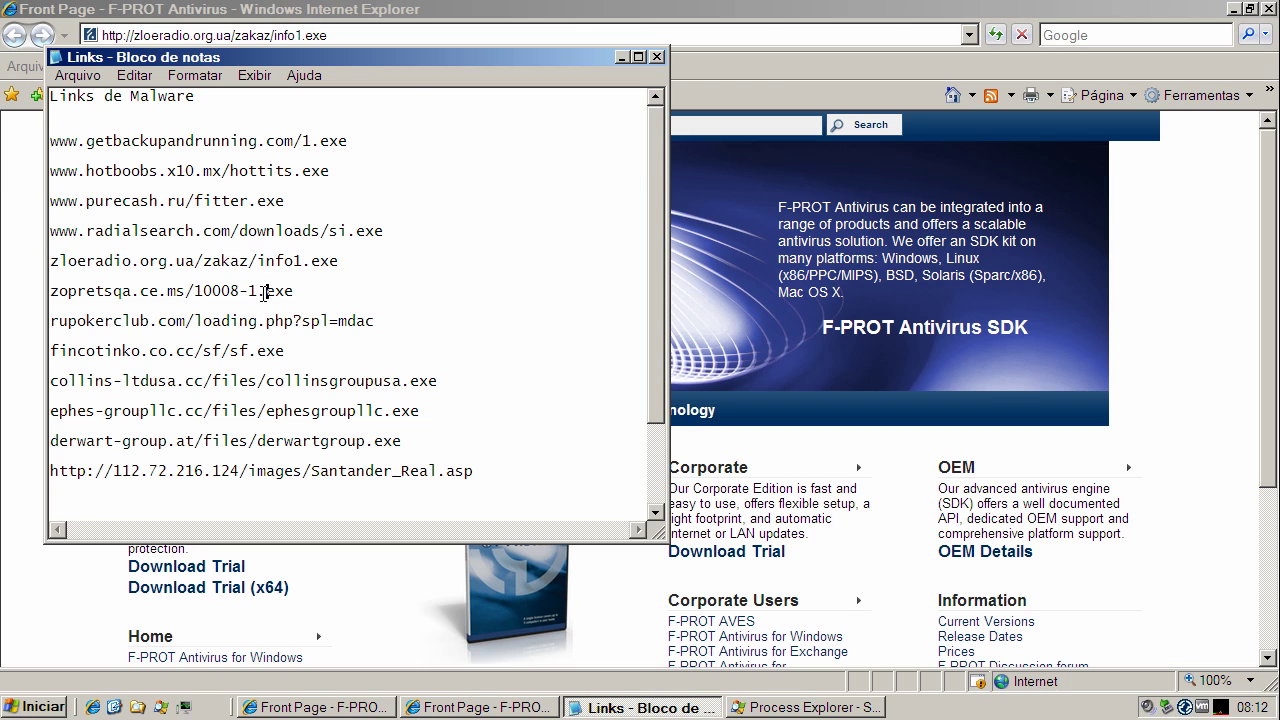
pyautogui.doubleClick(261, 290)
pyautogui.rightClick(261, 290)
pyautogui.click(300, 352)
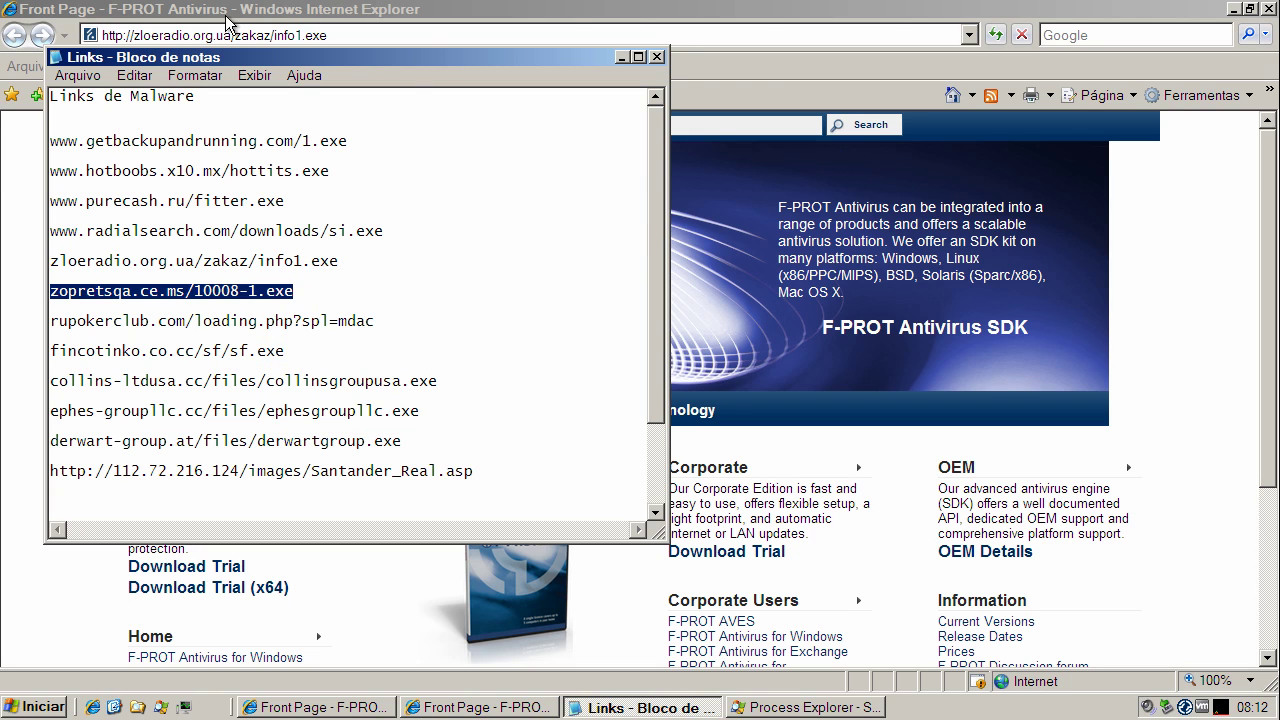
# - Load zopretsqa.ce.ms/10008-1.exe in the browser and choose to run the downloaded file
pyautogui.click(224, 33)
pyautogui.click(224, 33)
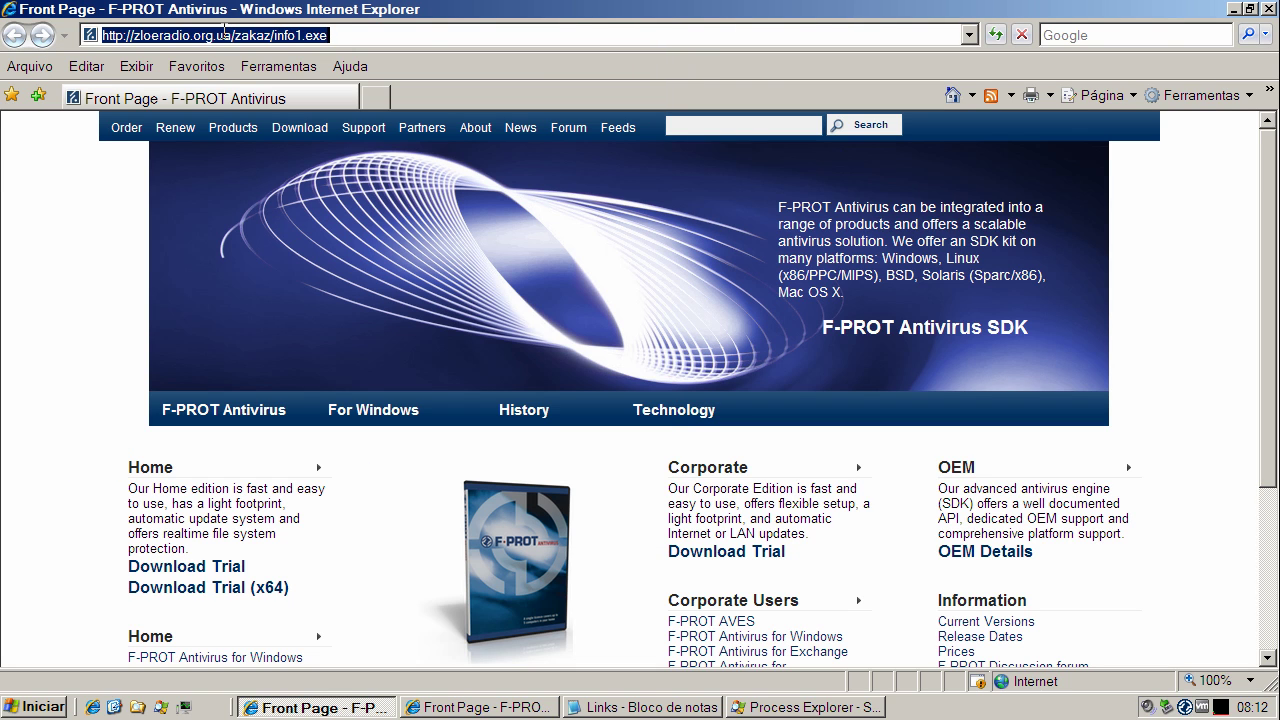
pyautogui.hotkey('ctrl', 'v')
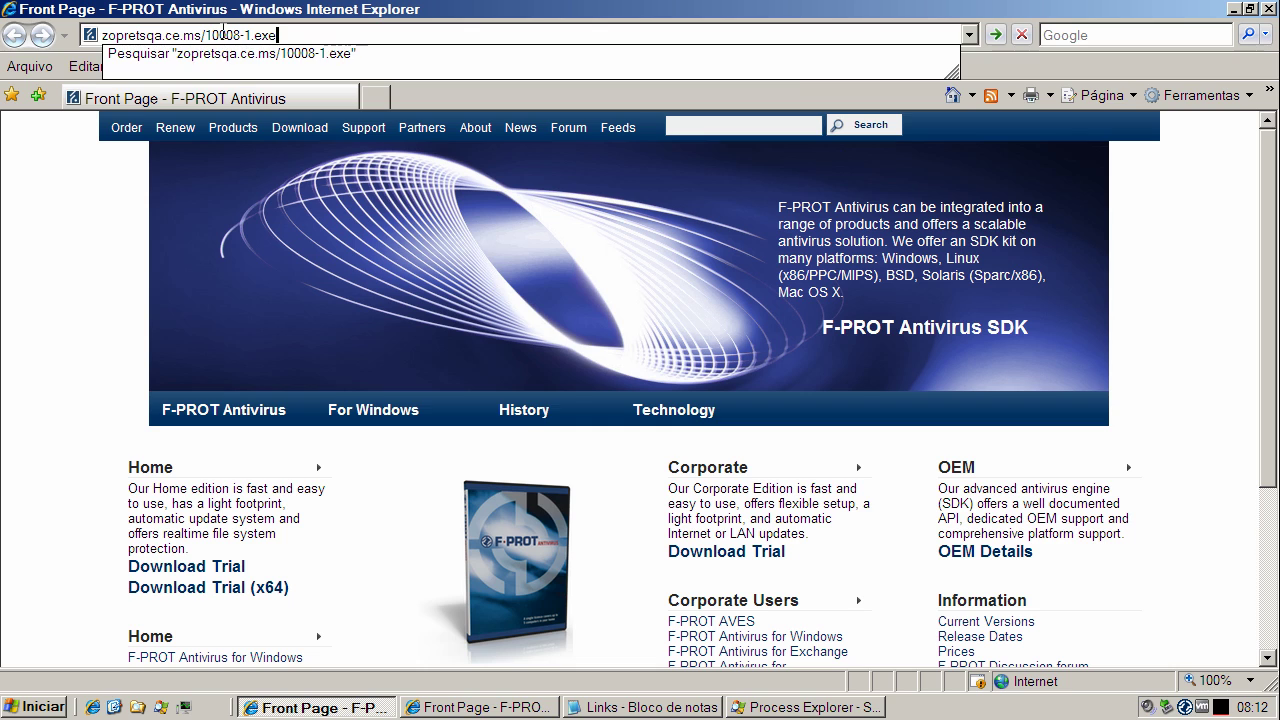
pyautogui.press('Return')
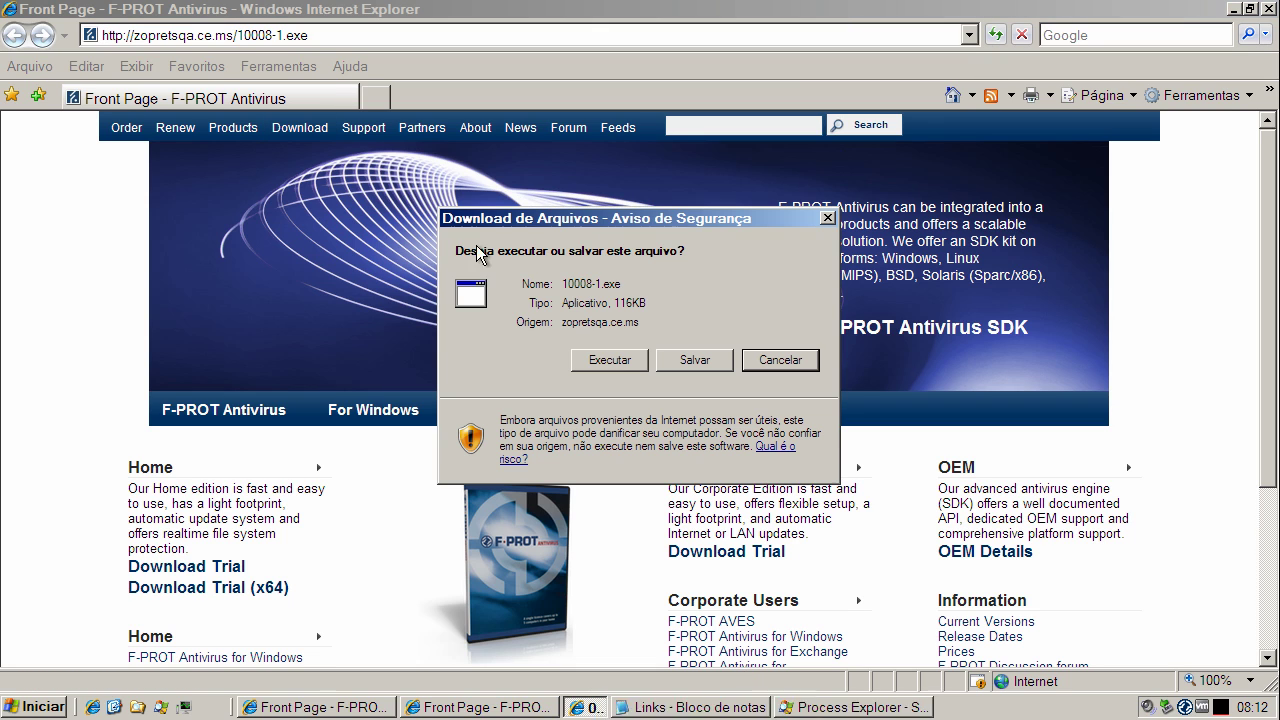
pyautogui.click(595, 358)
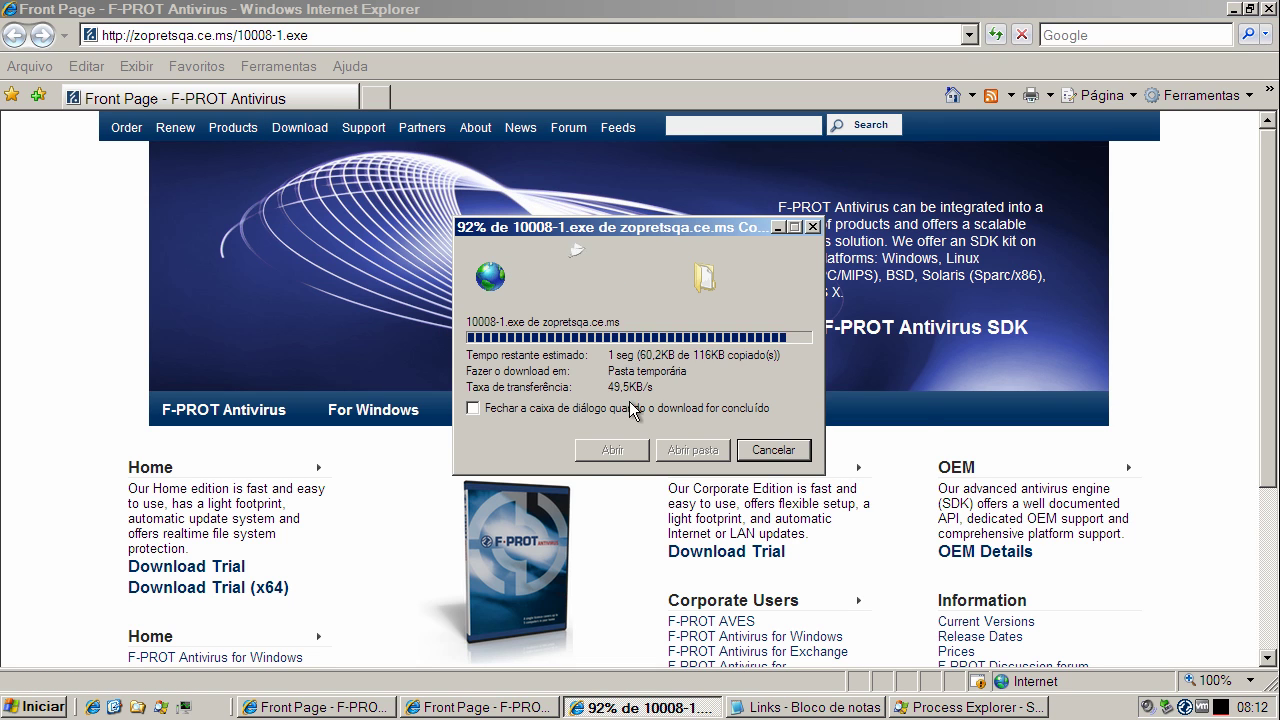
pyautogui.click(790, 387)
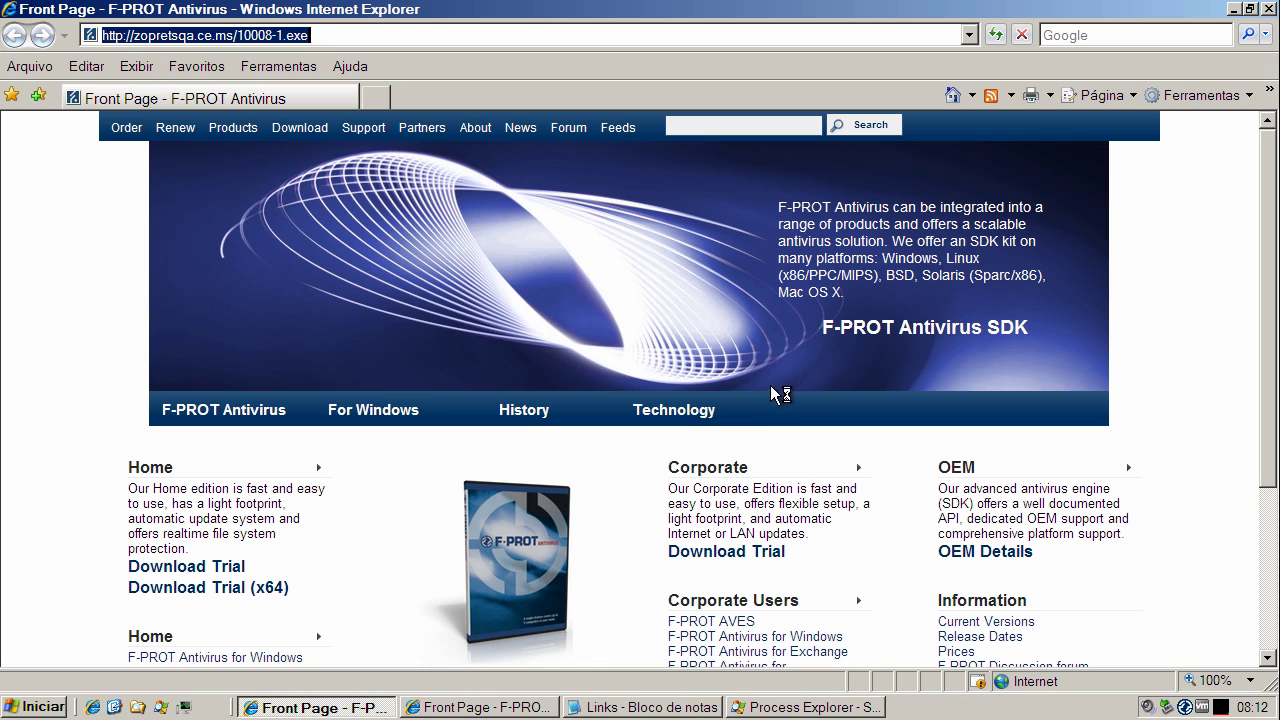
# - Switch to Process Explorer, examine the running processes including the info1[1].exe entry, and minimize the window
pyautogui.click(805, 707)
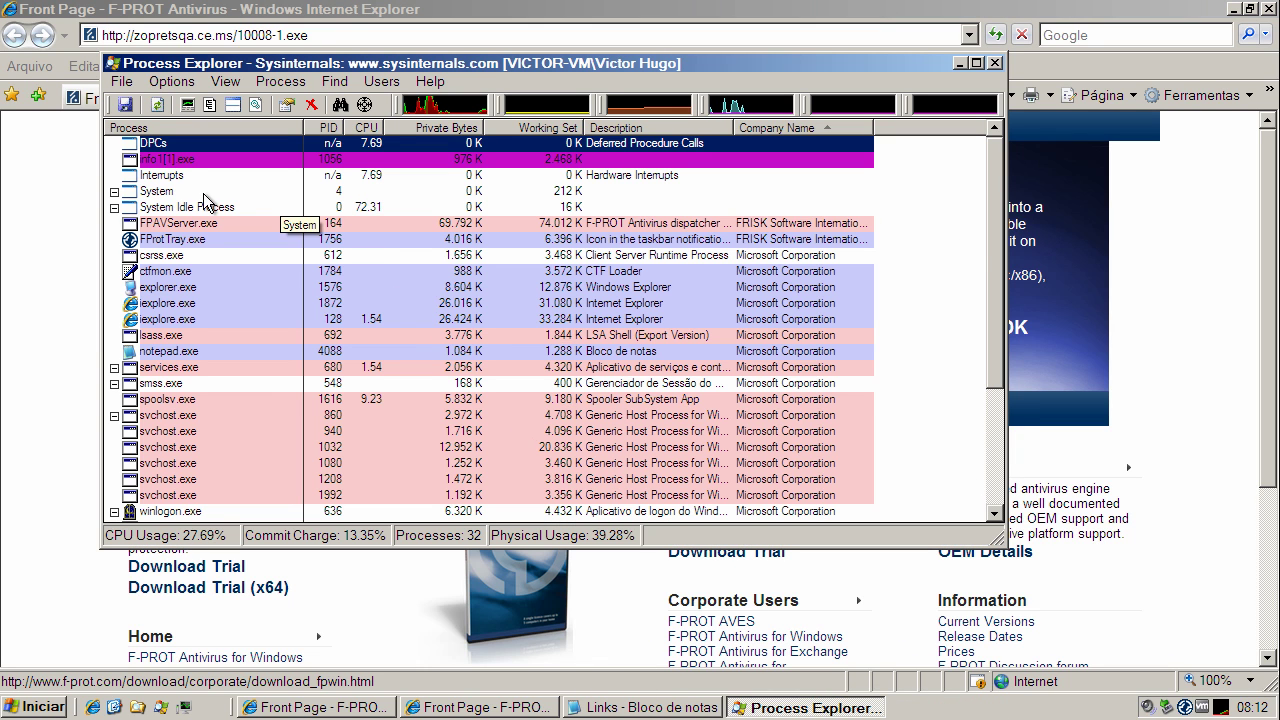
pyautogui.click(182, 161)
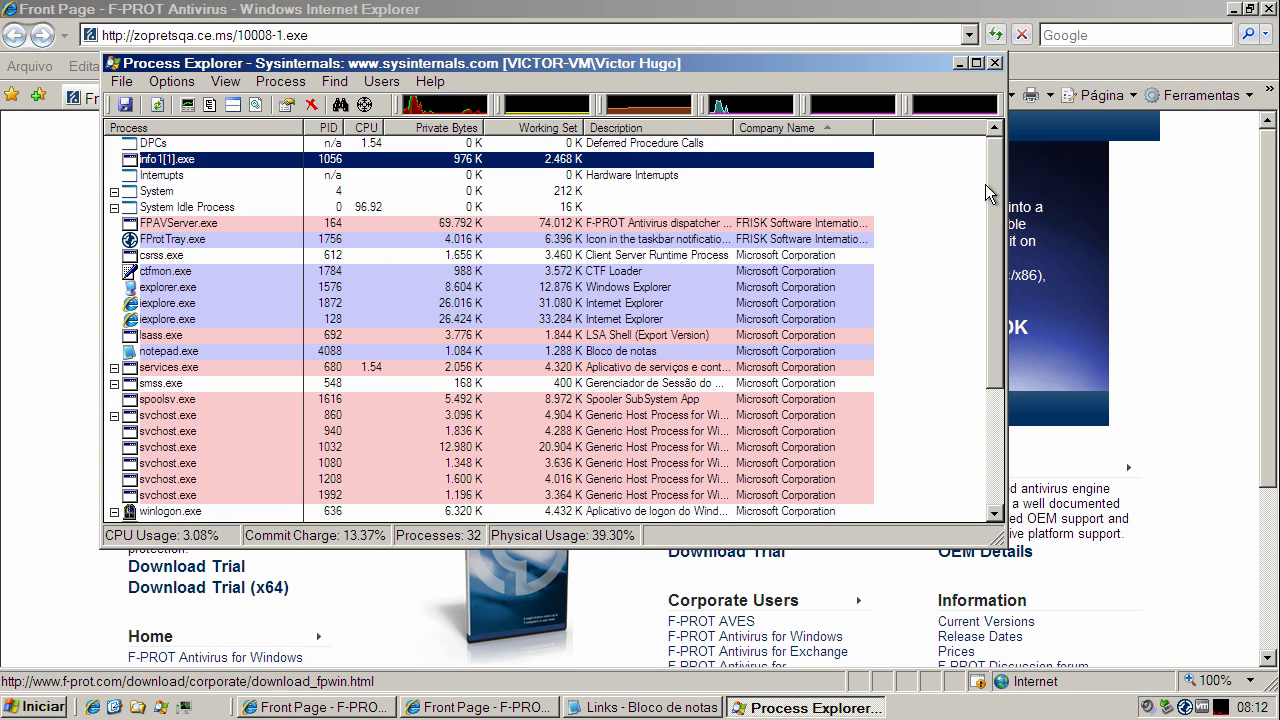
pyautogui.scroll(-3, 990, 190)
pyautogui.scroll(1, 1008, 200)
pyautogui.scroll(2, 1008, 200)
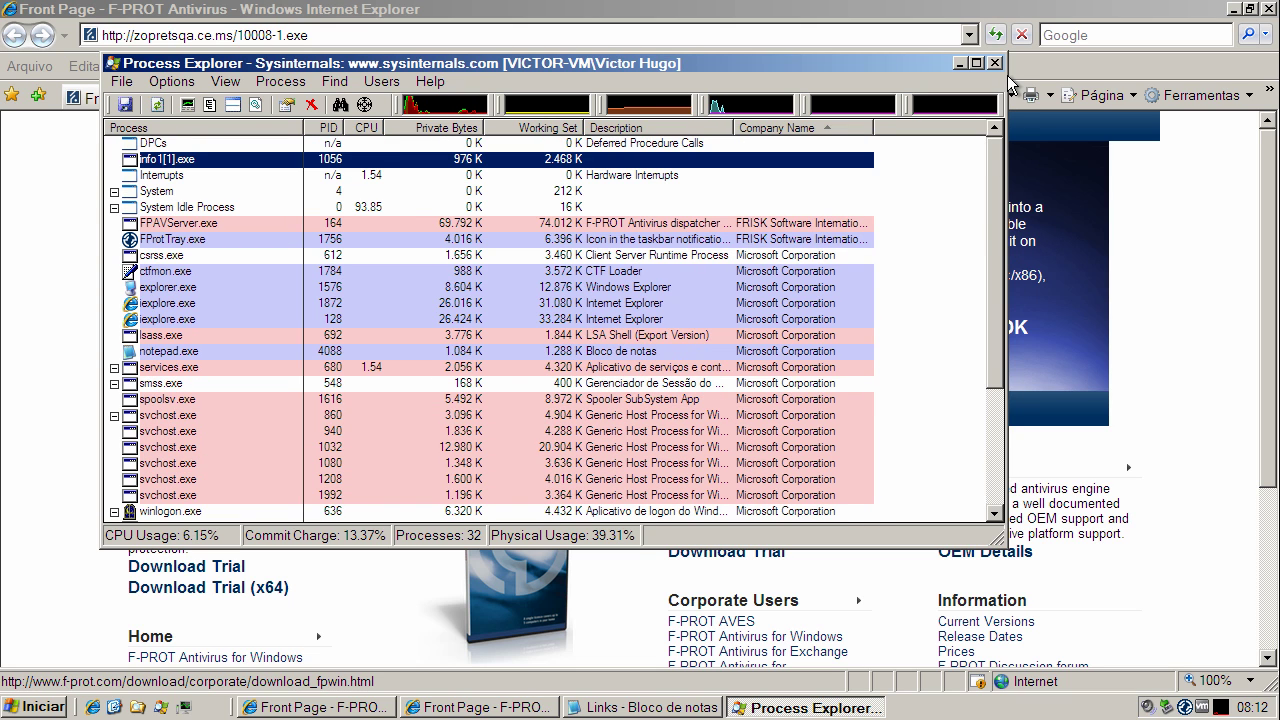
pyautogui.click(955, 63)
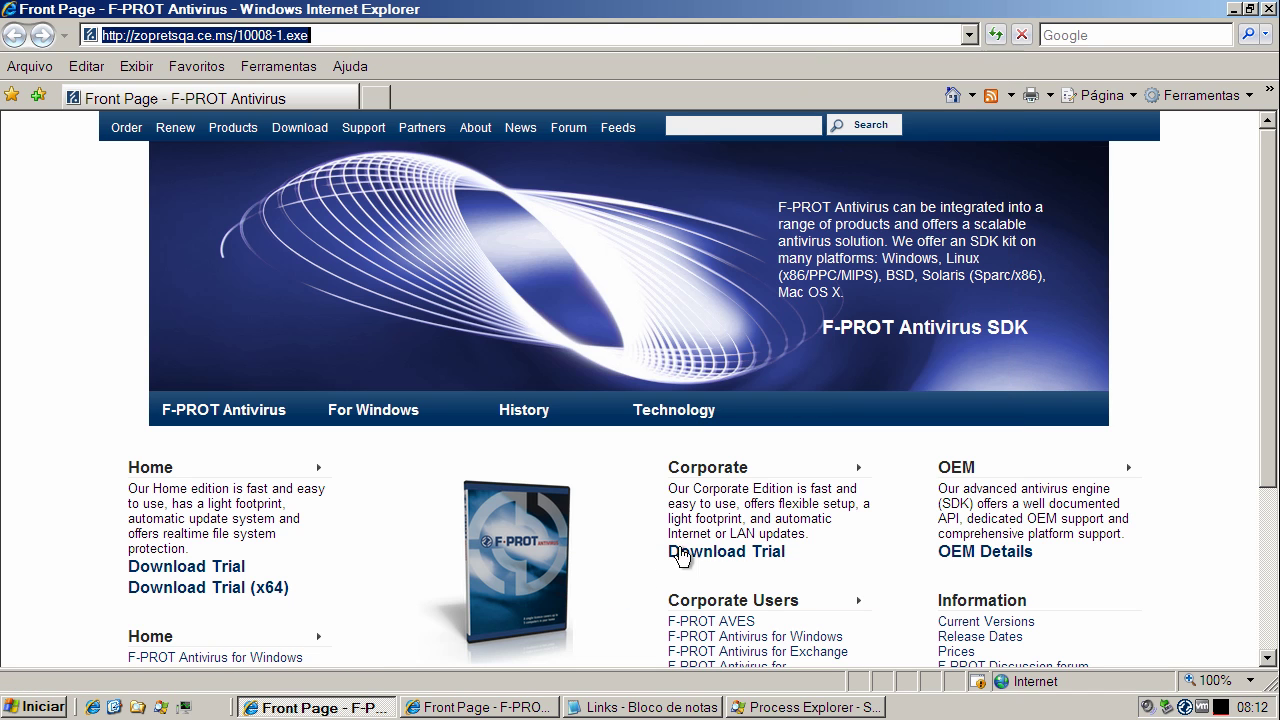
# - Copy the rupokerclub.com/loading.php?spl=mdac link from the Links text file and enter it as the browser address
pyautogui.click(620, 704)
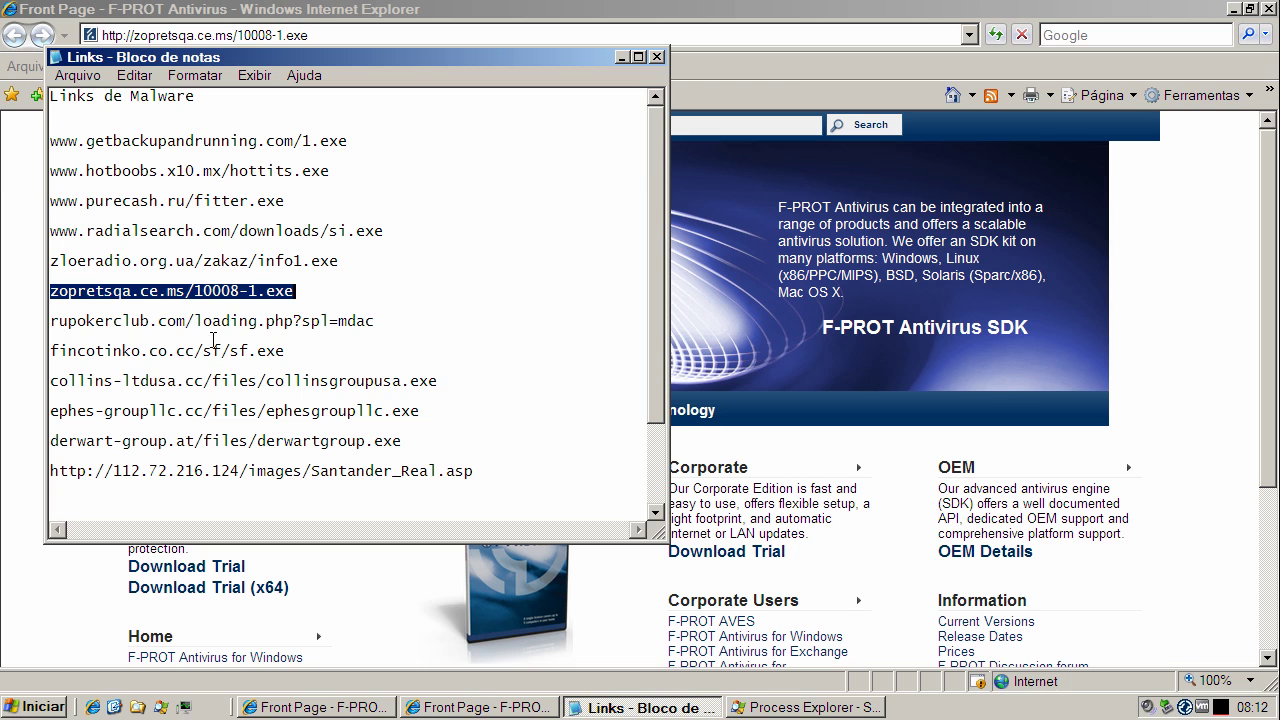
pyautogui.doubleClick(213, 318)
pyautogui.rightClick(213, 318)
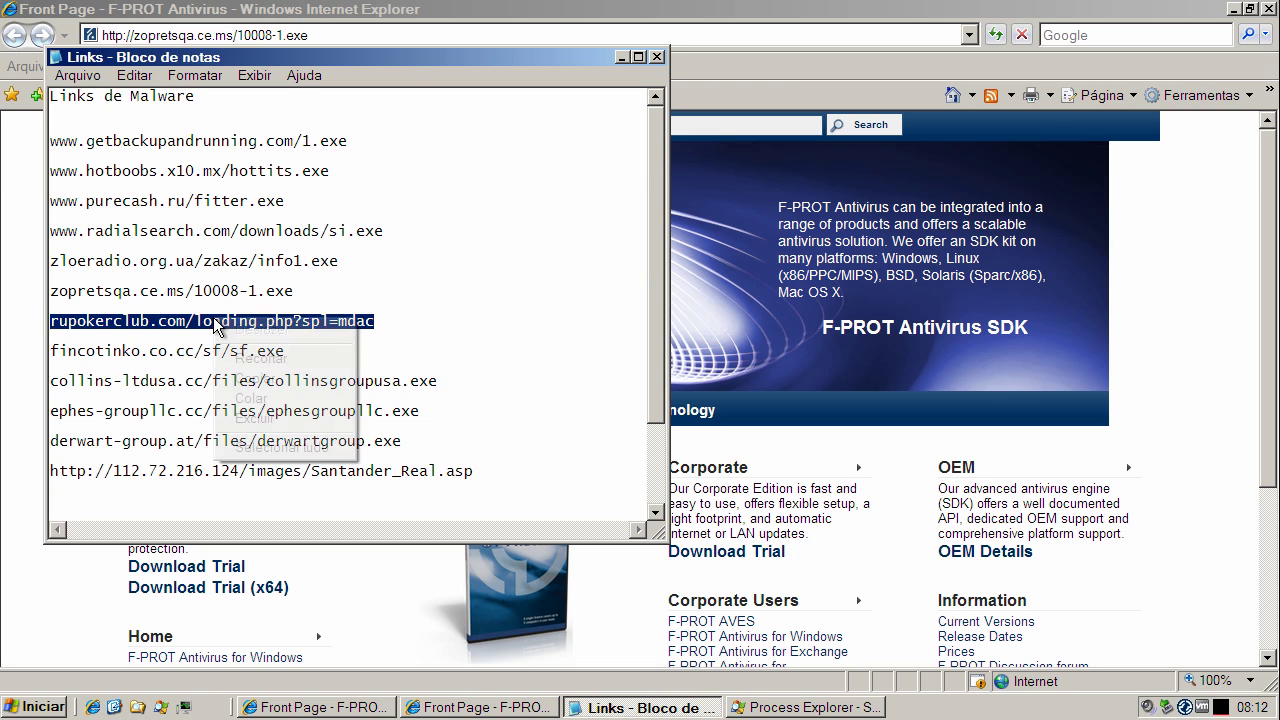
pyautogui.click(262, 379)
pyautogui.click(242, 35)
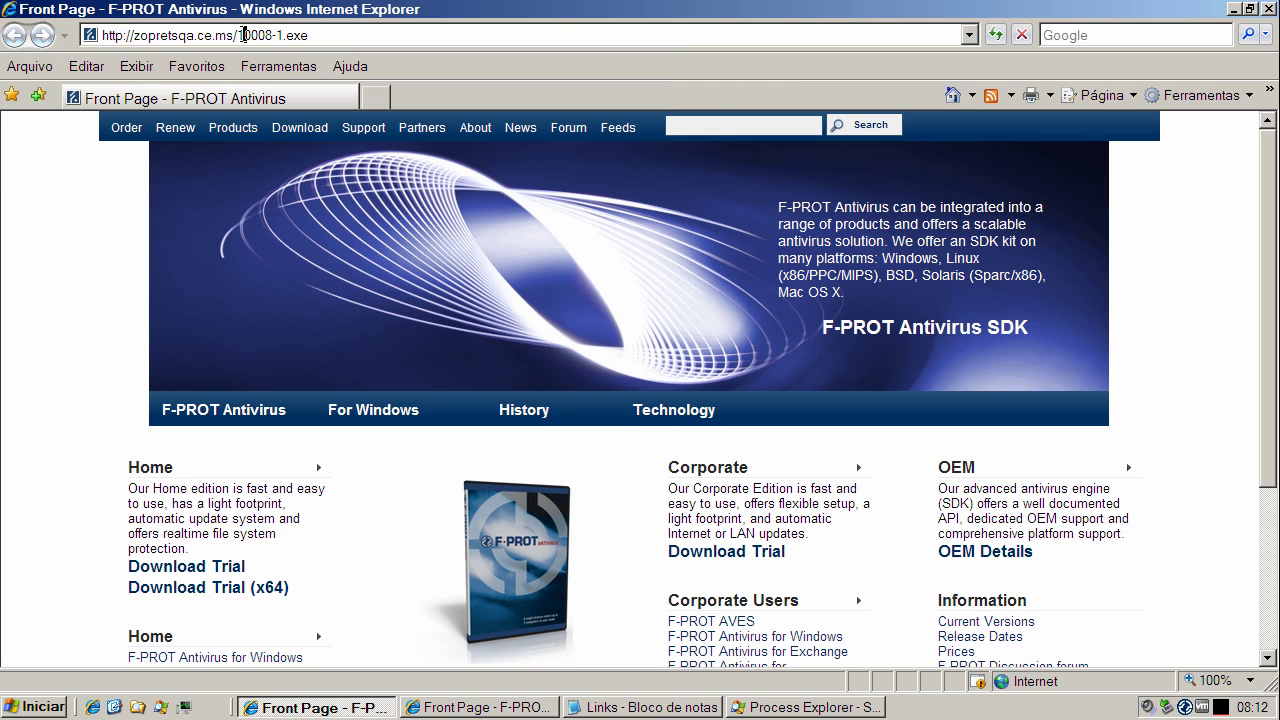
pyautogui.hotkey('ctrl', 'v')
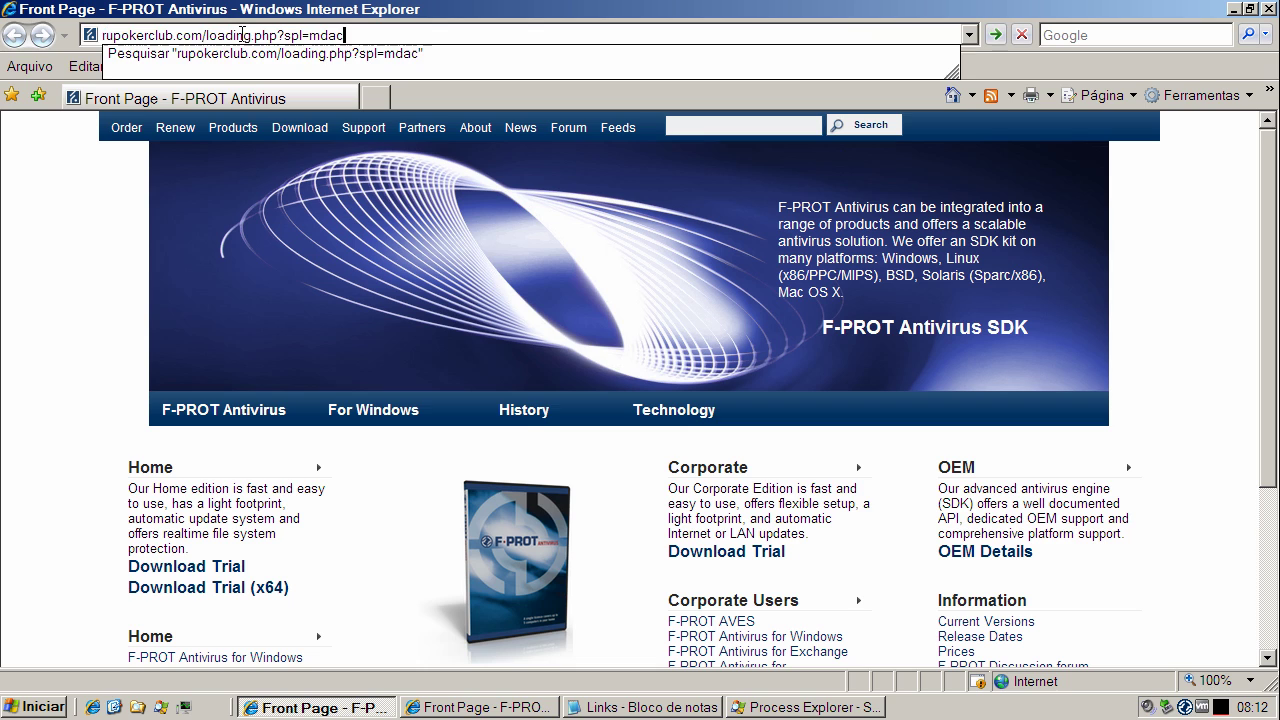
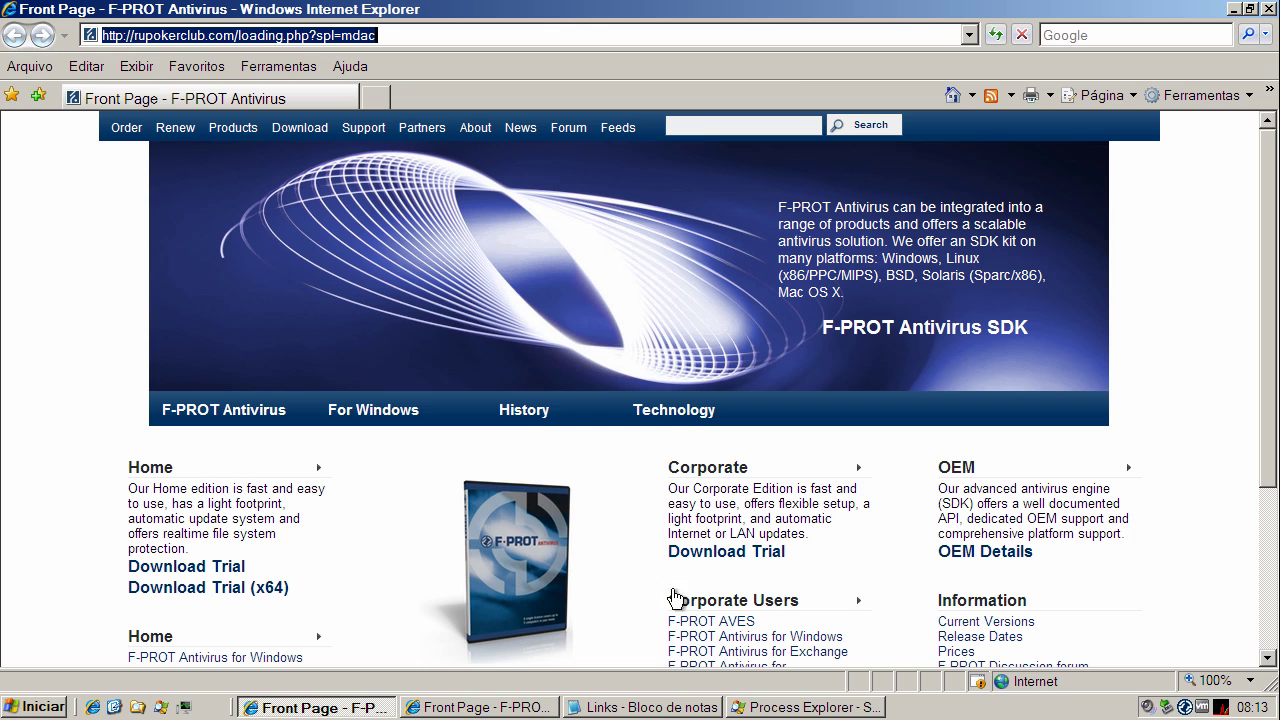
# - Copy the fincotinko.co.cc/sf/sf.exe link from the Links text file and load it in the browser
pyautogui.click(680, 708)
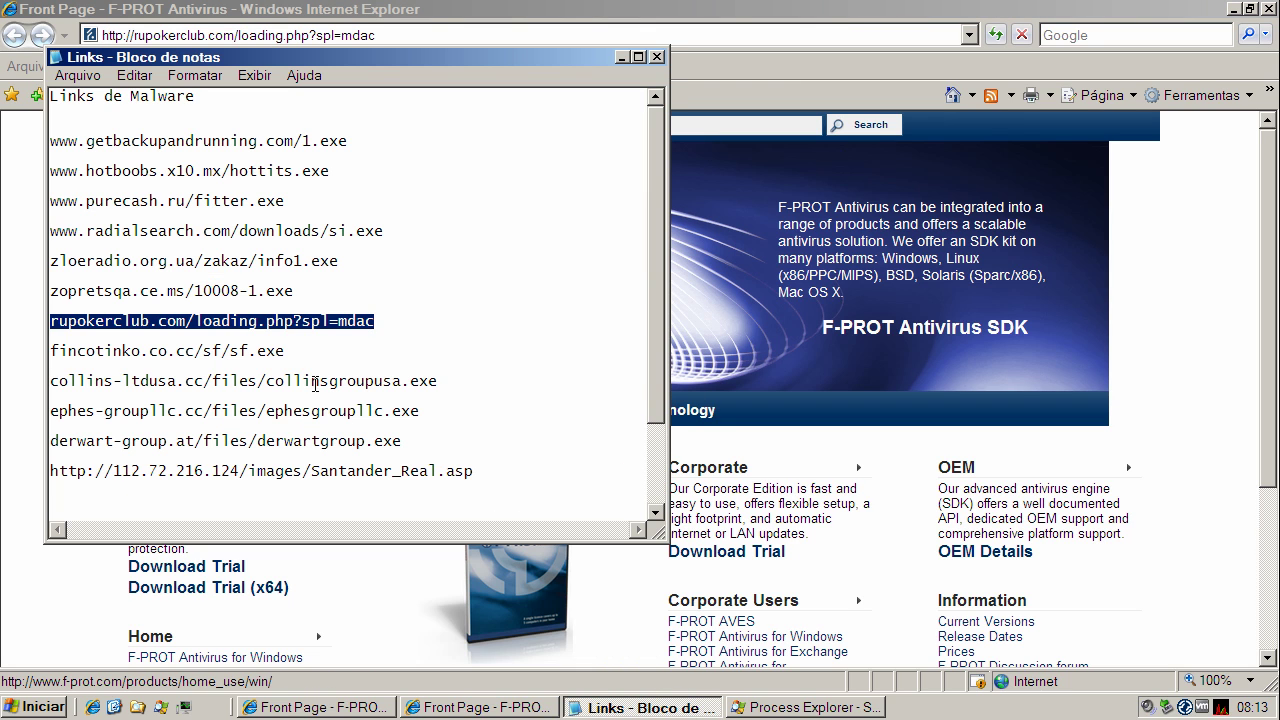
pyautogui.doubleClick(272, 352)
pyautogui.rightClick(271, 359)
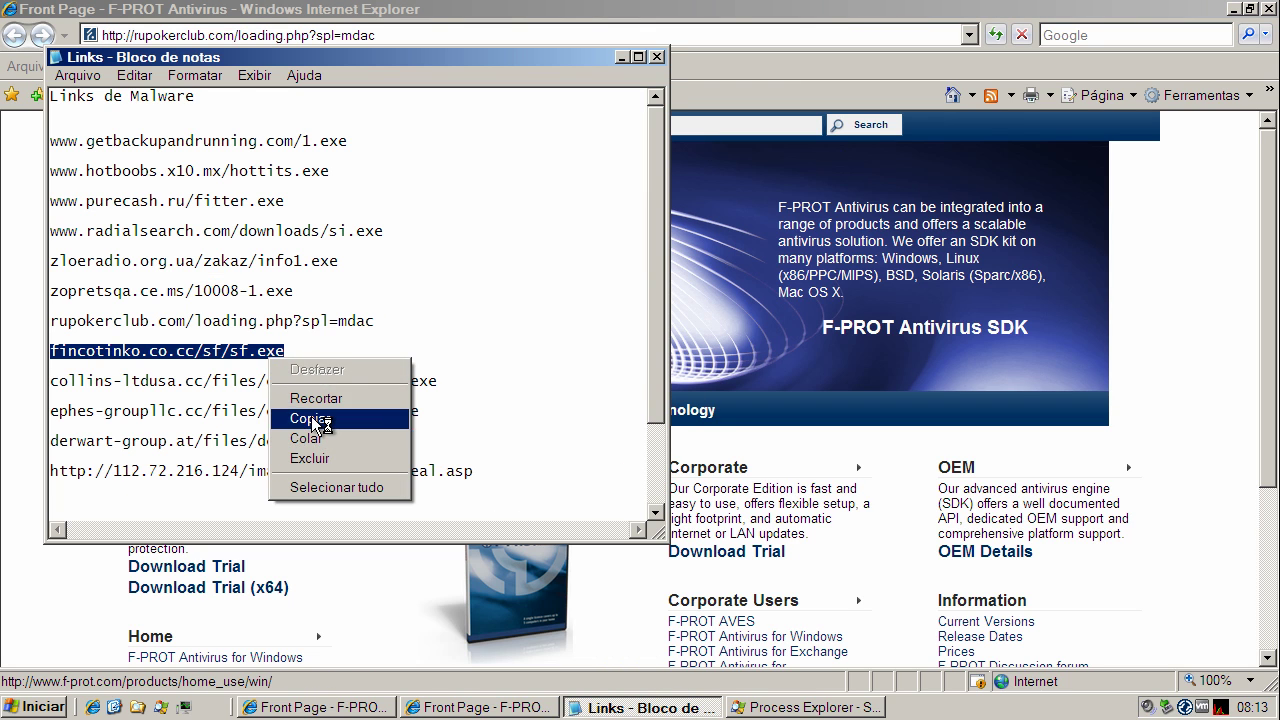
pyautogui.click(306, 418)
pyautogui.click(234, 40)
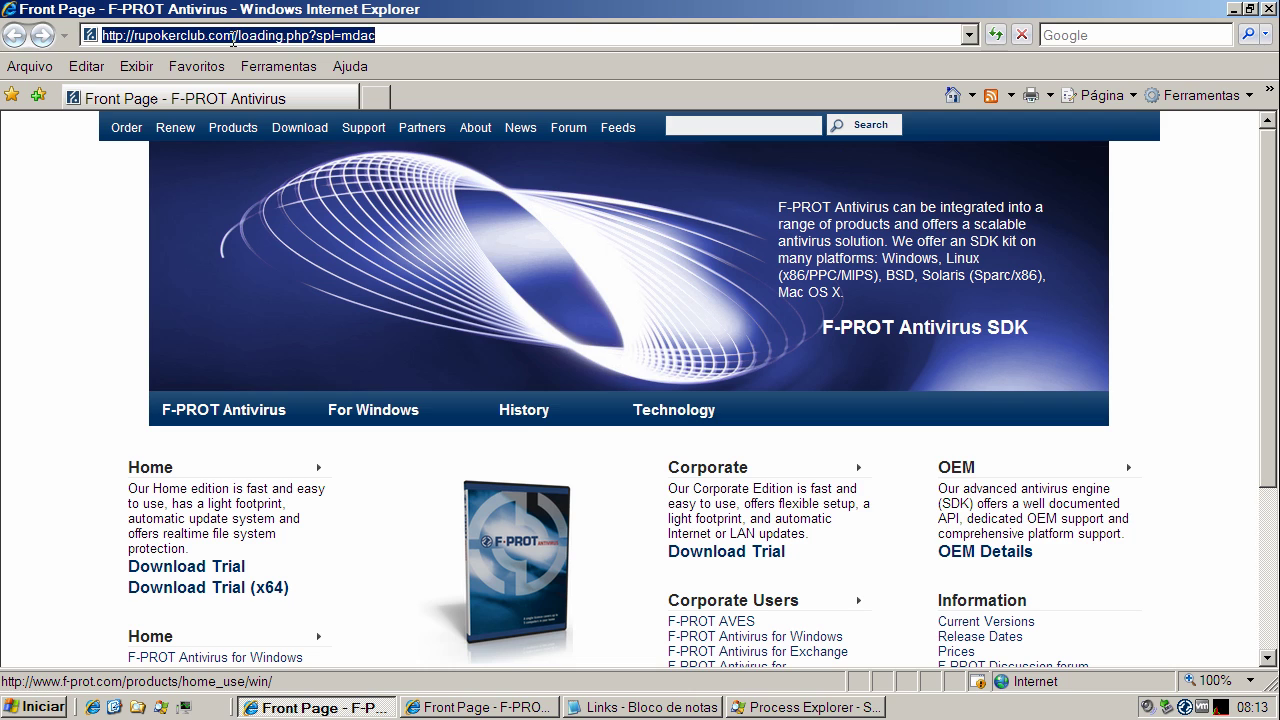
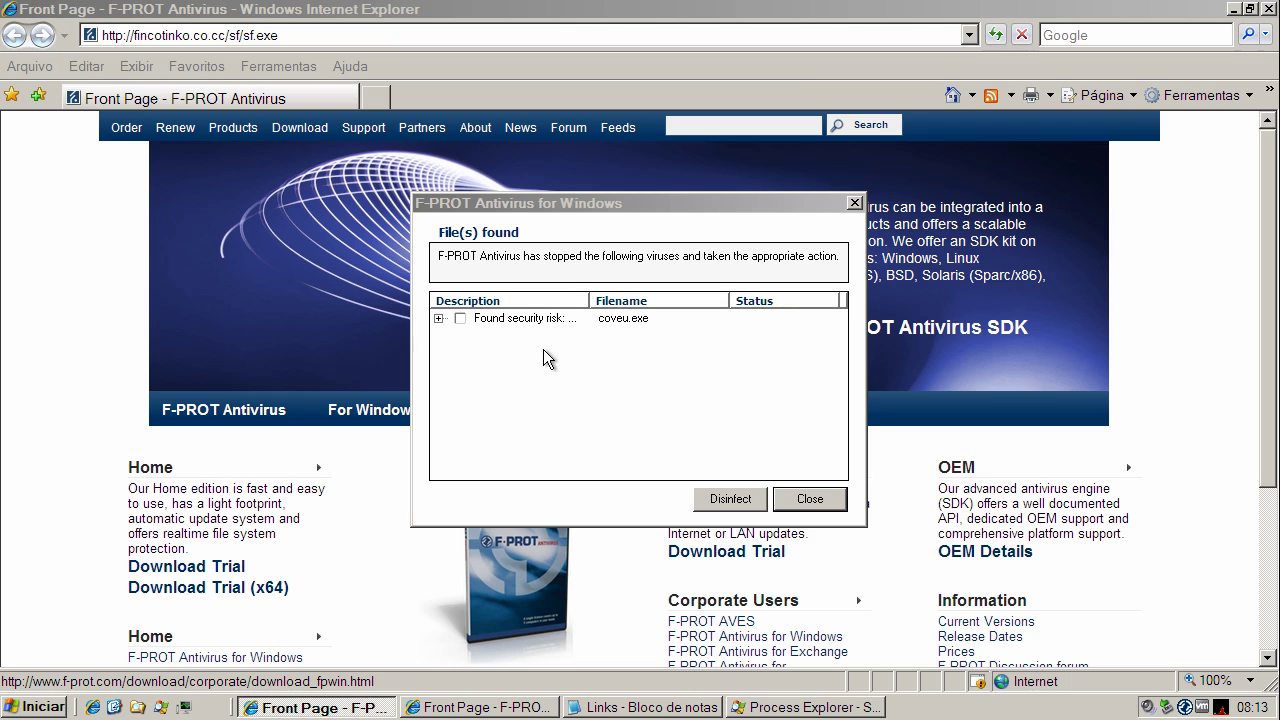
# - Mark the coveu.exe entry in the F-PROT alert, disinfect it, check its status and close the alert
pyautogui.click(459, 318)
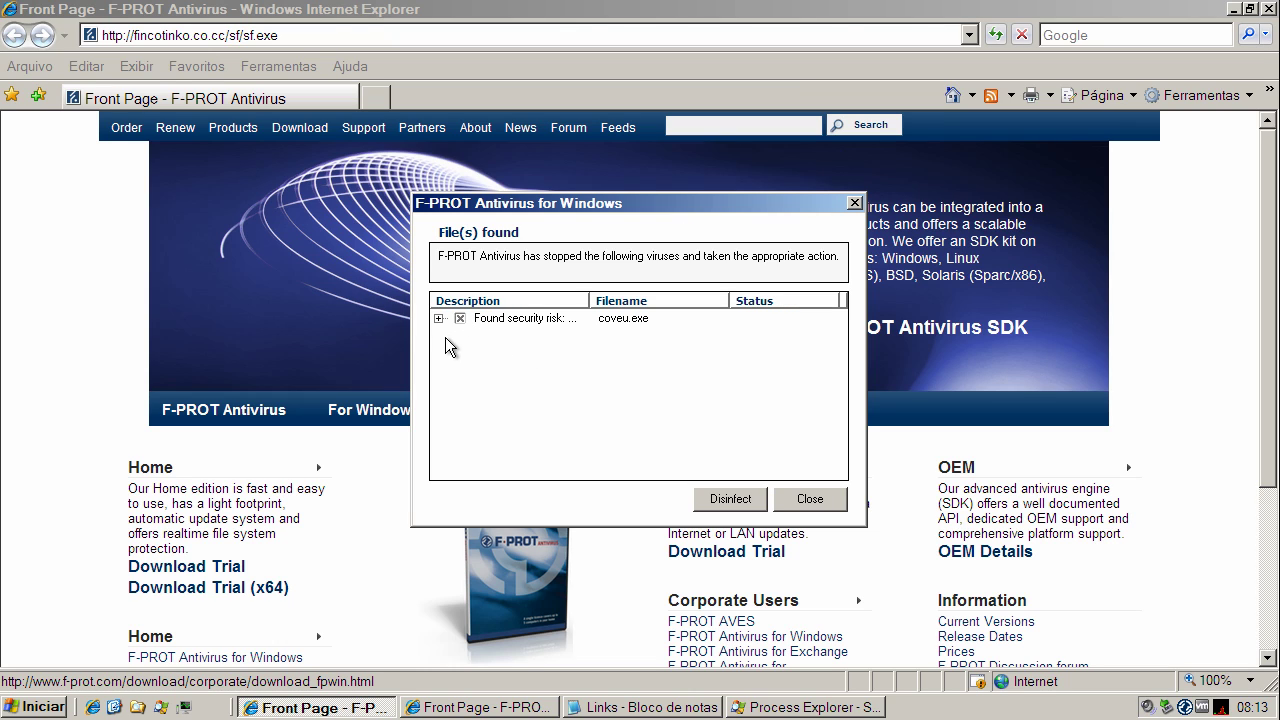
pyautogui.click(742, 499)
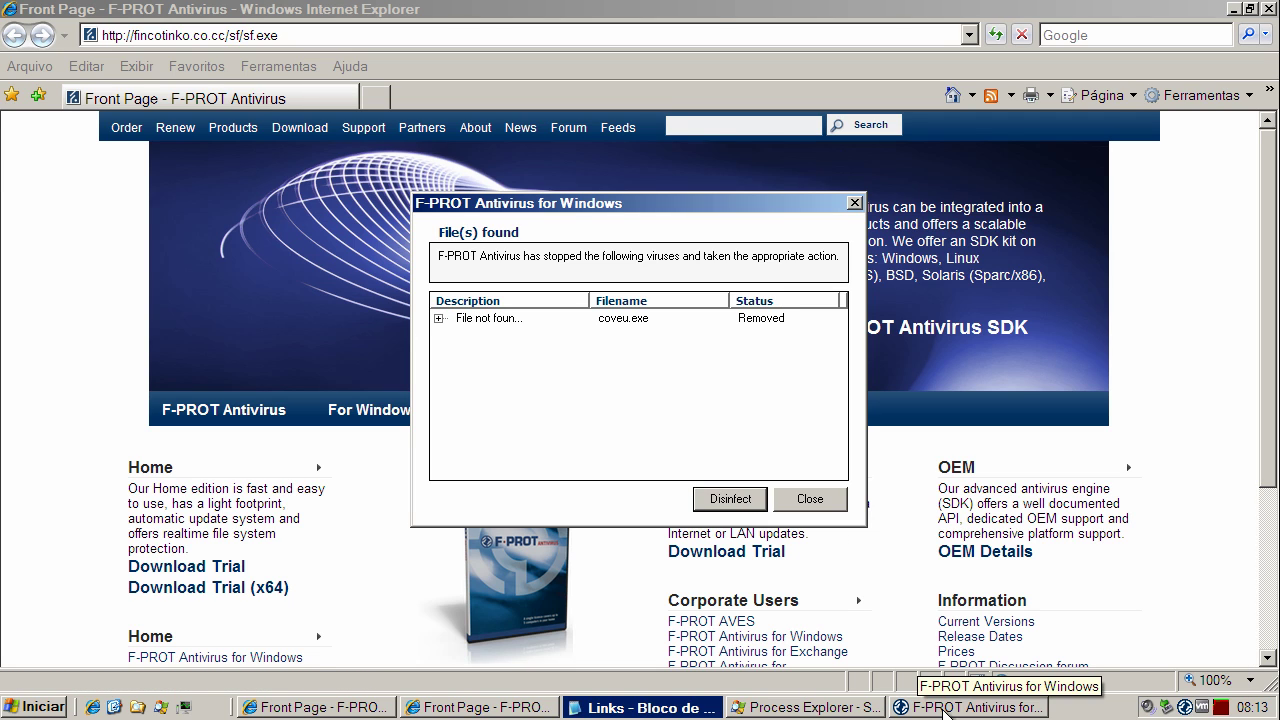
pyautogui.click(650, 707)
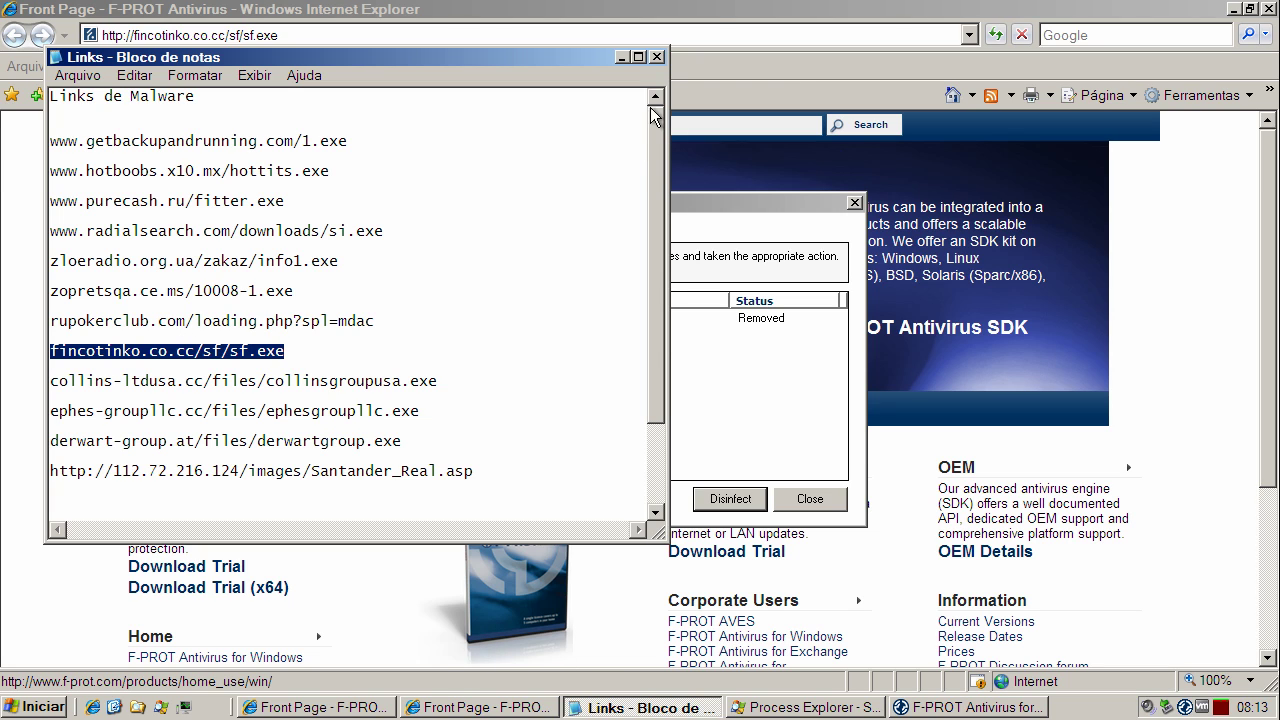
pyautogui.click(623, 57)
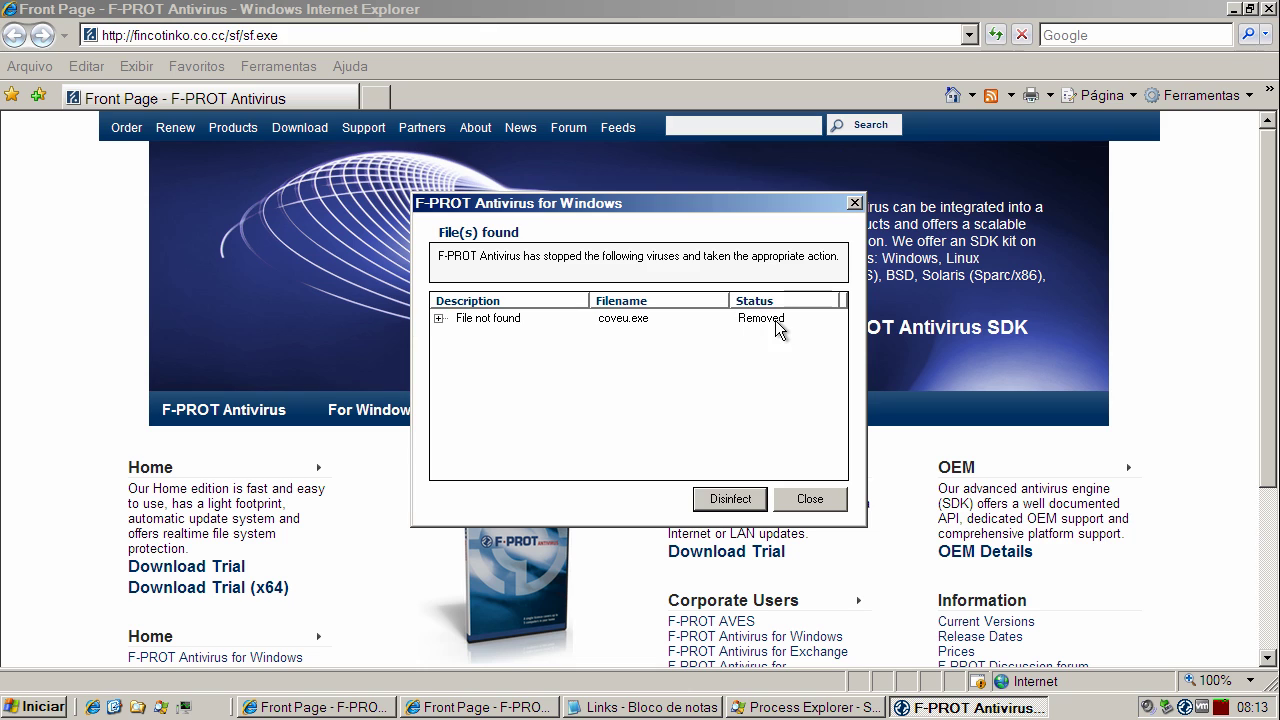
pyautogui.click(830, 498)
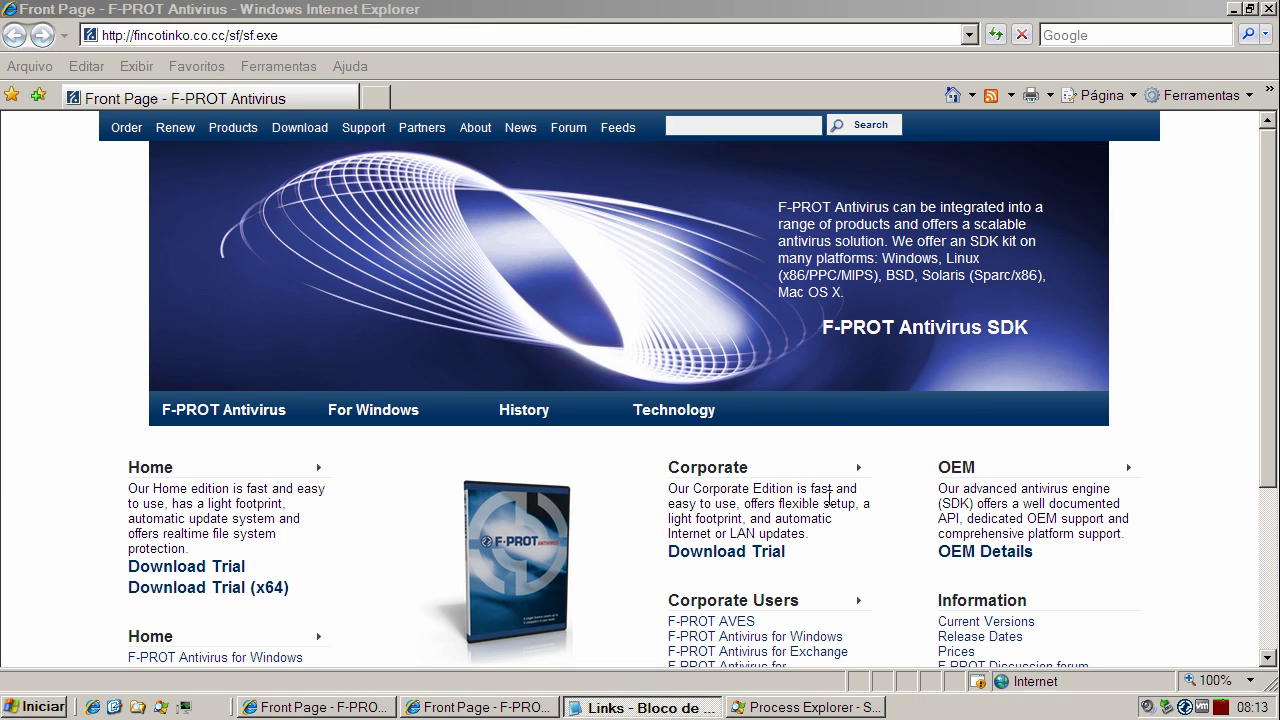
# - Copy the collins-ltdusa.cc/files/collinsgroupusa.exe link from the Links text file
pyautogui.click(645, 708)
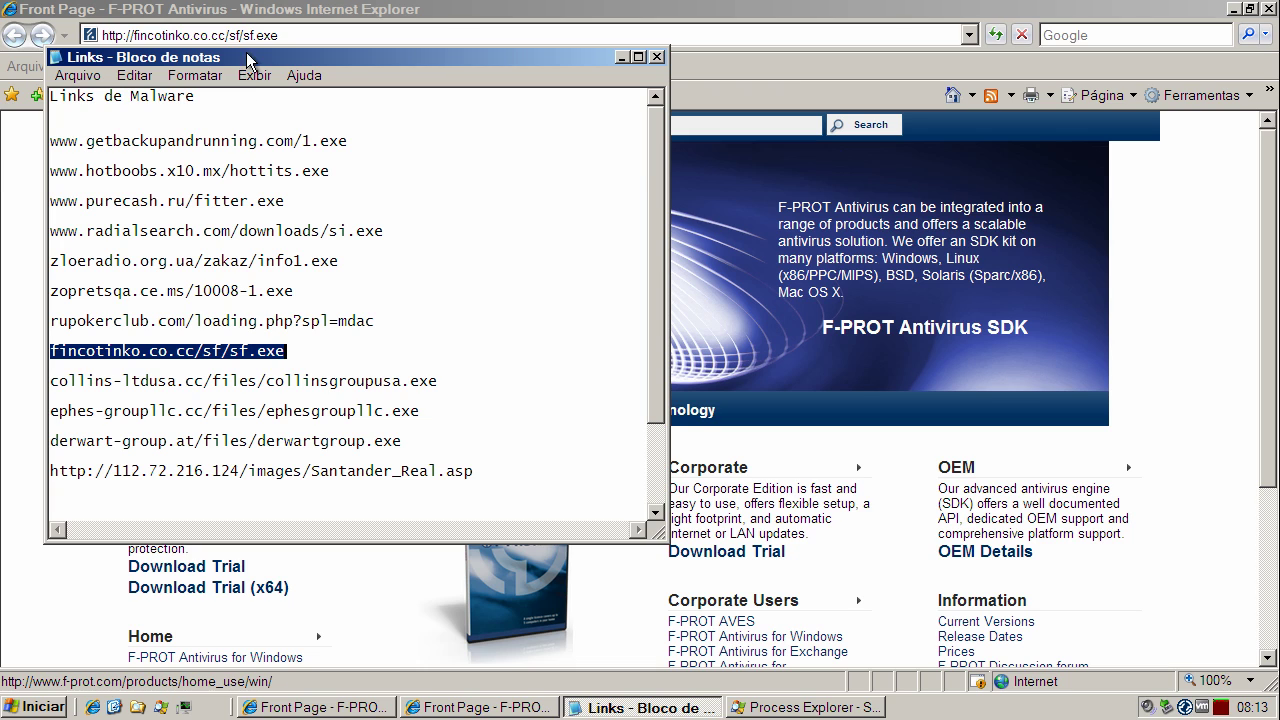
pyautogui.click(250, 380)
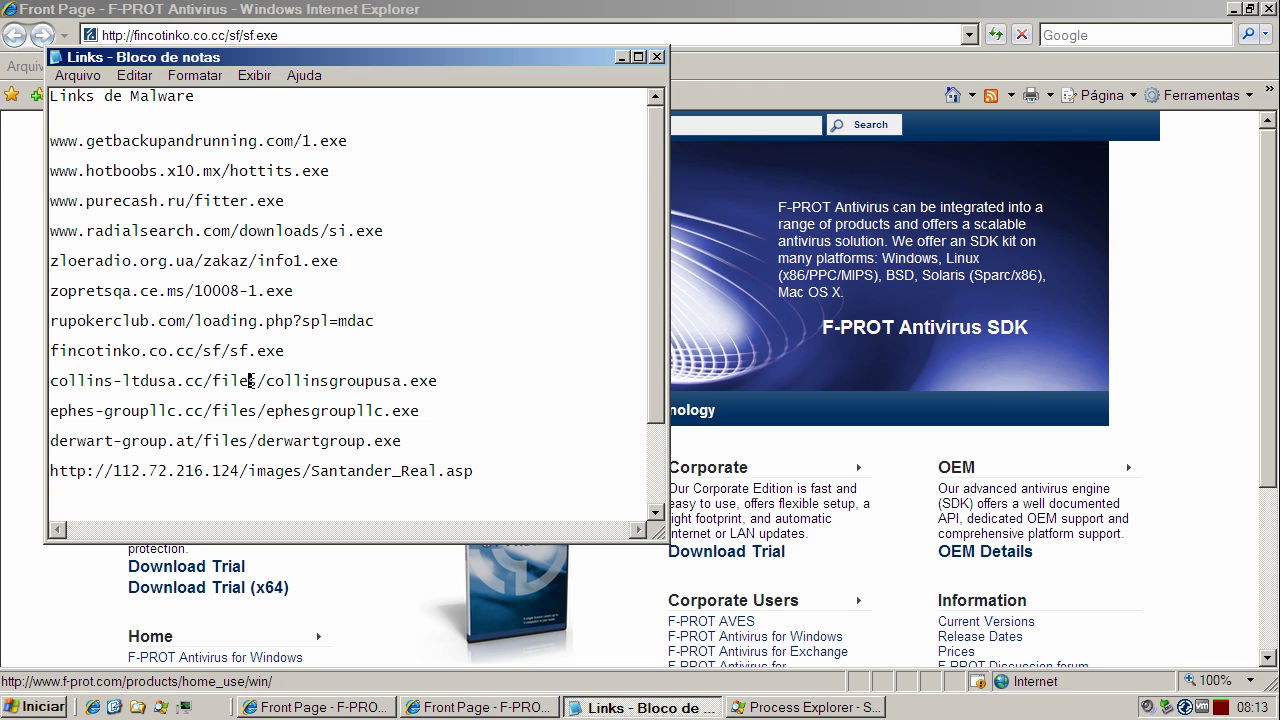
pyautogui.press('Home')
pyautogui.hotkey('shift', 'End')
pyautogui.rightClick(252, 382)
pyautogui.click(276, 443)
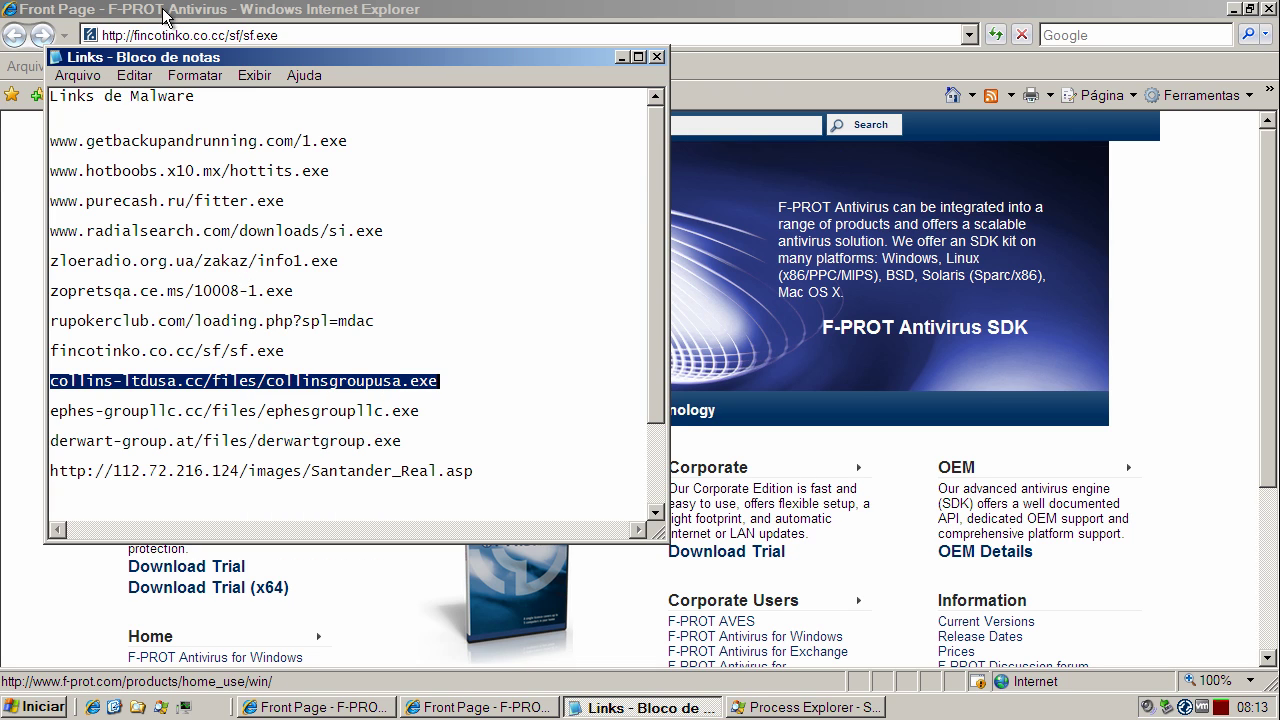
# - Replace the browser address with the copied collinsgroupusa.exe link and load it
pyautogui.click(190, 36)
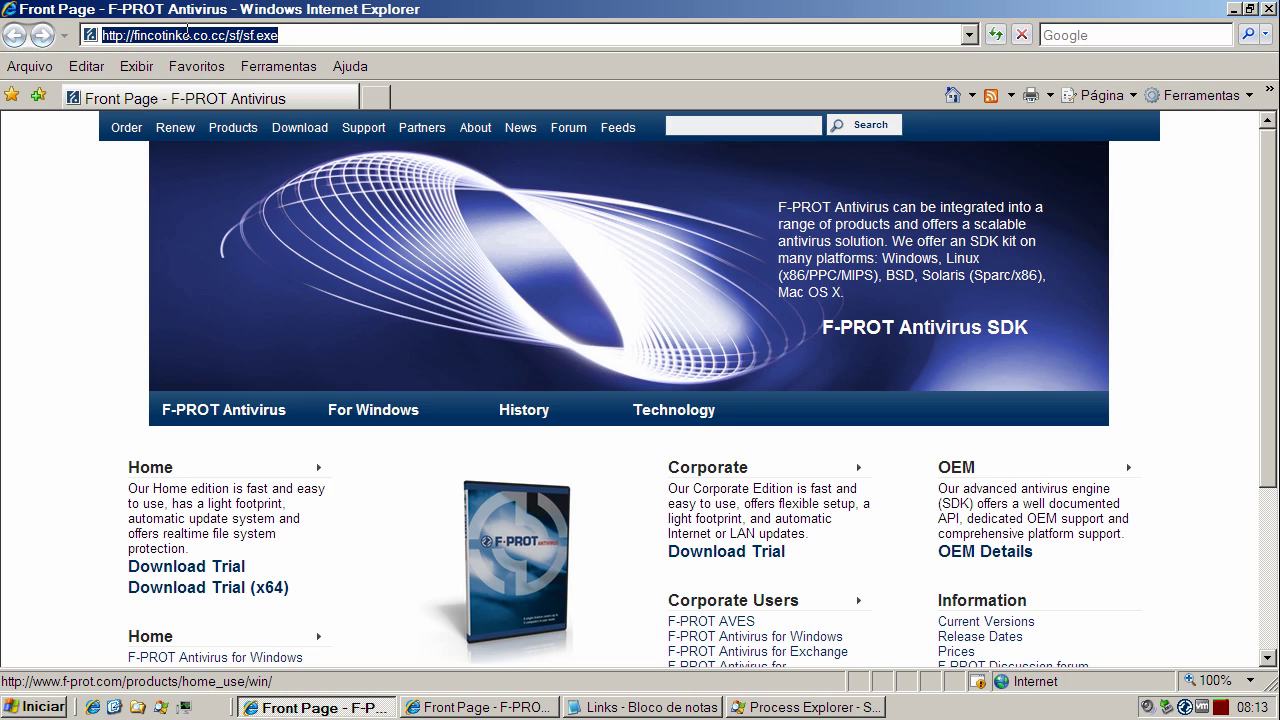
pyautogui.hotkey('ctrl', 'v')
pyautogui.click(350, 35)
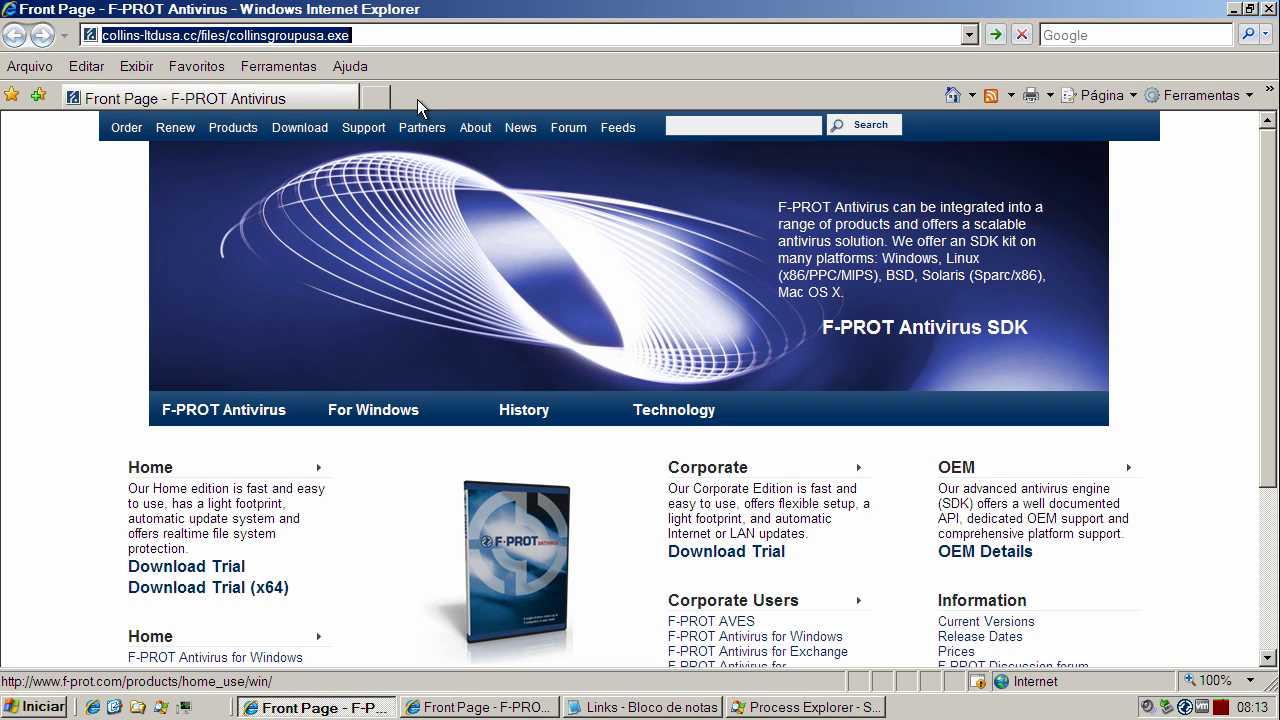
pyautogui.click(394, 35)
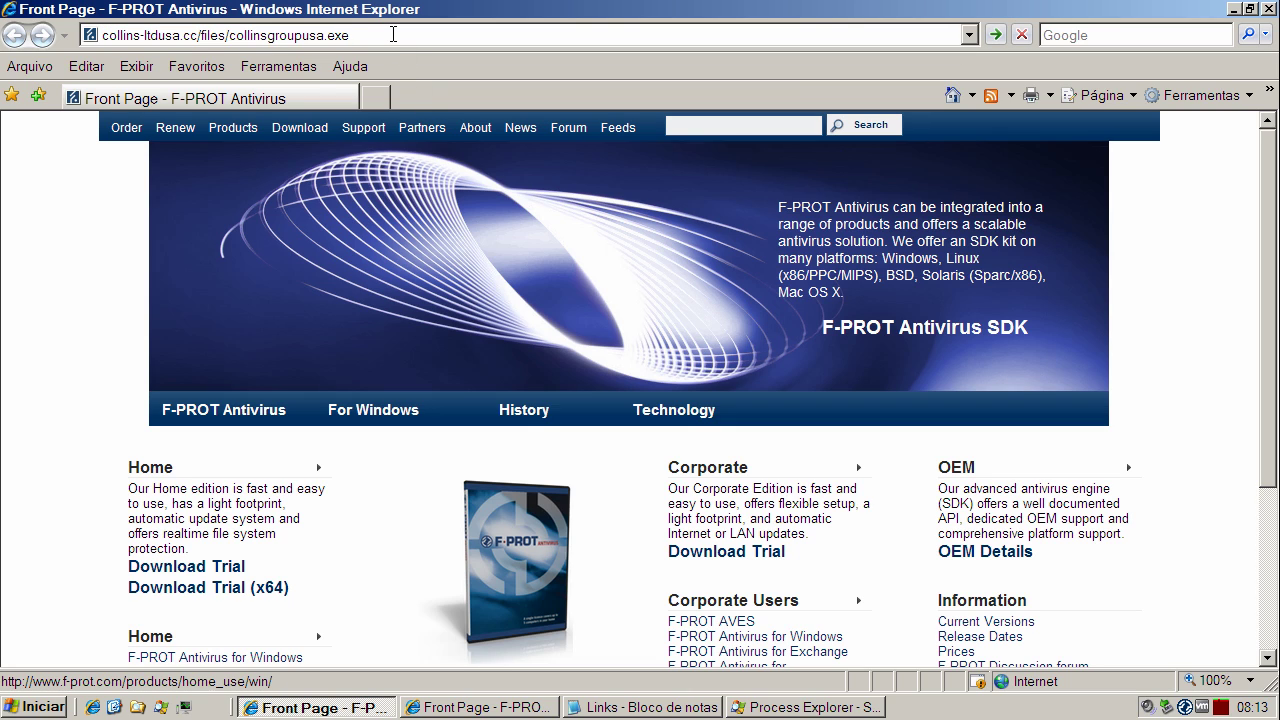
pyautogui.tripleClick(393, 35)
pyautogui.press('Return')
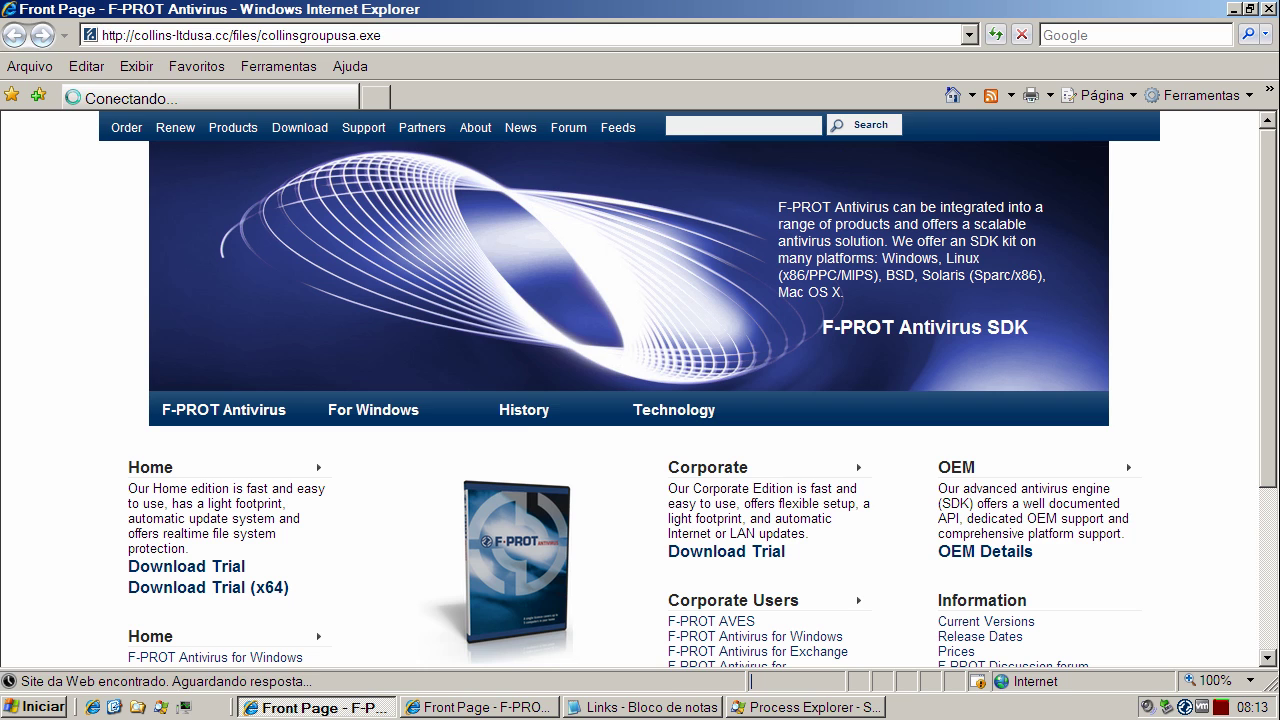
# - Run the downloaded collinsgroupusa.exe despite the security warnings and close its TestingProg window
pyautogui.click(634, 360)
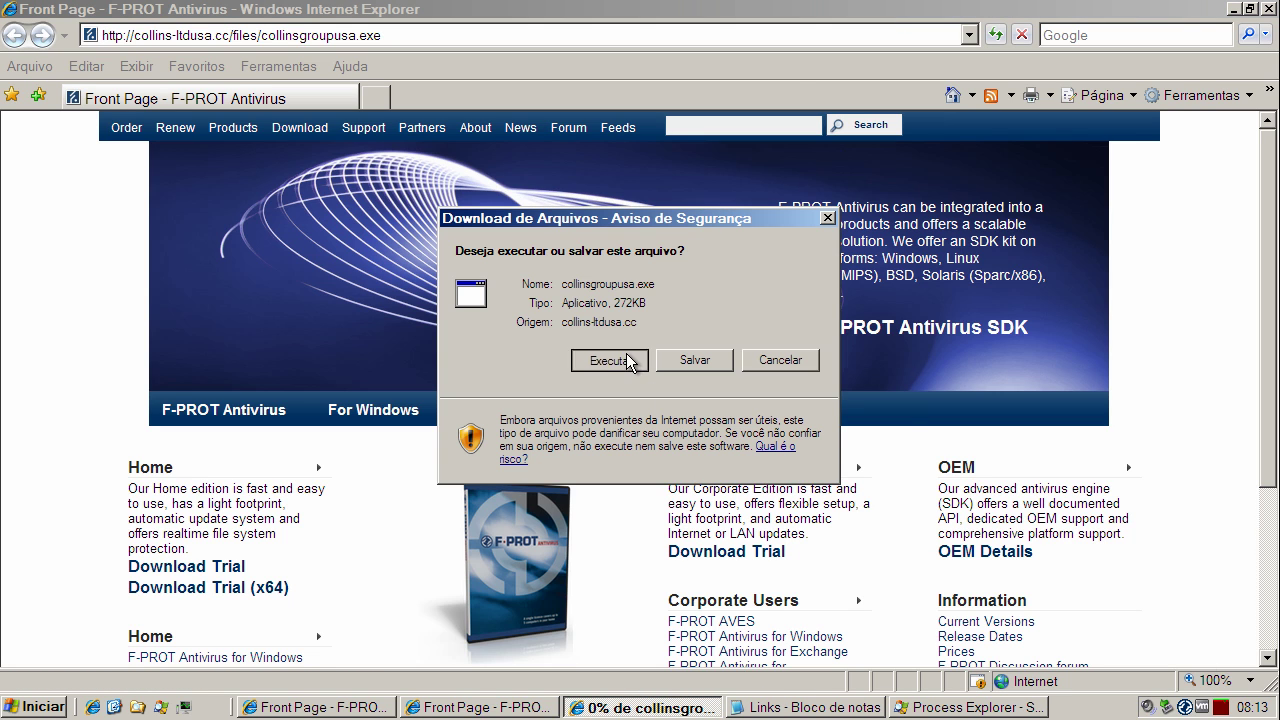
pyautogui.click(737, 357)
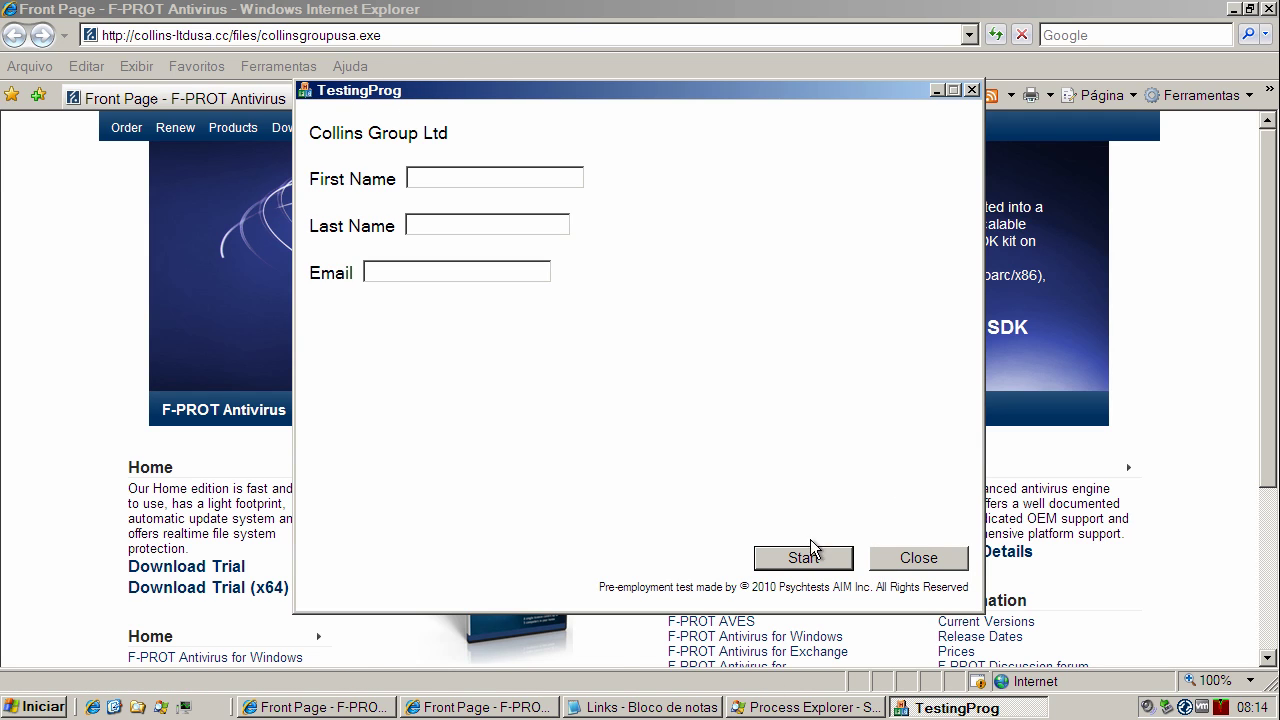
pyautogui.click(916, 560)
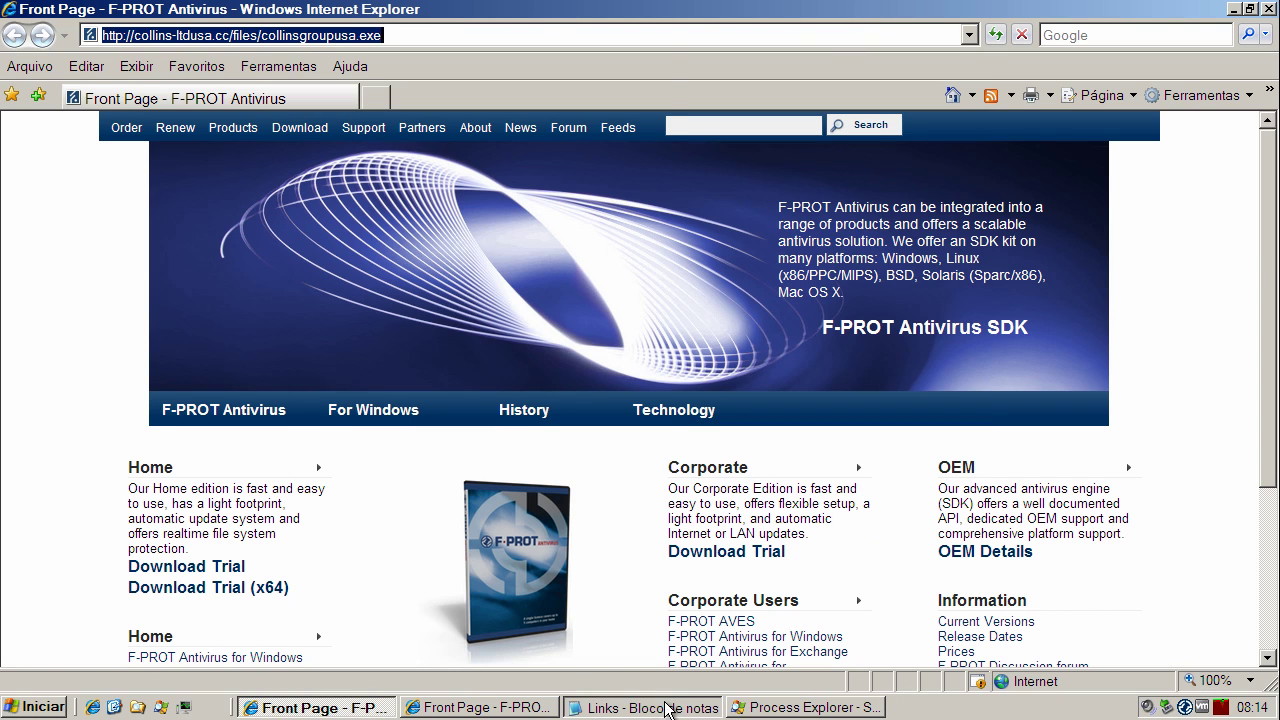
# - Copy the ephes-groupllc.cc/files/ephesgroupllc.exe link from the Links text file and load it in the browser
pyautogui.click(665, 707)
pyautogui.tripleClick(230, 412)
pyautogui.rightClick(230, 414)
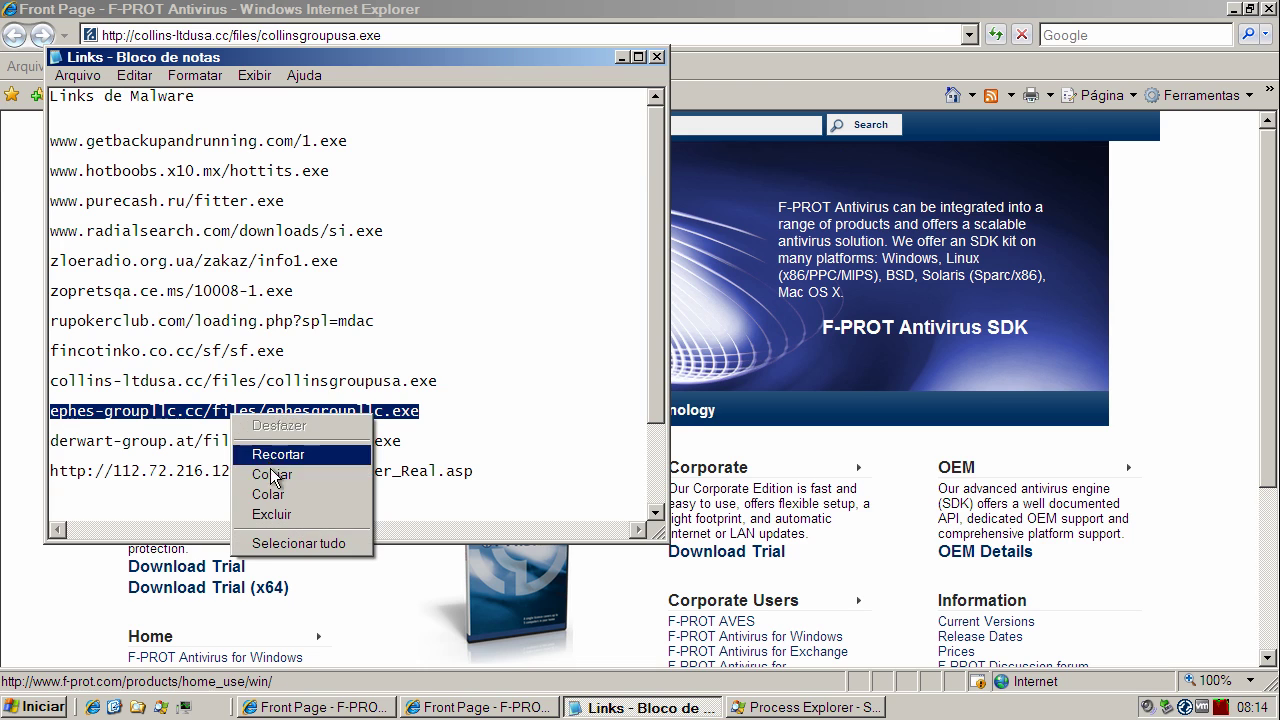
pyautogui.click(300, 474)
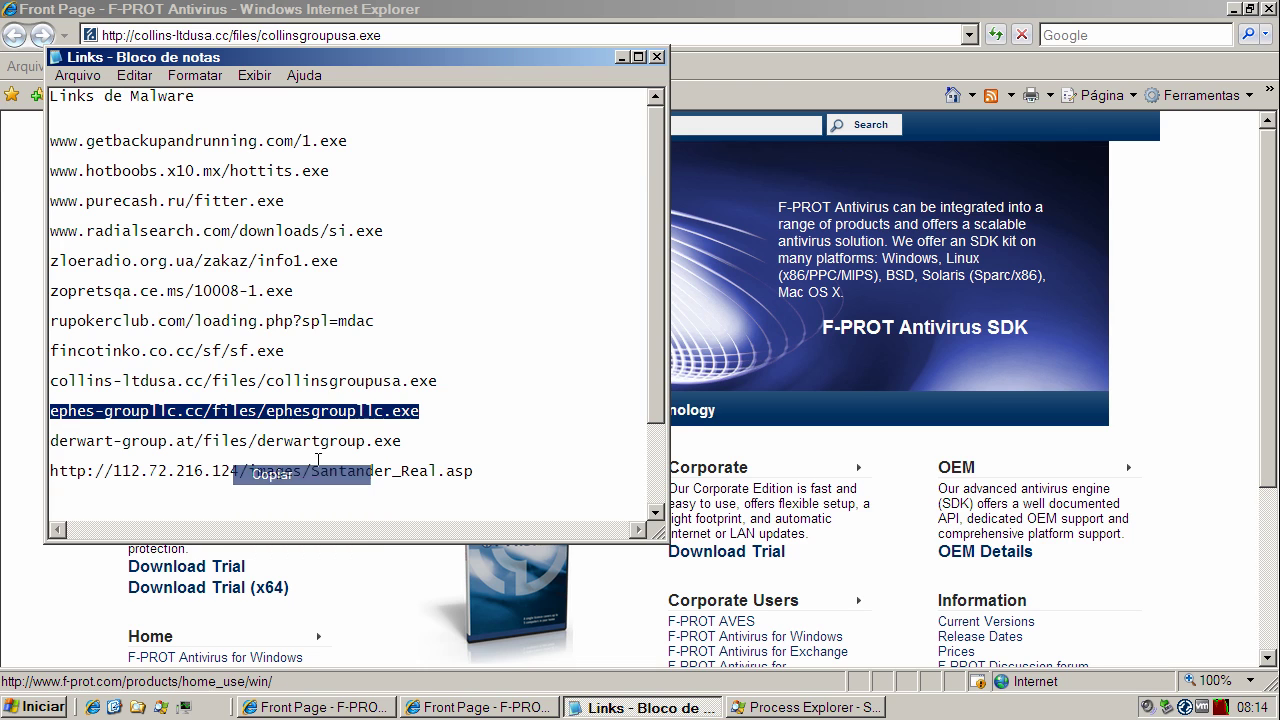
pyautogui.click(621, 57)
pyautogui.click(564, 42)
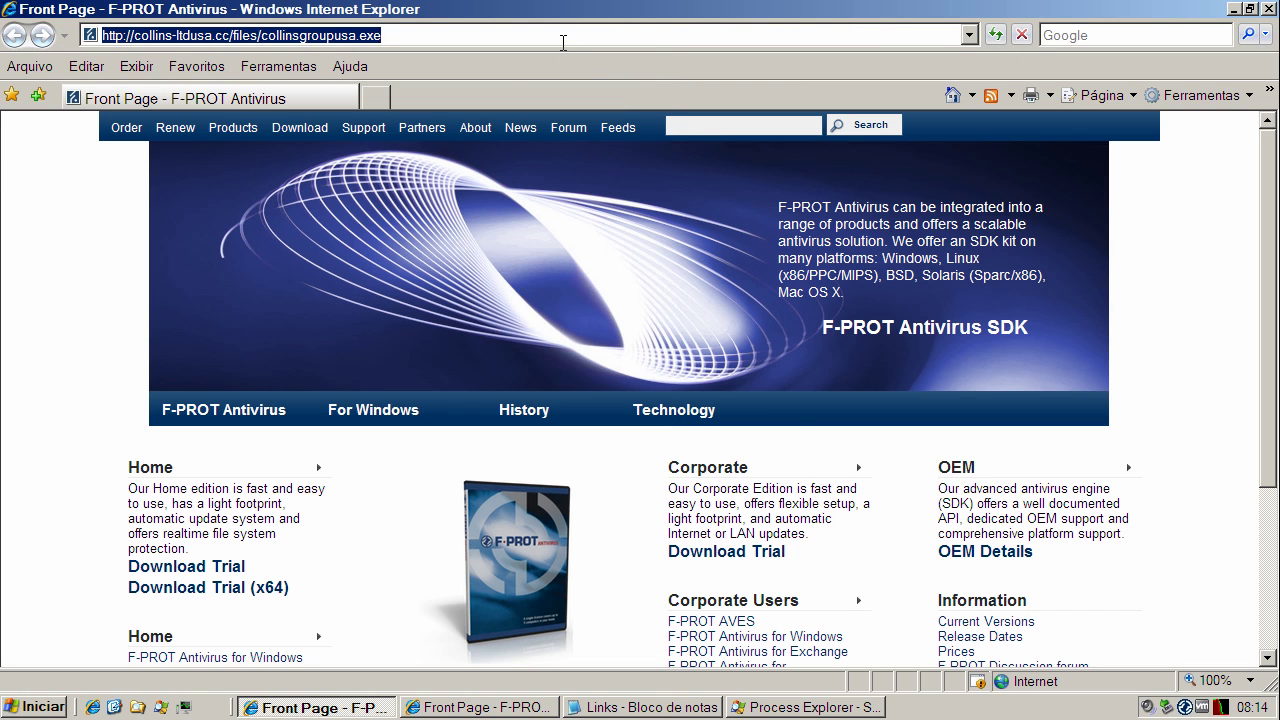
pyautogui.hotkey('ctrl', 'v')
pyautogui.press('Return')
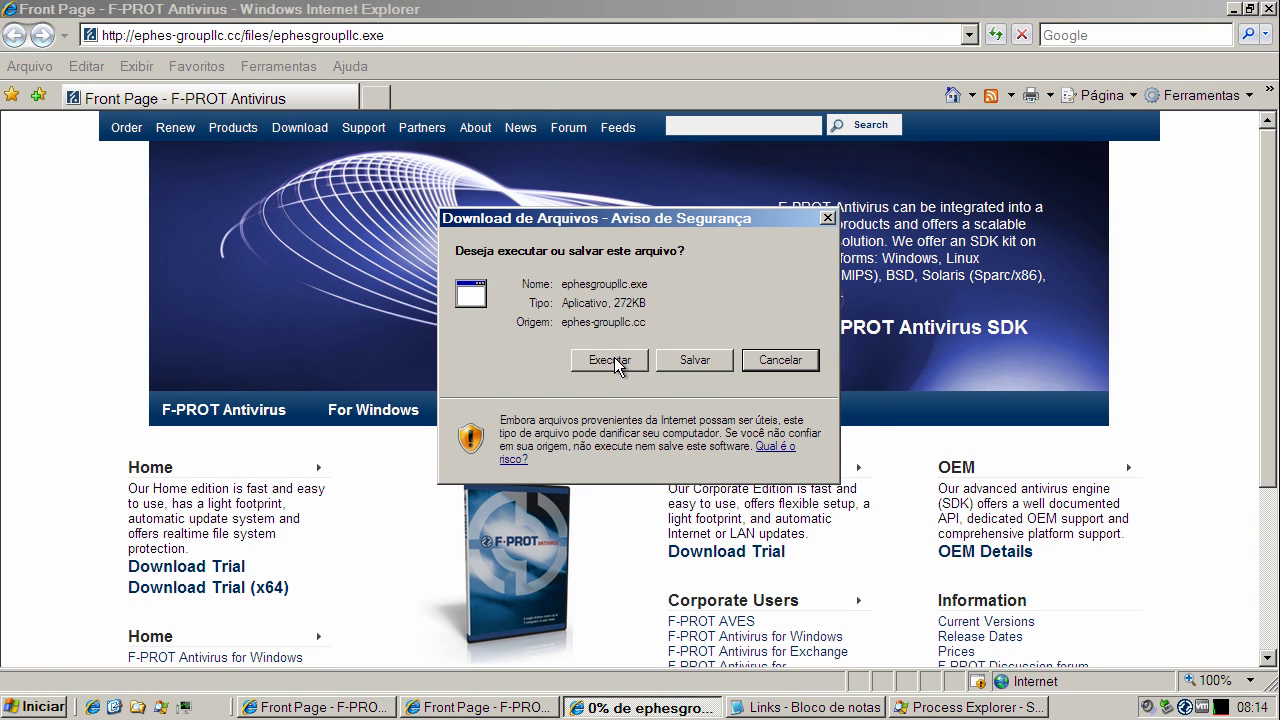
# - Run the downloaded ephesgroupllc.exe and close its TestingProg window
pyautogui.click(612, 360)
pyautogui.click(697, 331)
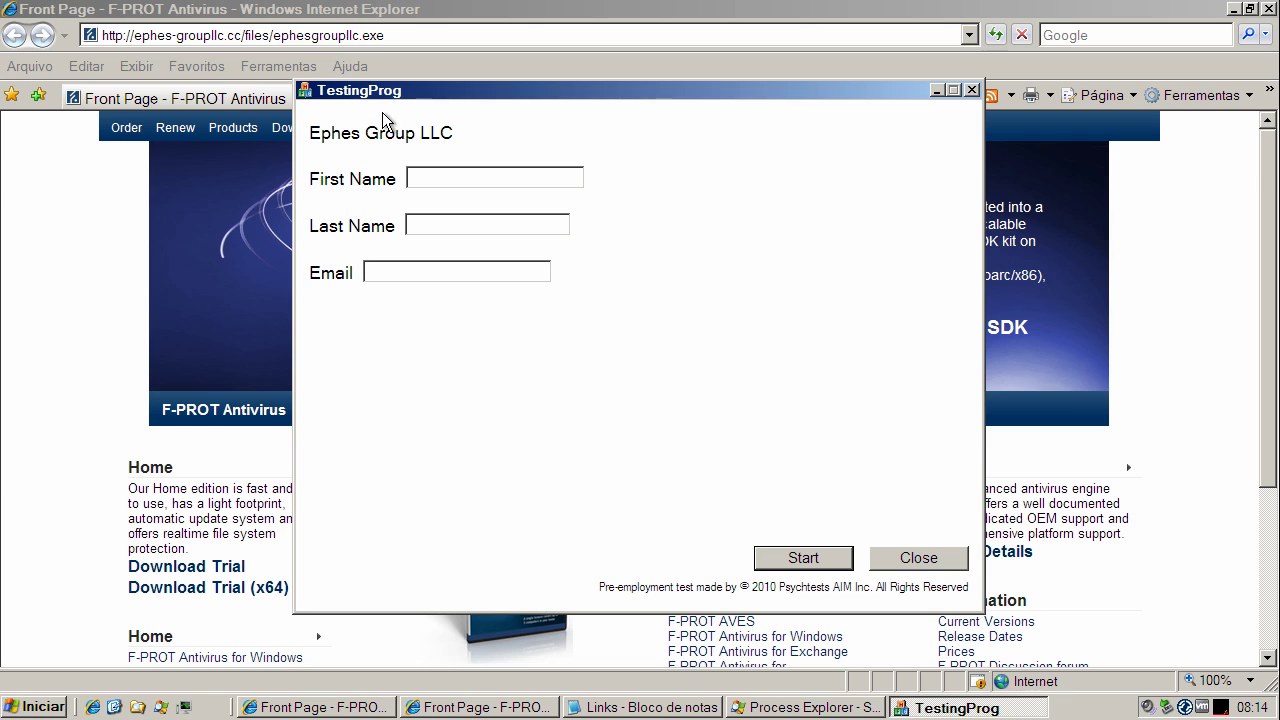
pyautogui.click(916, 560)
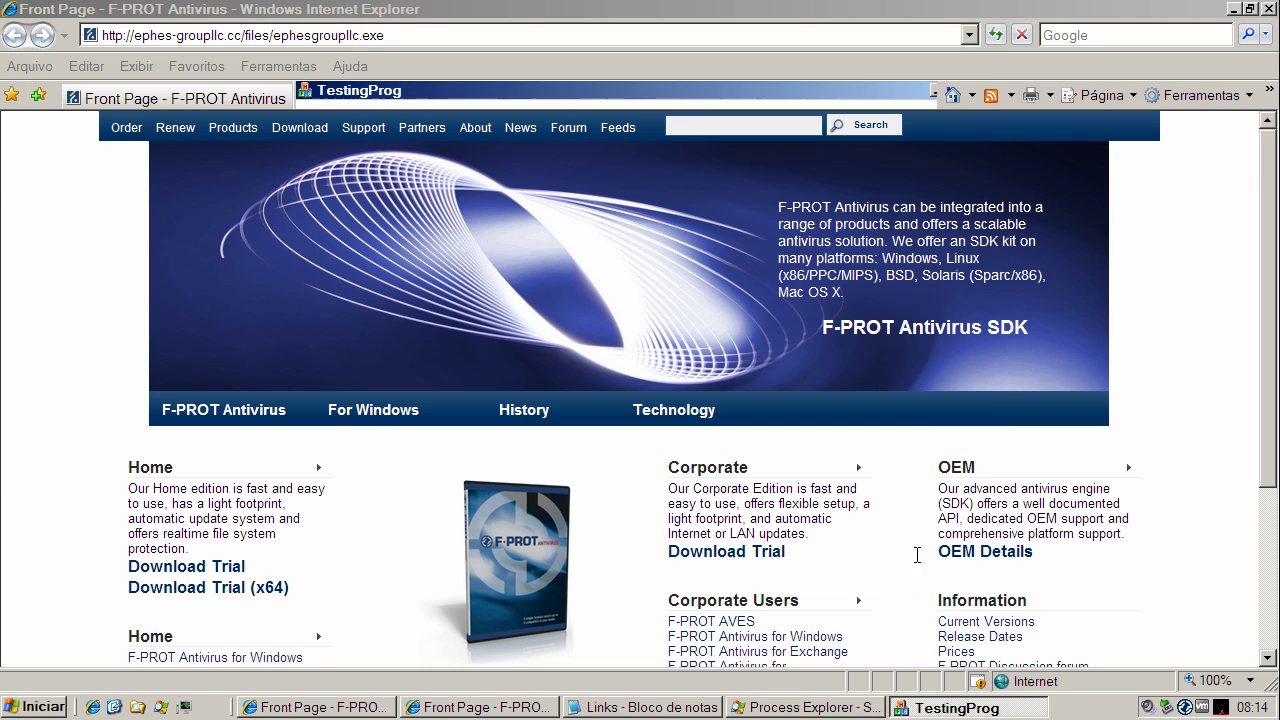
pyautogui.click(650, 707)
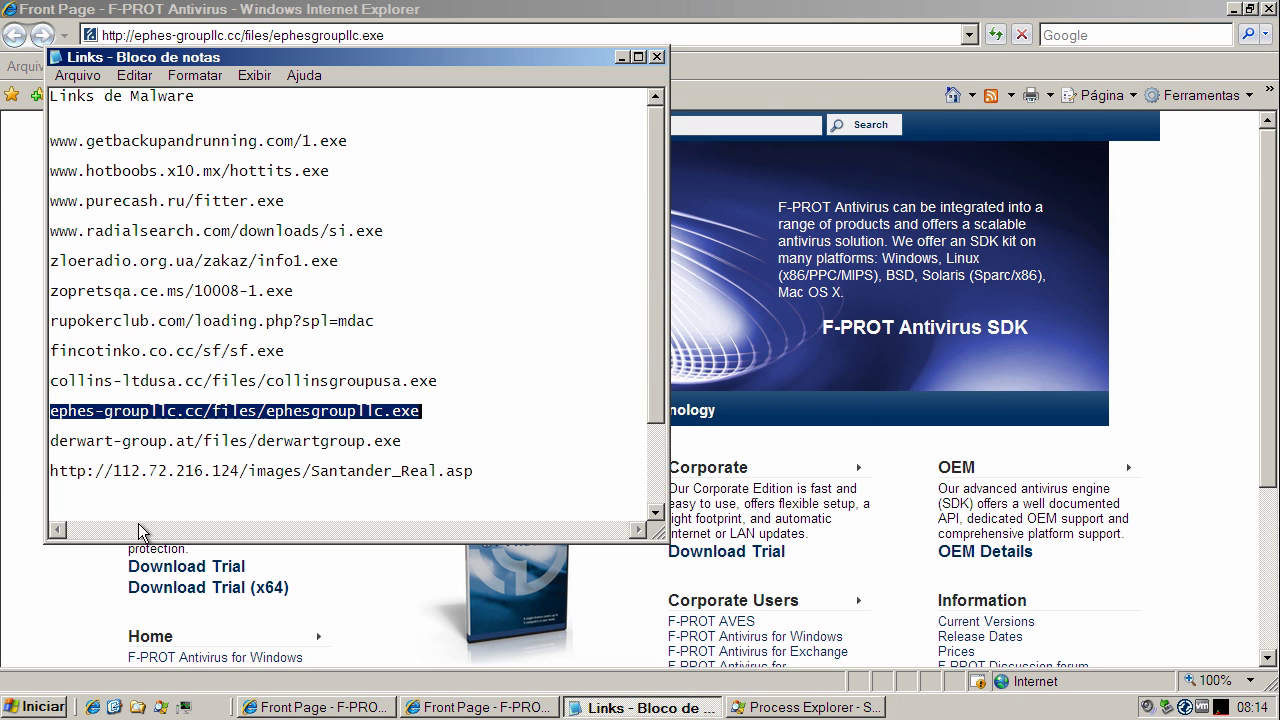
pyautogui.doubleClick(160, 440)
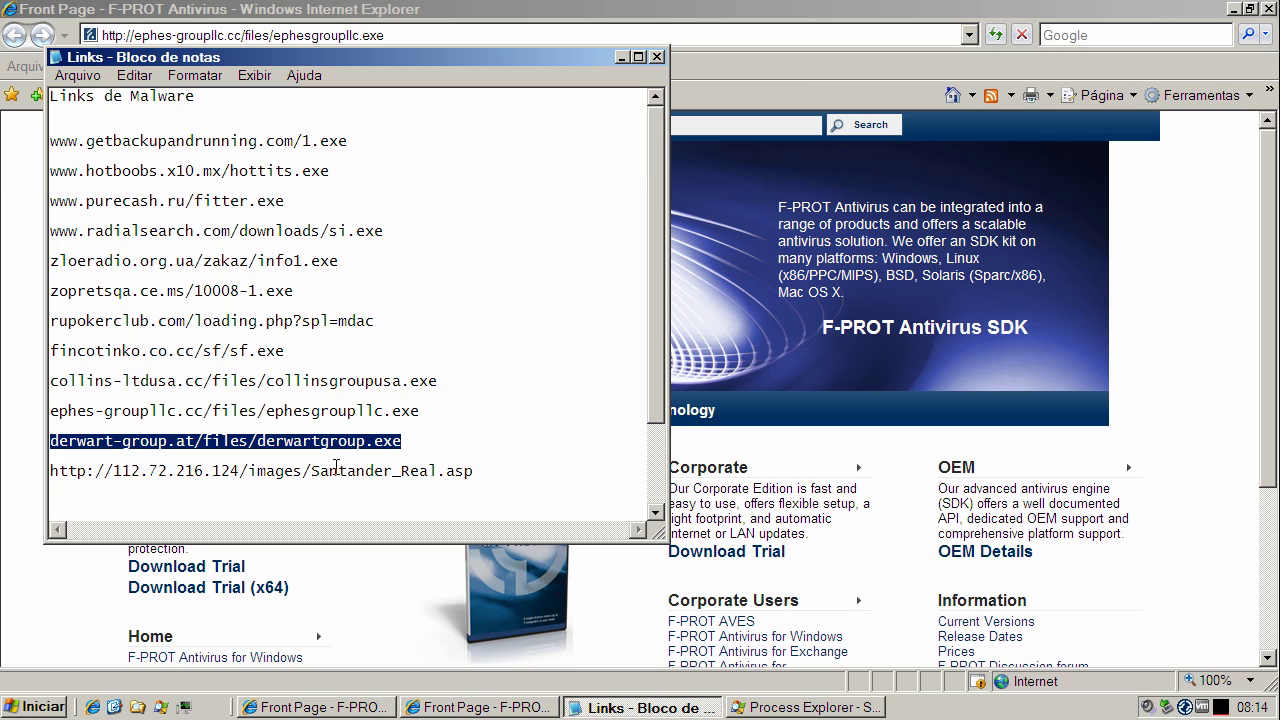
pyautogui.doubleClick(369, 472)
pyautogui.rightClick(371, 474)
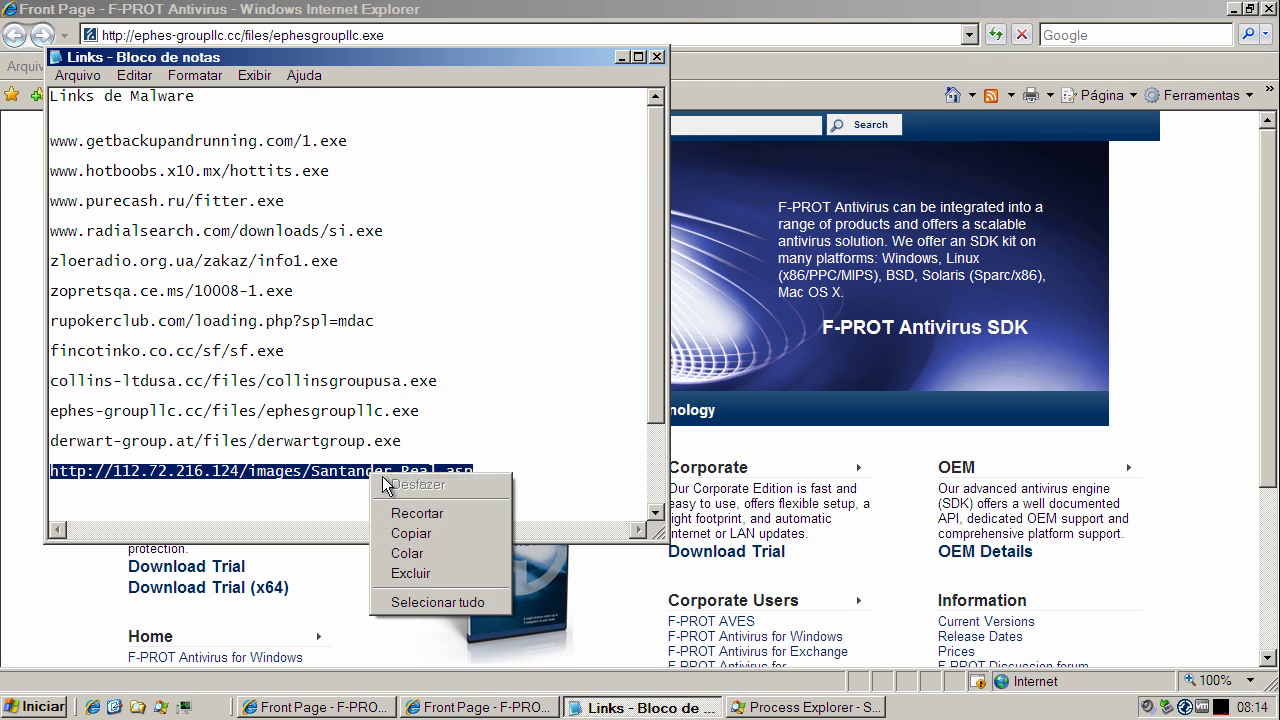
pyautogui.click(410, 533)
pyautogui.click(335, 38)
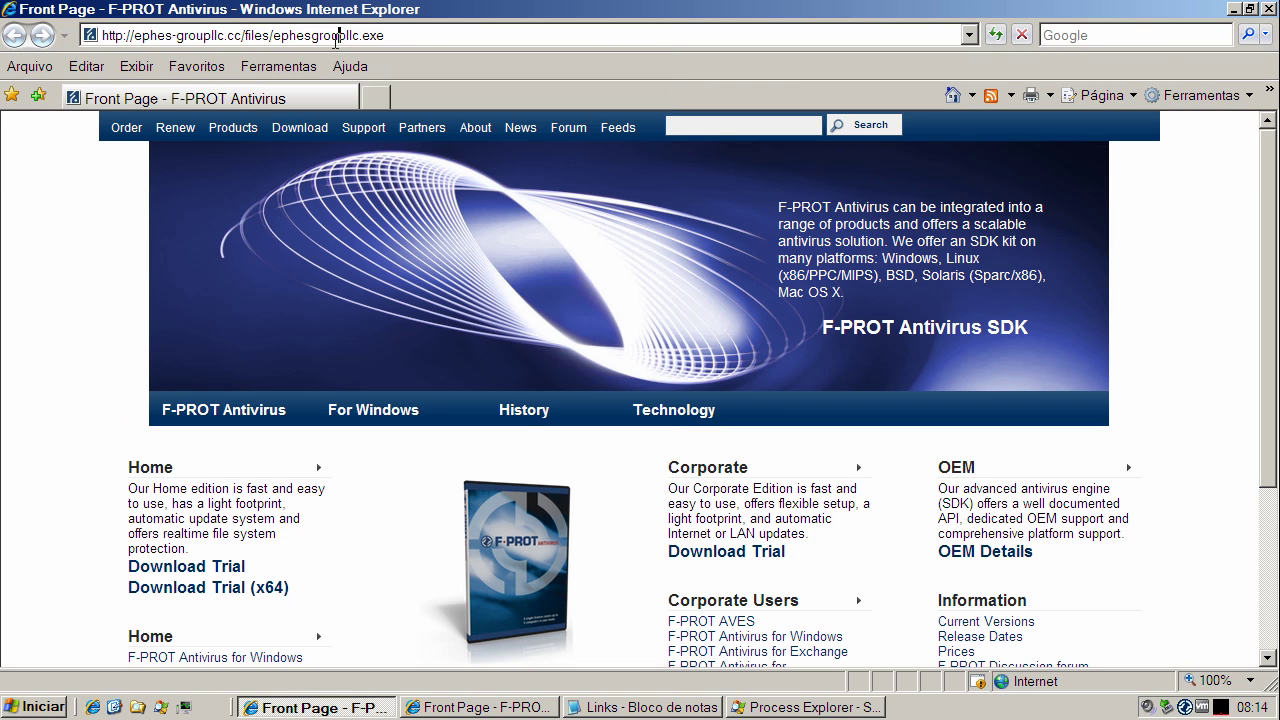
pyautogui.hotkey('ctrl', 'v')
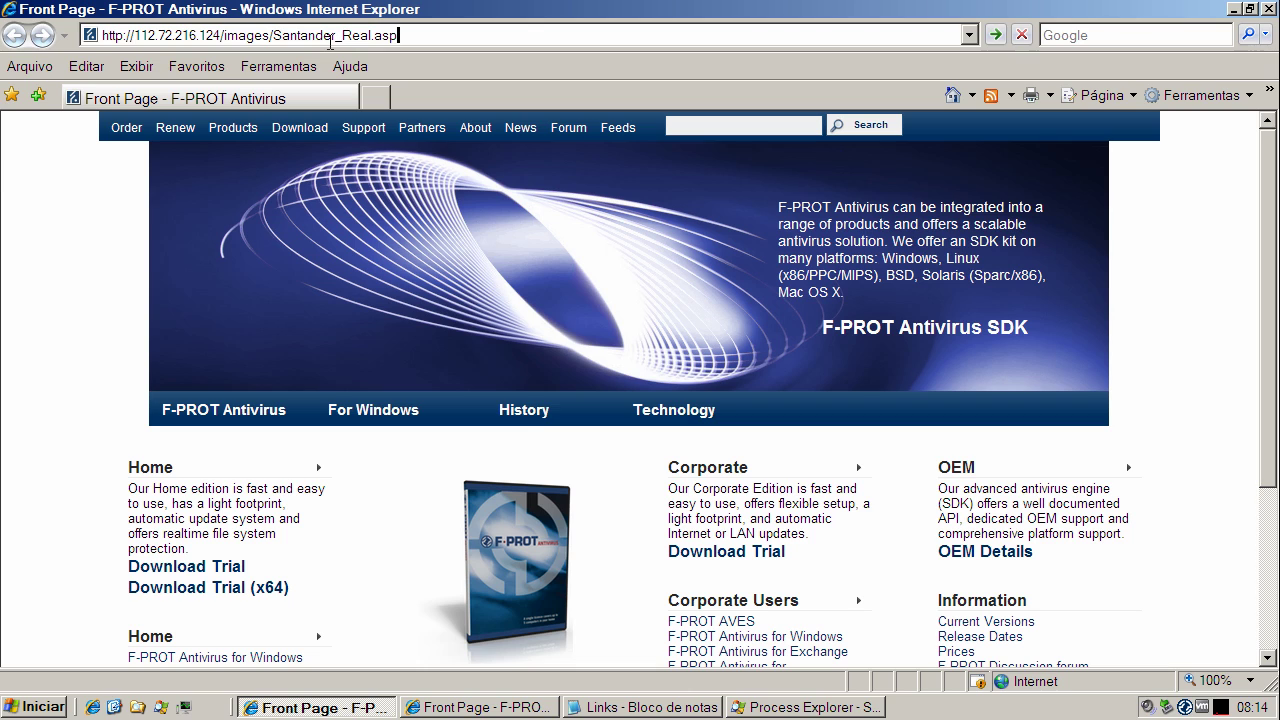
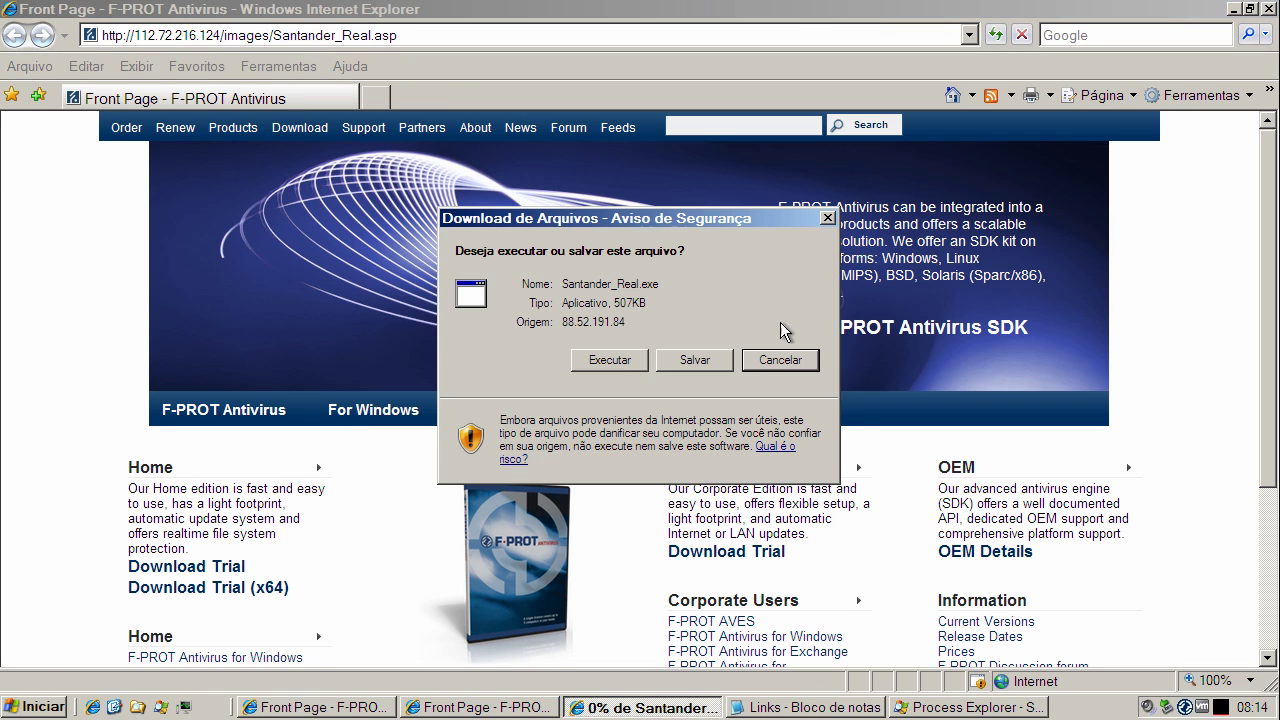
pyautogui.click(631, 361)
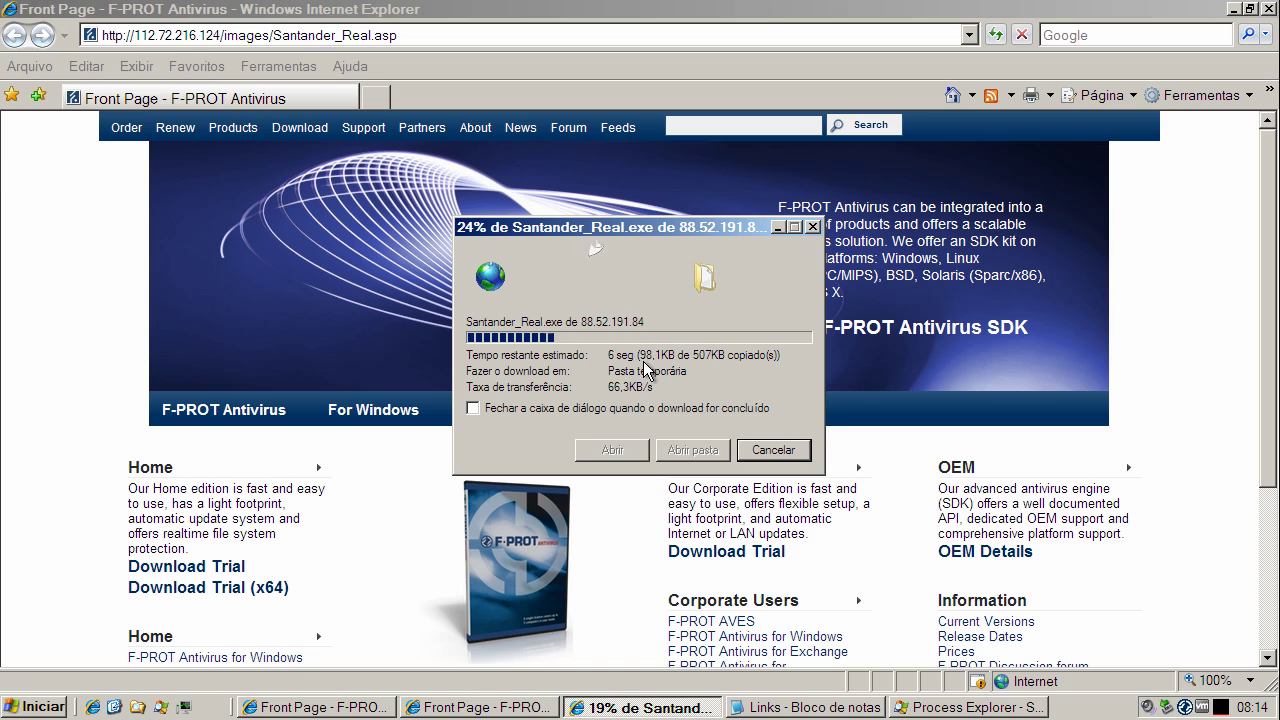
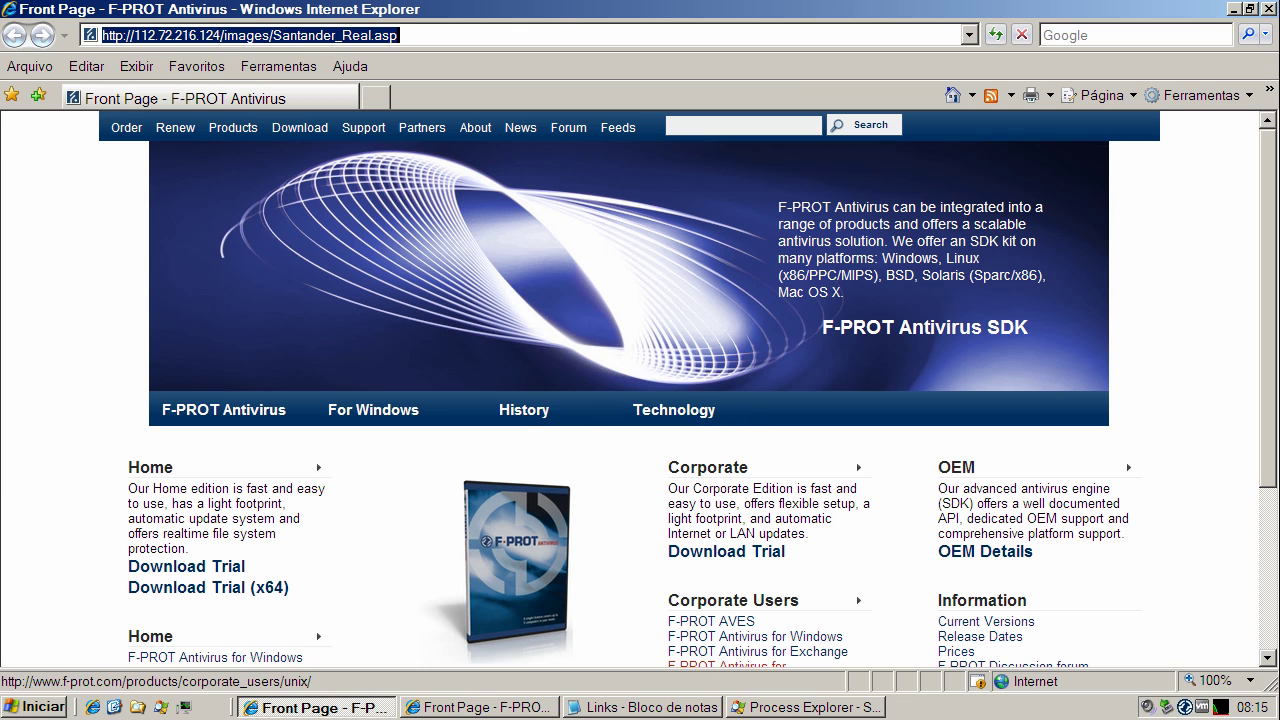
# - Switch to Process Explorer, check the process list for new entries and minimize the window
pyautogui.click(785, 709)
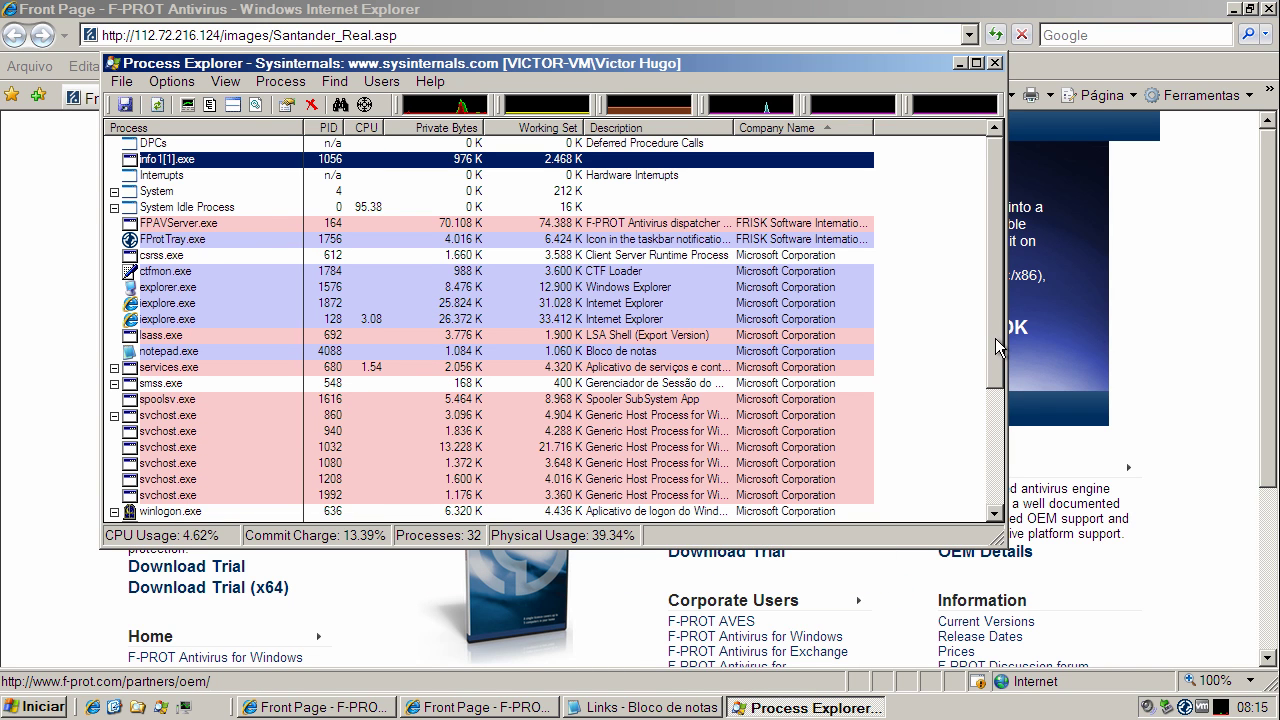
pyautogui.moveTo(995, 338); pyautogui.dragTo(995, 300)
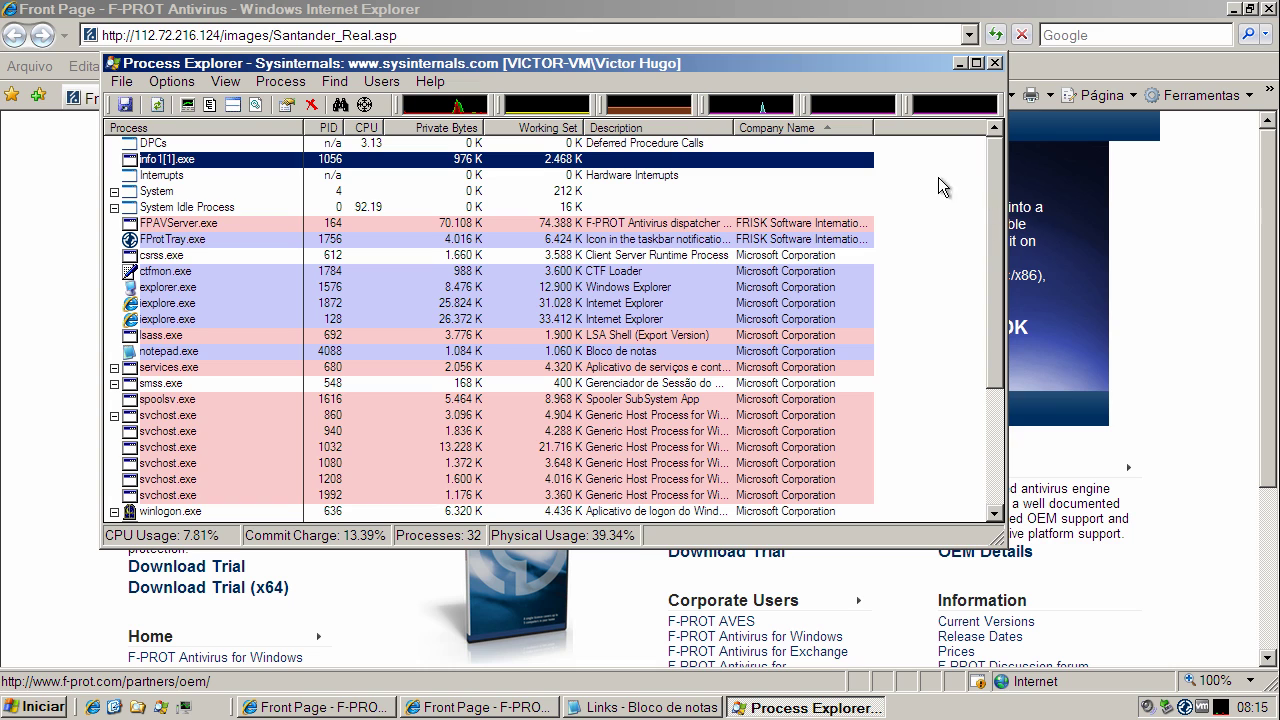
pyautogui.click(959, 64)
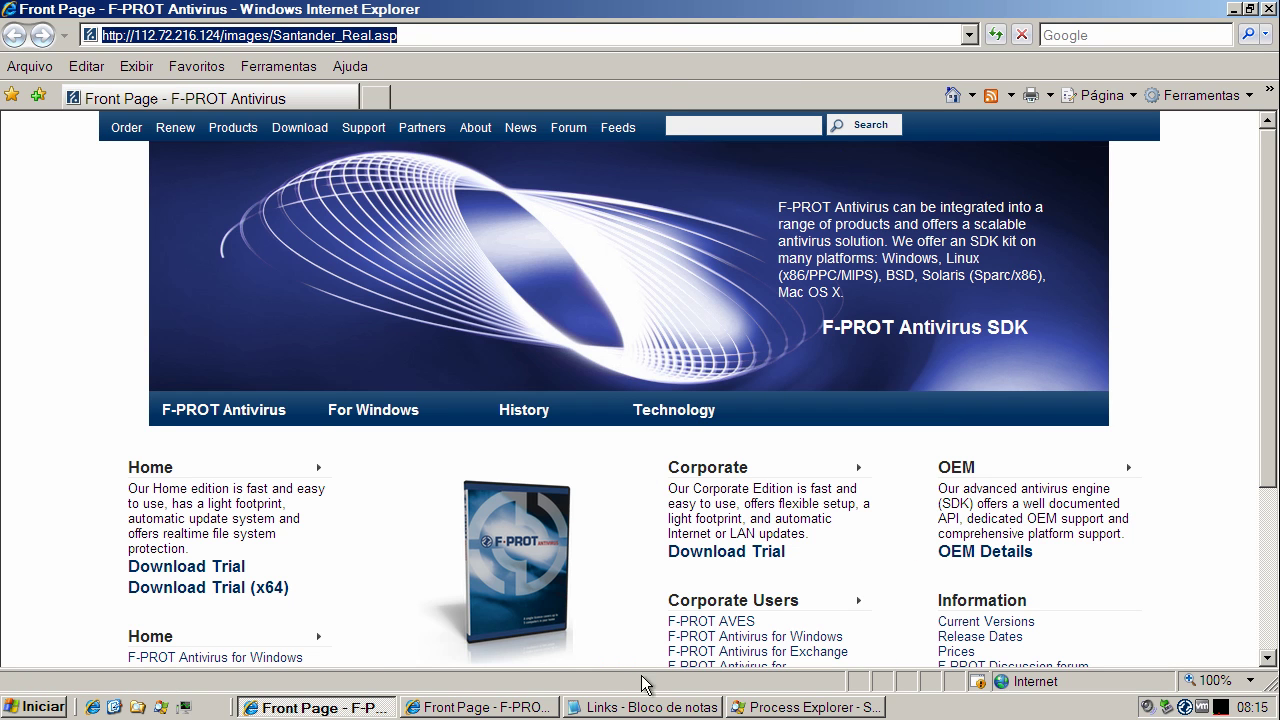
pyautogui.click(641, 708)
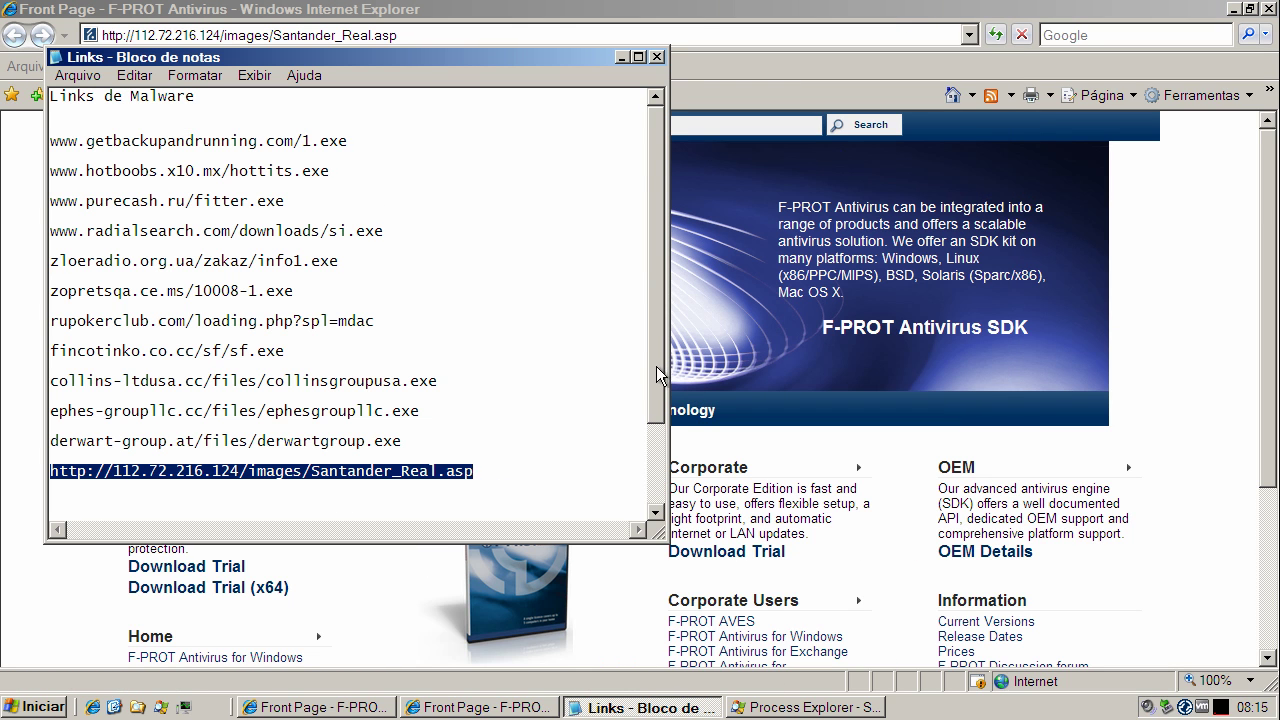
pyautogui.scroll(-3, 656, 366)
pyautogui.doubleClick(157, 444)
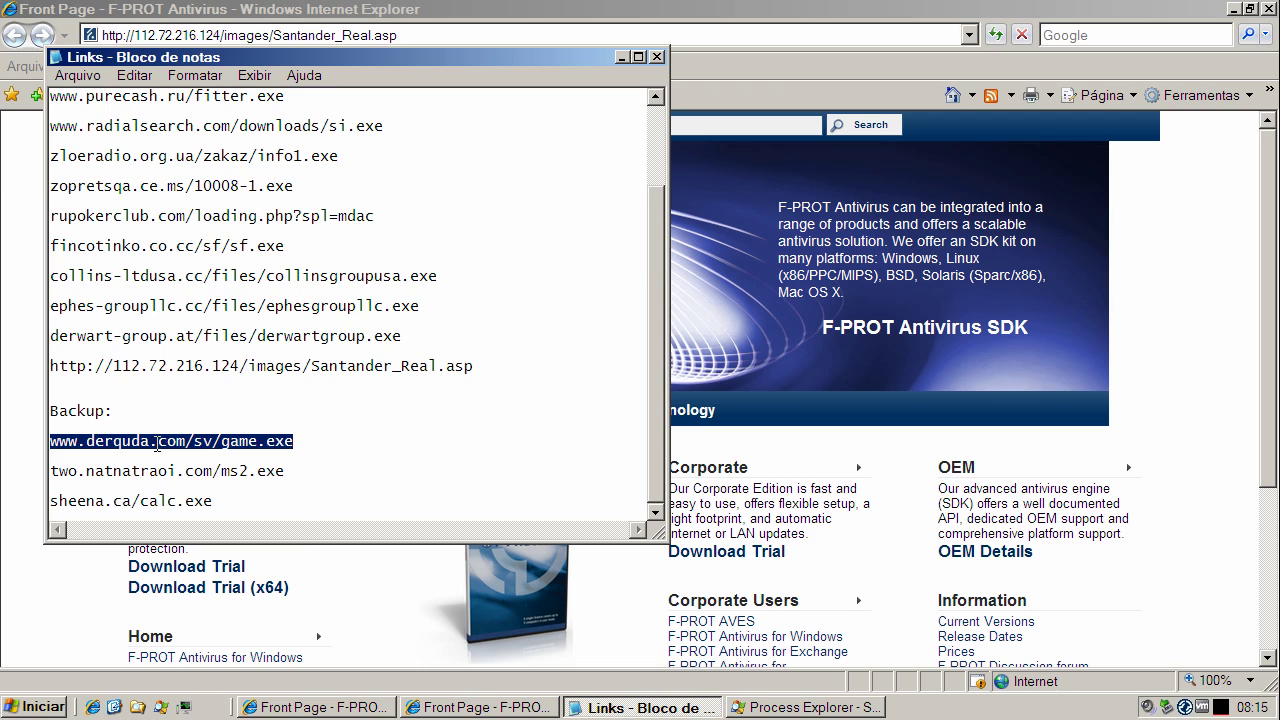
pyautogui.rightClick(157, 444)
pyautogui.click(205, 506)
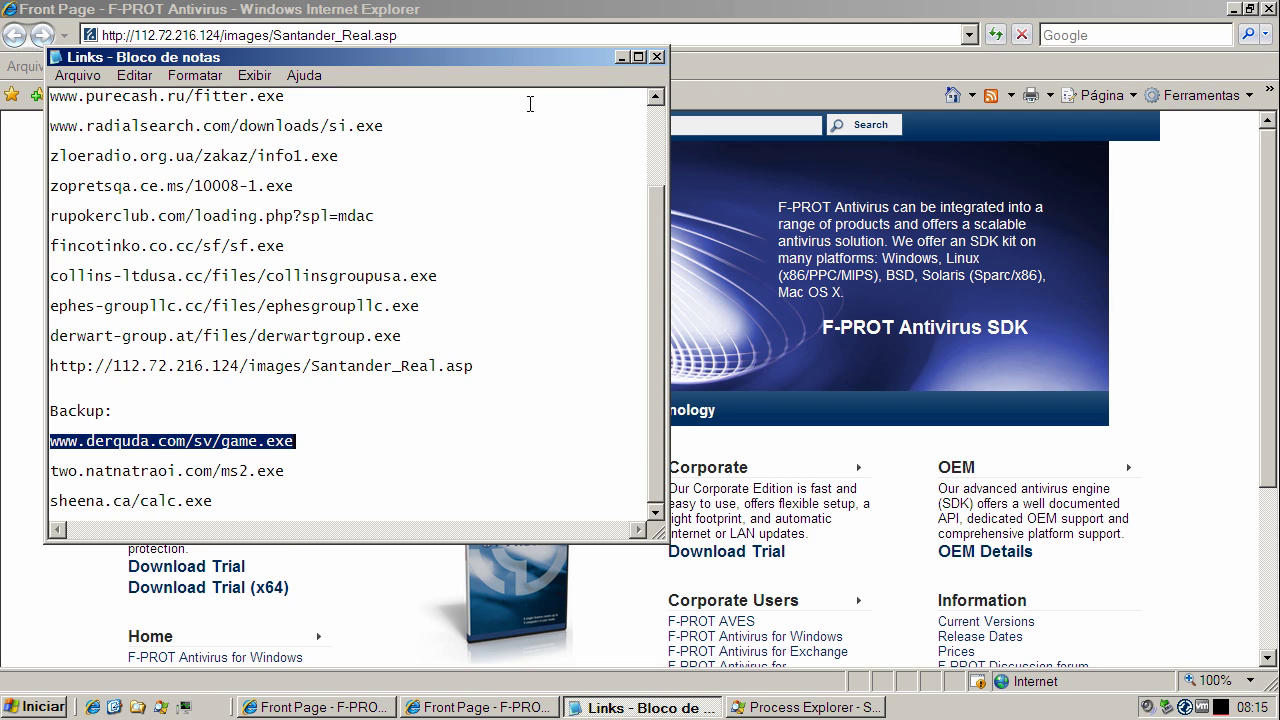
pyautogui.click(621, 57)
pyautogui.click(447, 35)
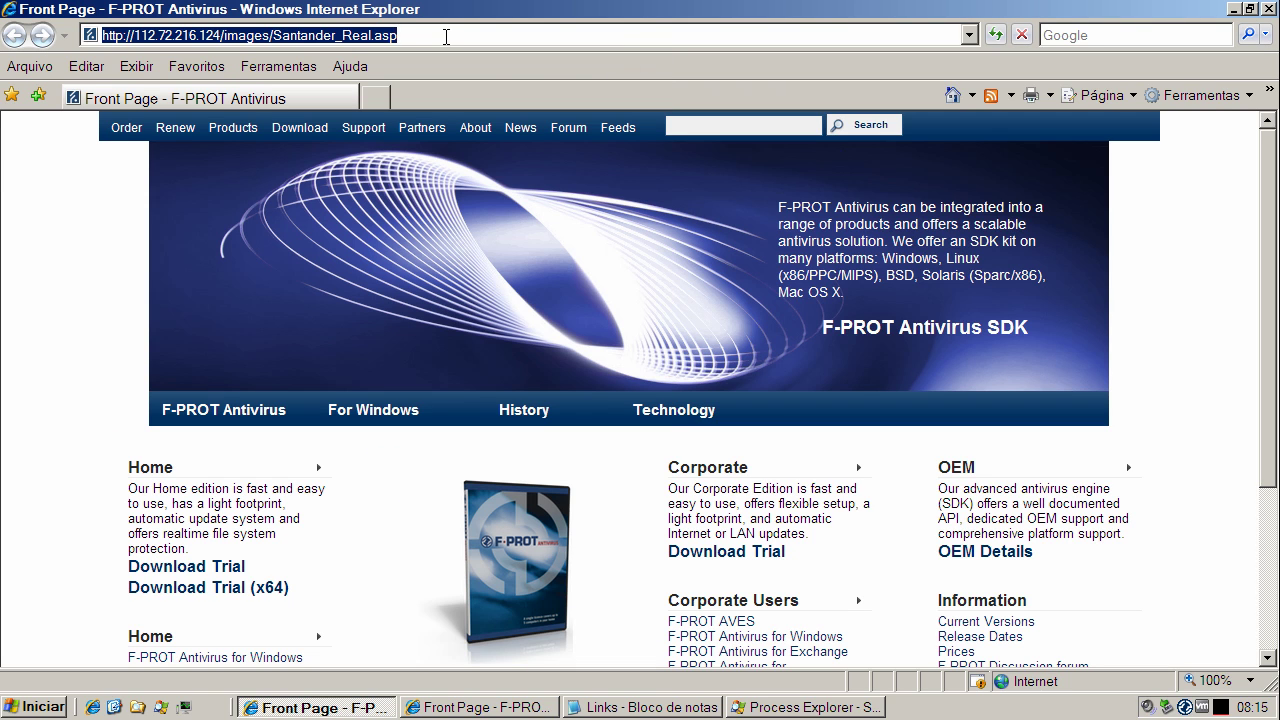
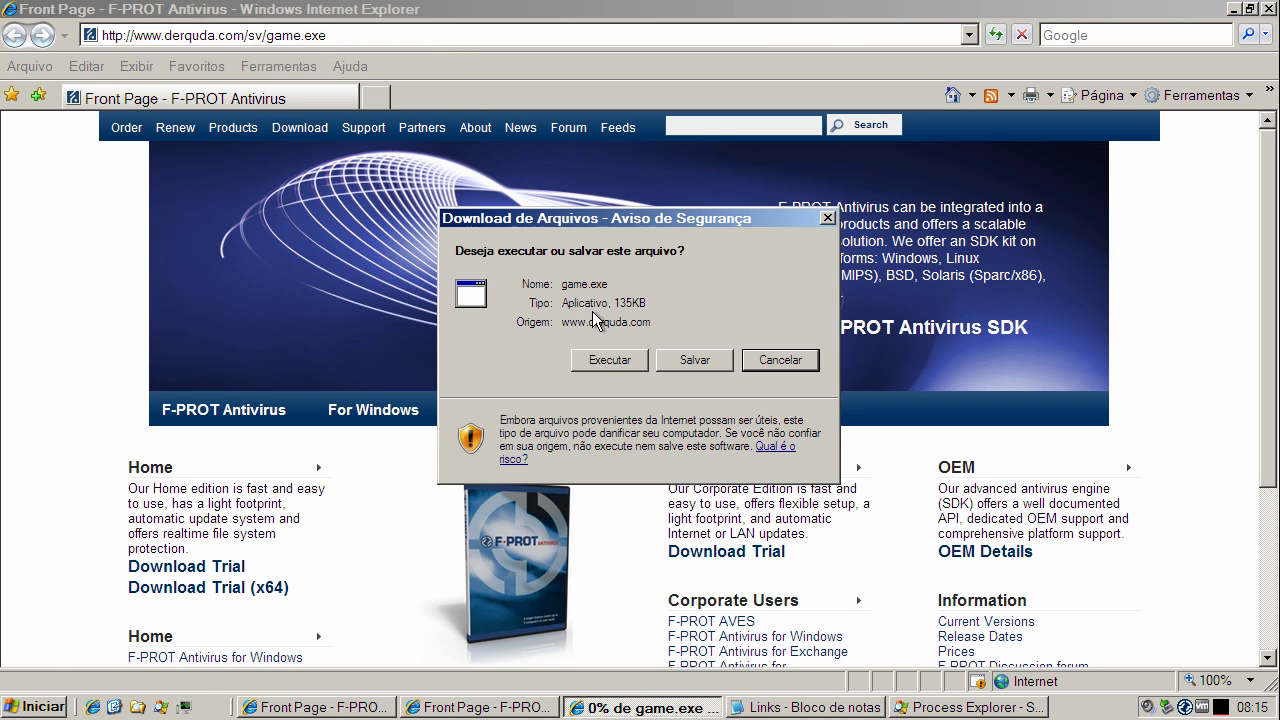
pyautogui.click(609, 362)
pyautogui.click(745, 362)
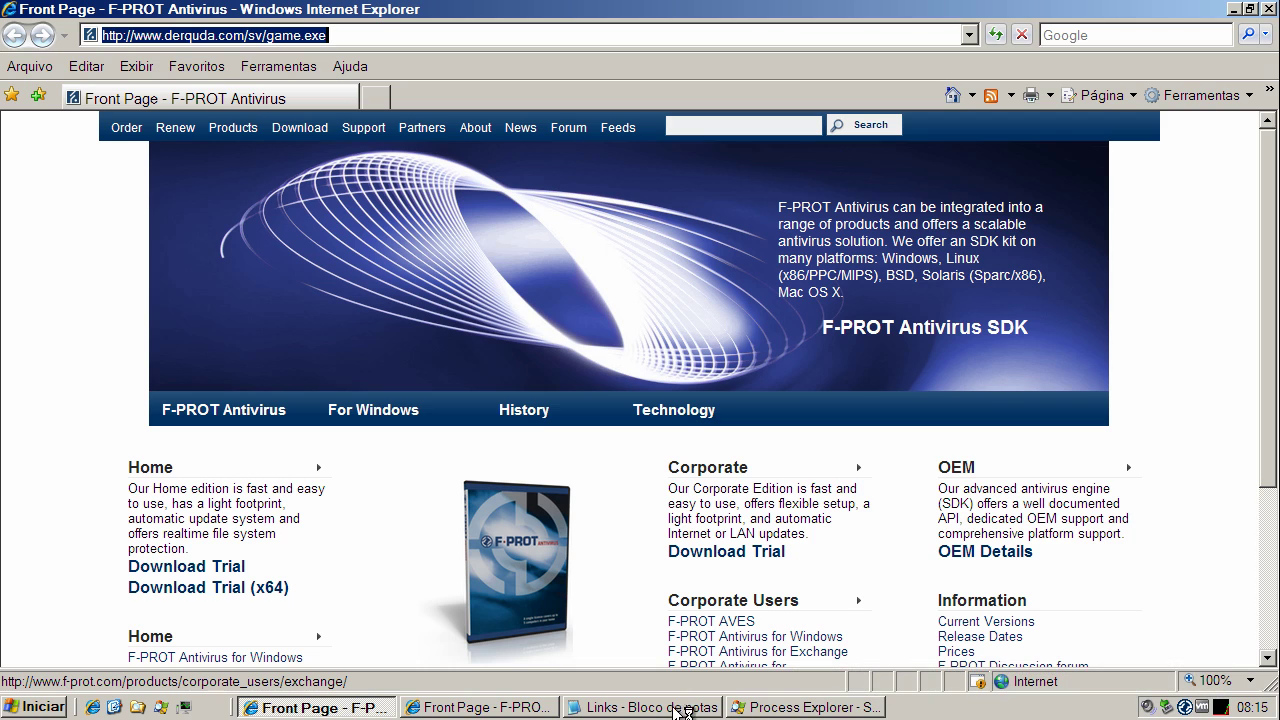
# - Load the two.natnatraoi.com/ms2.exe link from the Backup section of the Links text file in the browser, dismissing the Windows Firewall alert
pyautogui.click(650, 708)
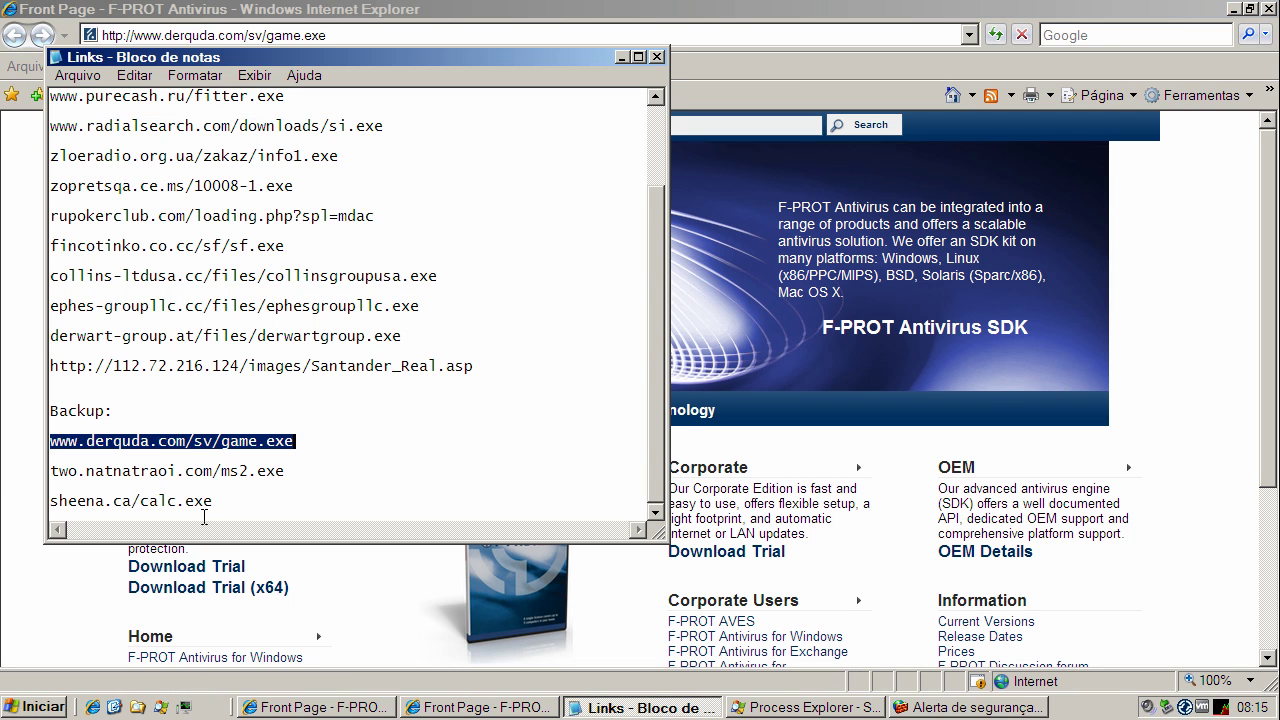
pyautogui.doubleClick(190, 470)
pyautogui.rightClick(190, 468)
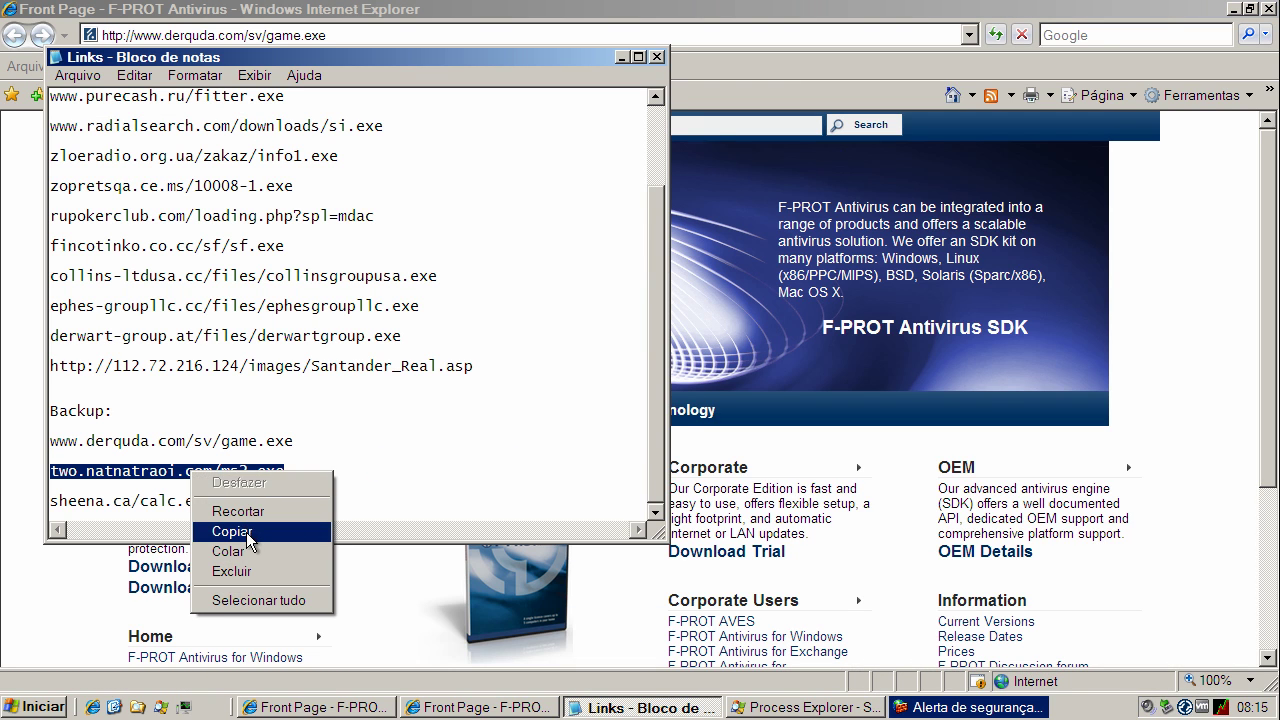
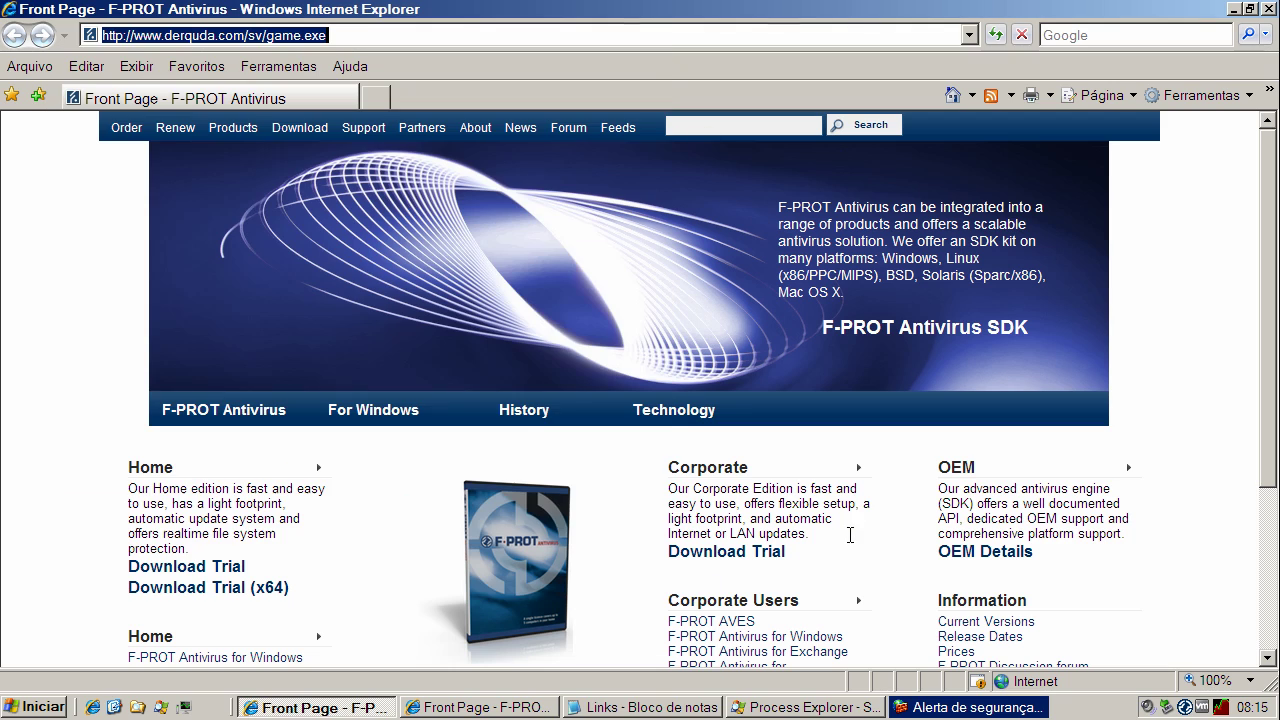
pyautogui.click(955, 707)
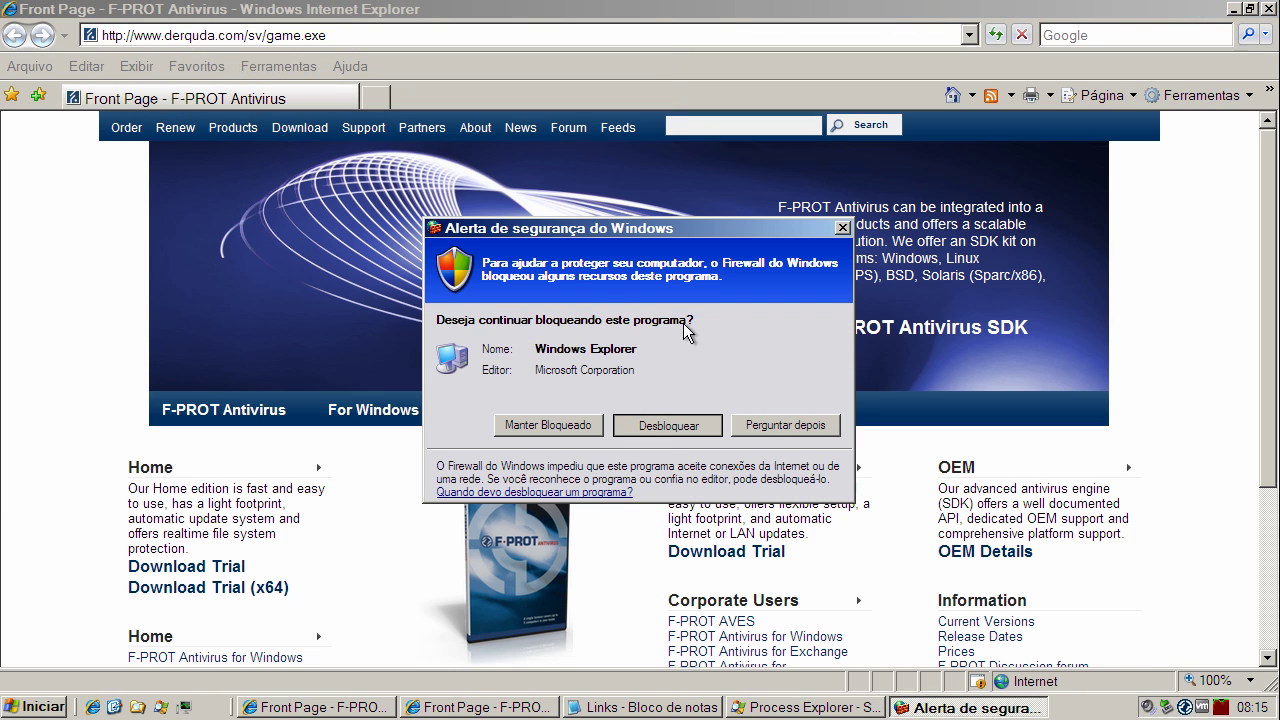
pyautogui.click(310, 33)
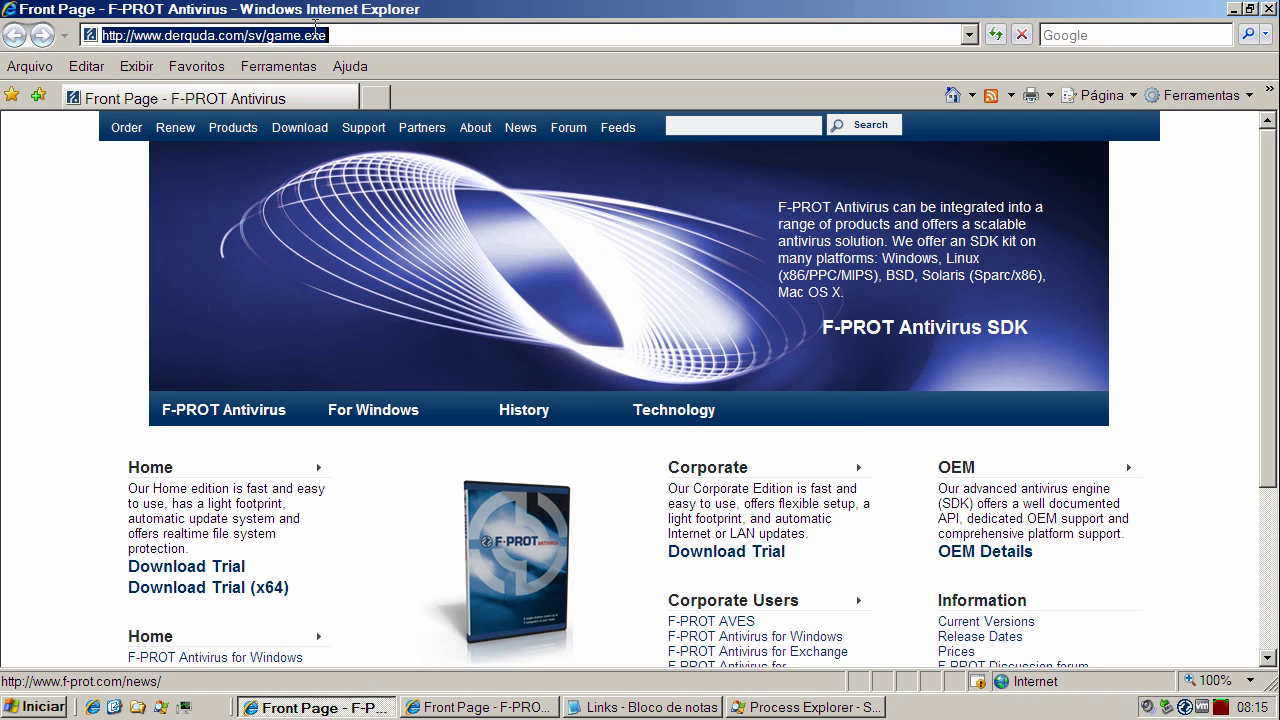
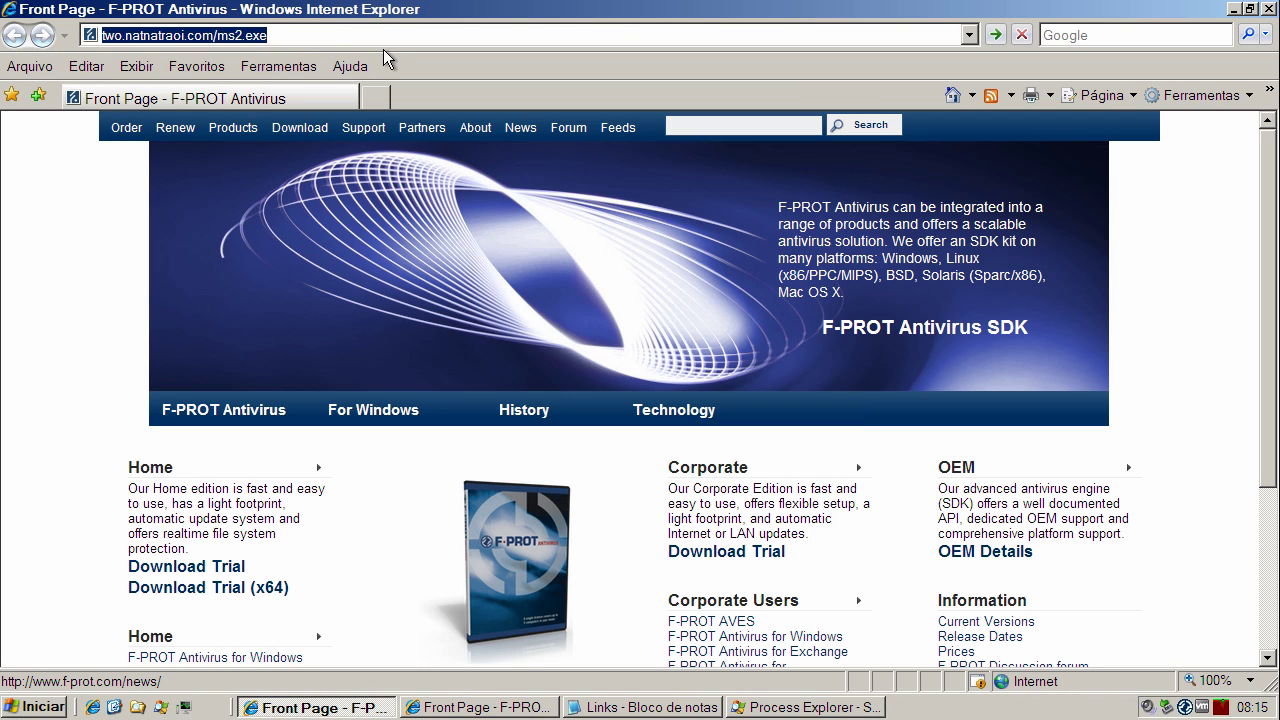
pyautogui.click(314, 37)
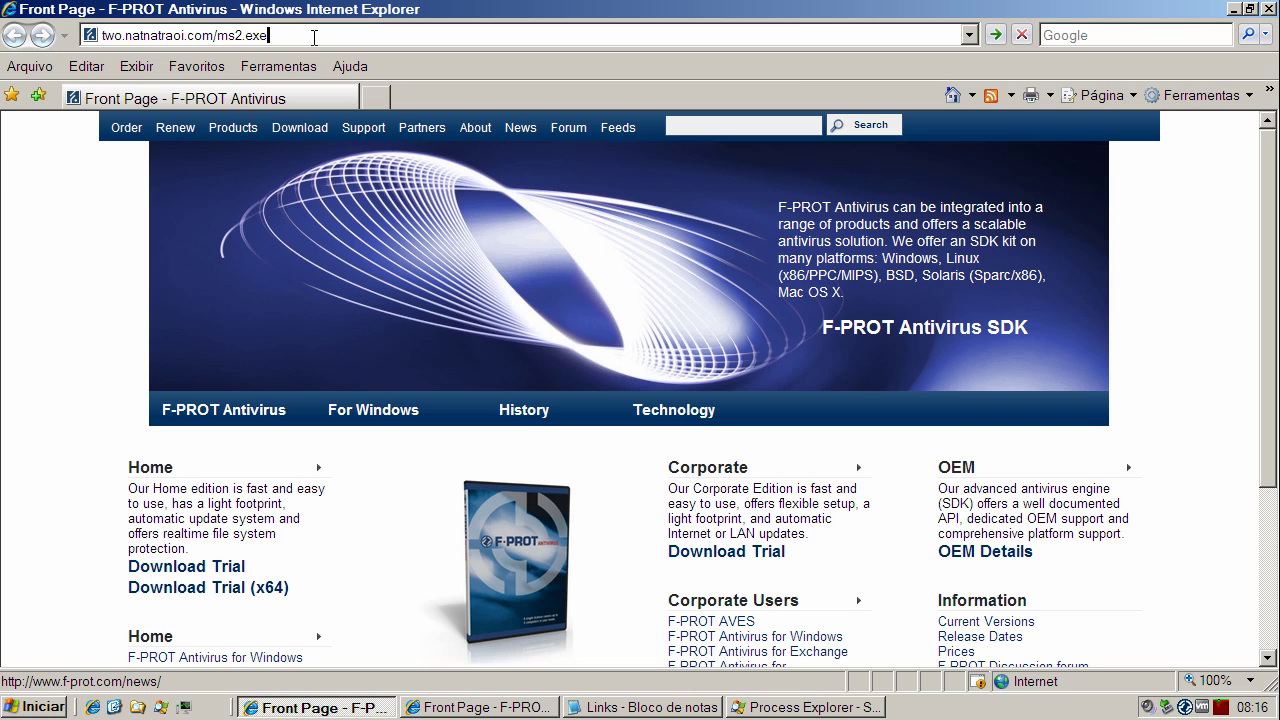
pyautogui.press('Return')
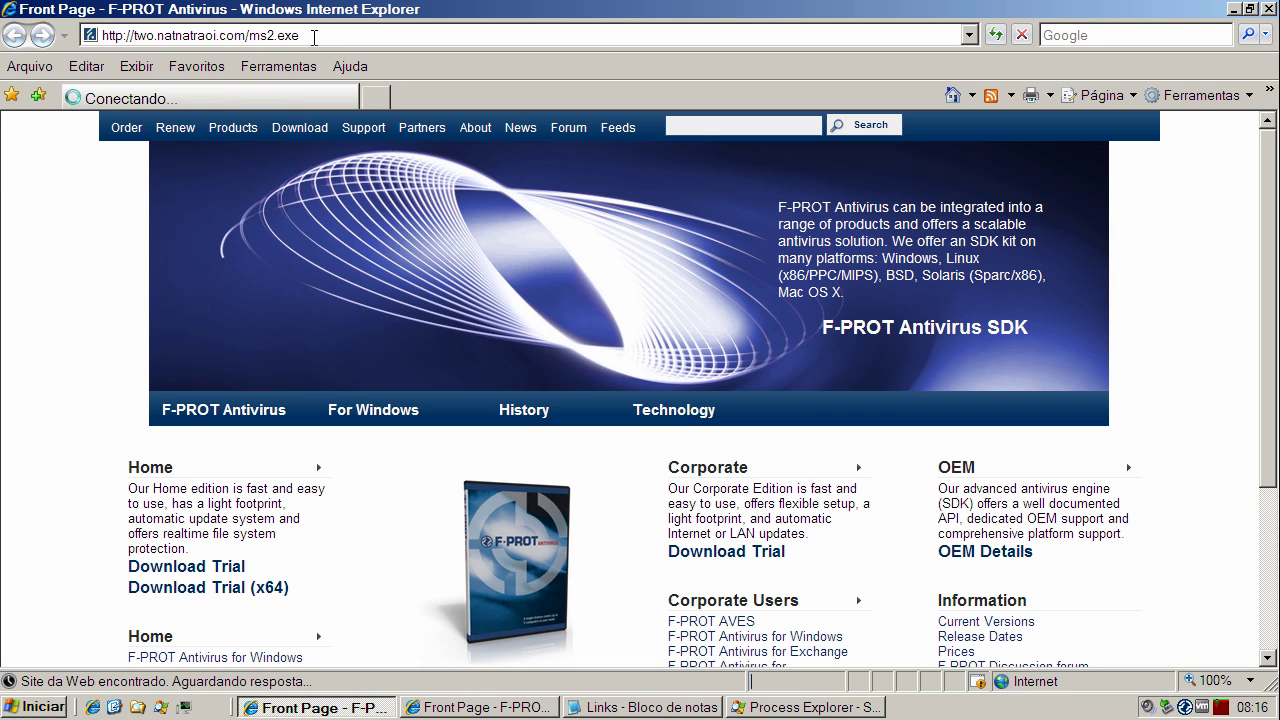
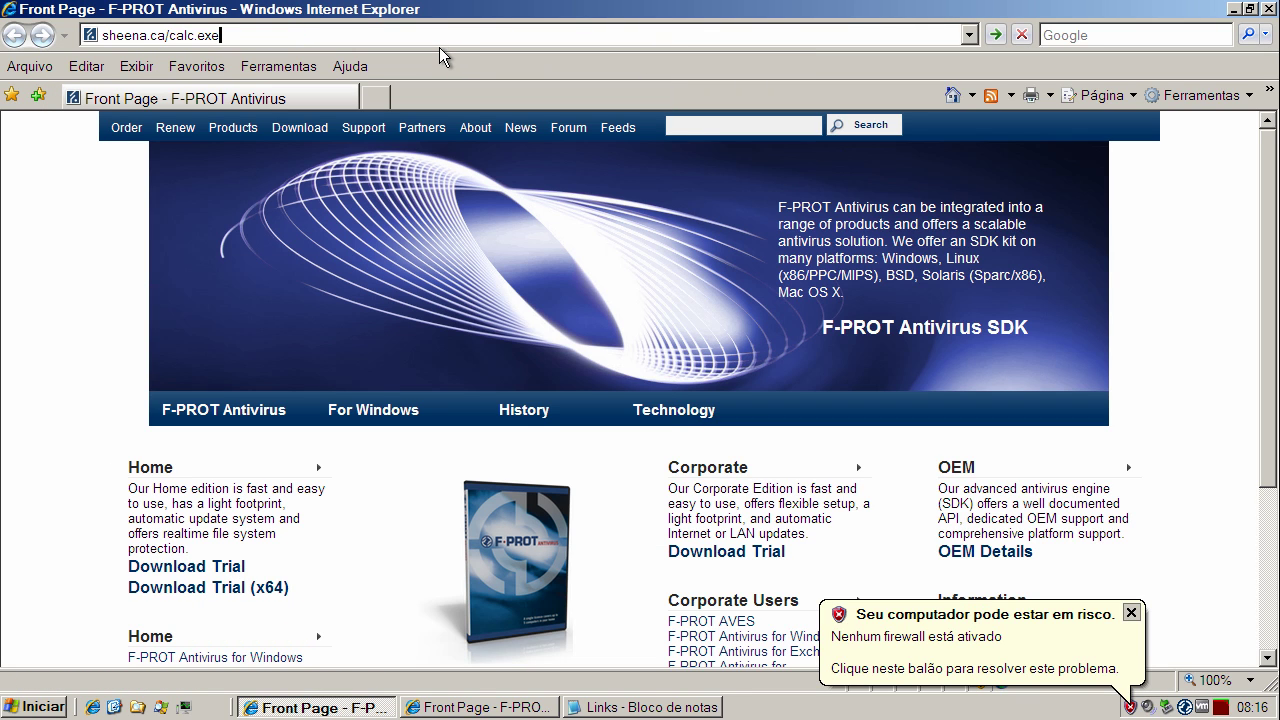
# - Load sheena.ca/calc.exe in the browser and run calc.exe despite the unverified publisher warning
pyautogui.press('Return')
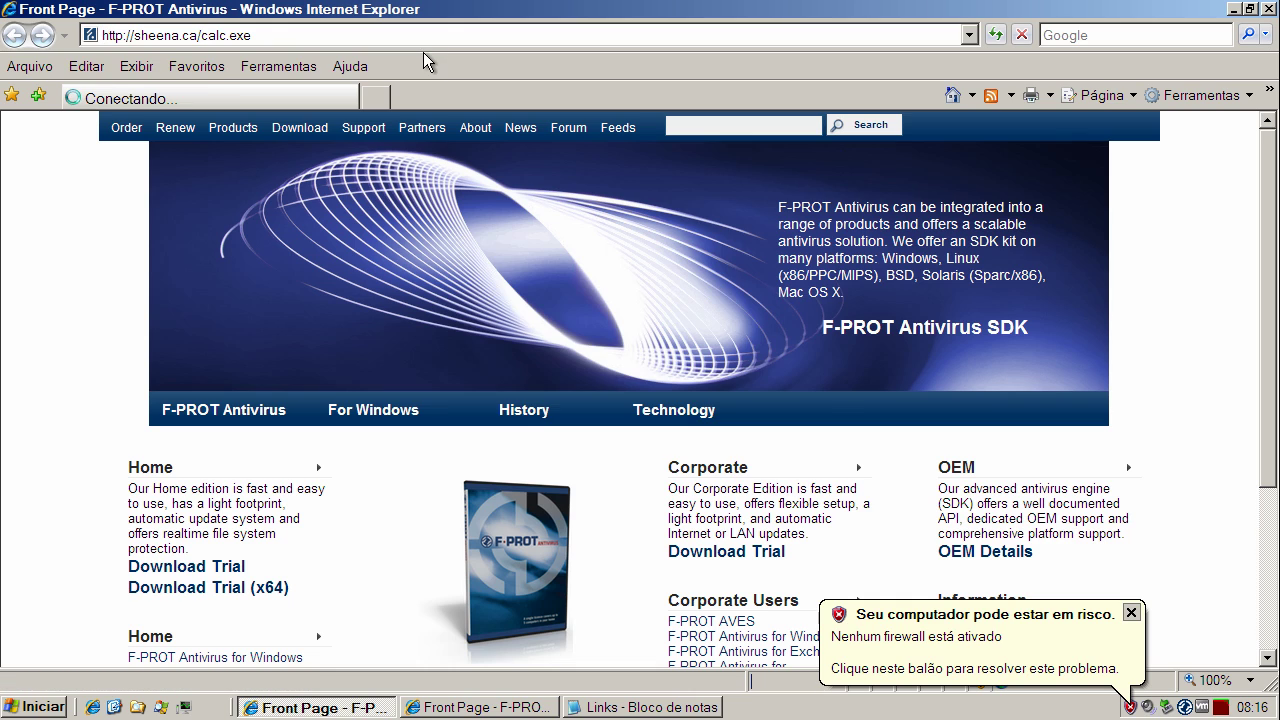
pyautogui.click(577, 357)
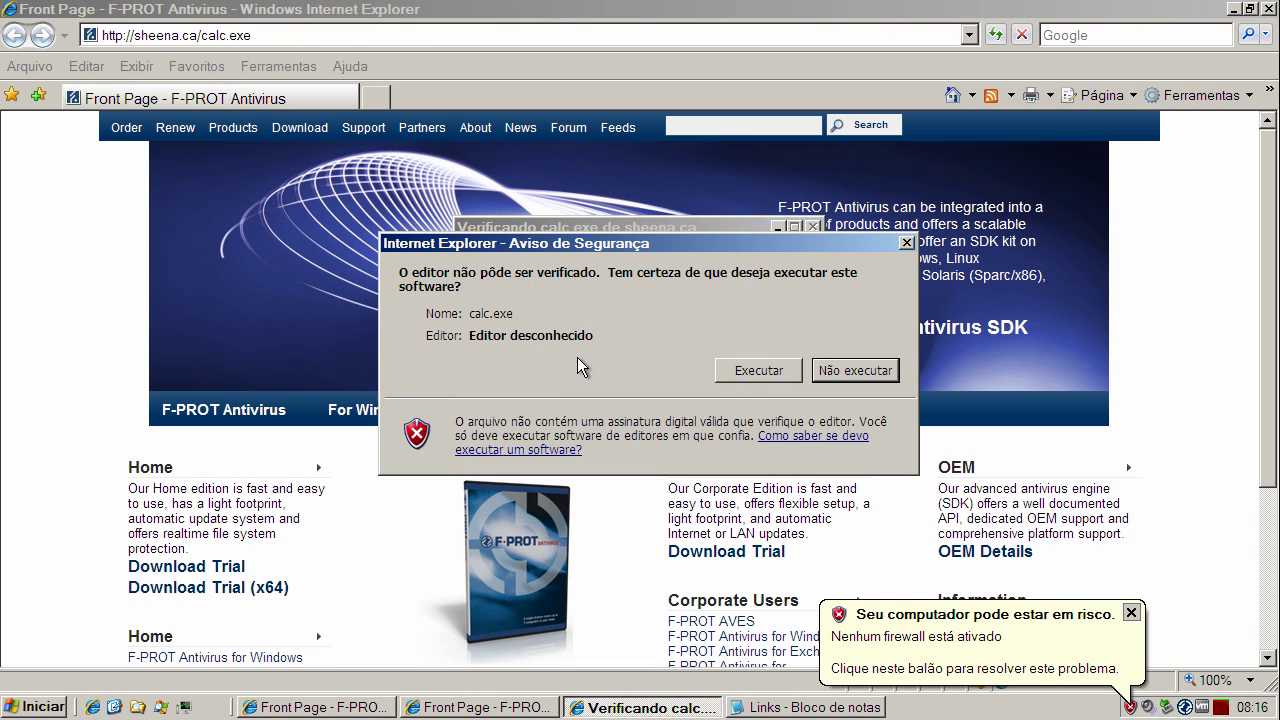
pyautogui.click(749, 364)
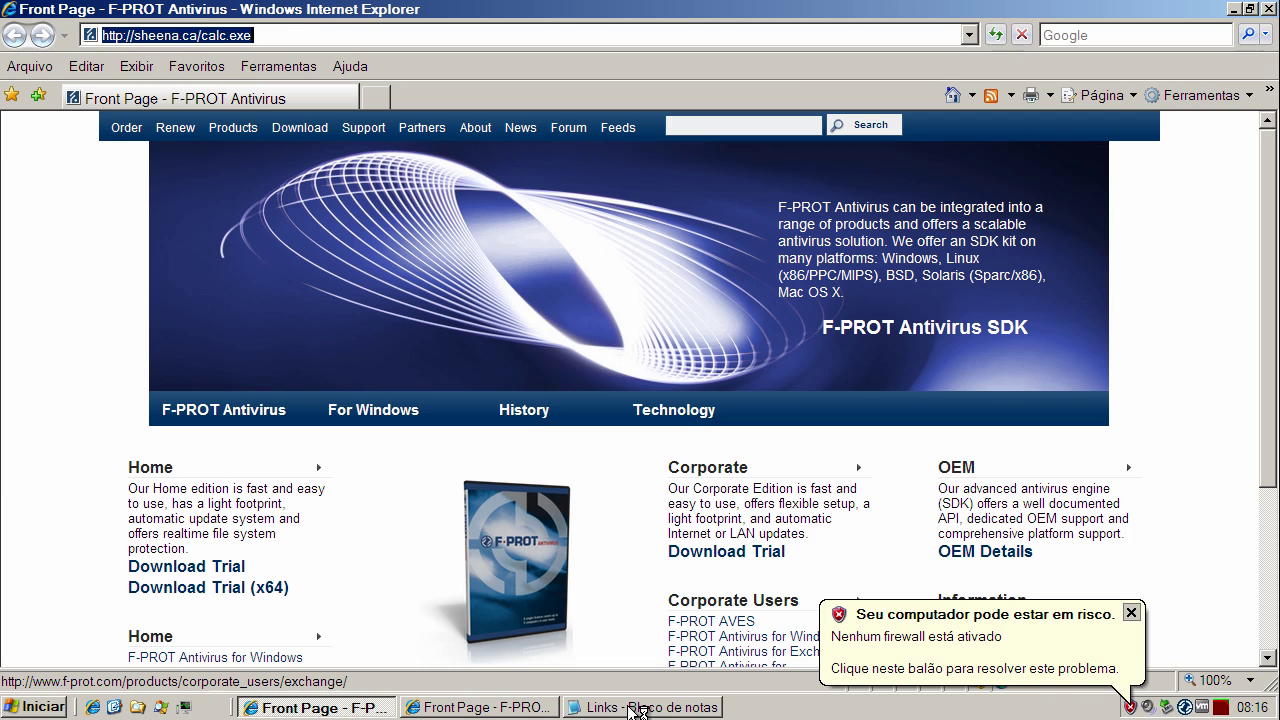
# - Close the Links text file and both browser windows, and dismiss the firewall warning balloon
pyautogui.rightClick(632, 707)
pyautogui.click(665, 690)
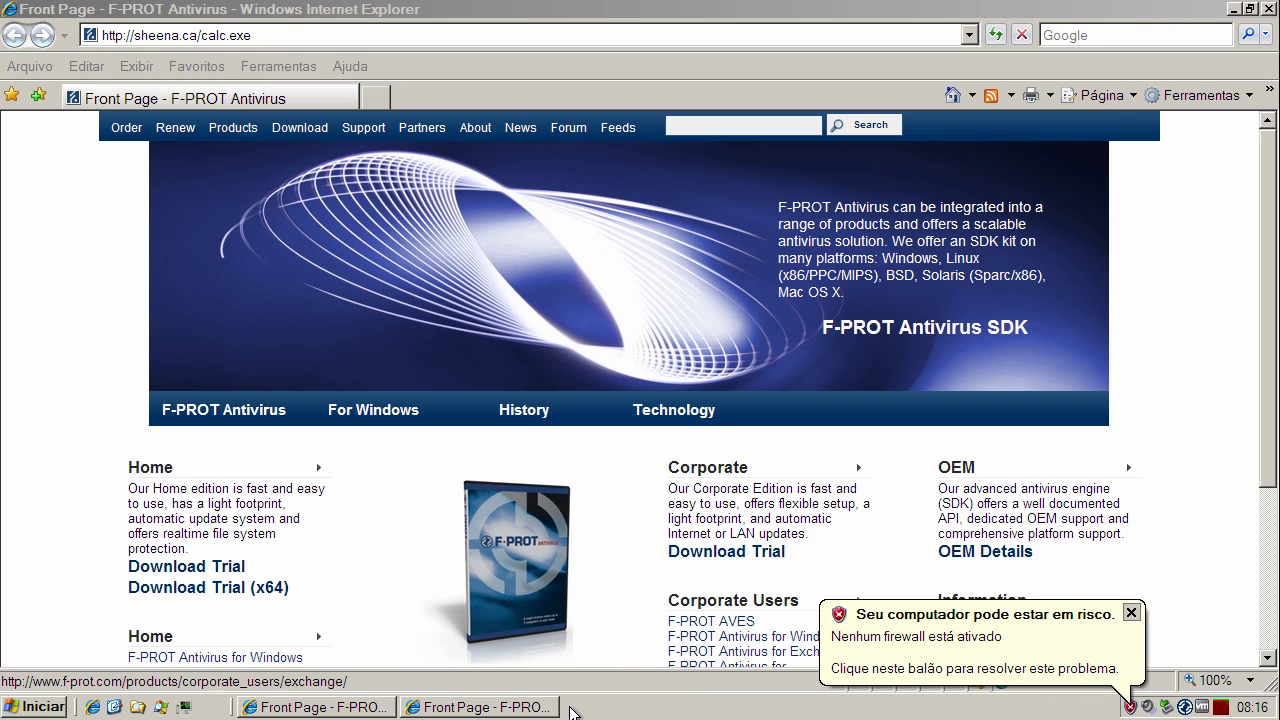
pyautogui.click(540, 711)
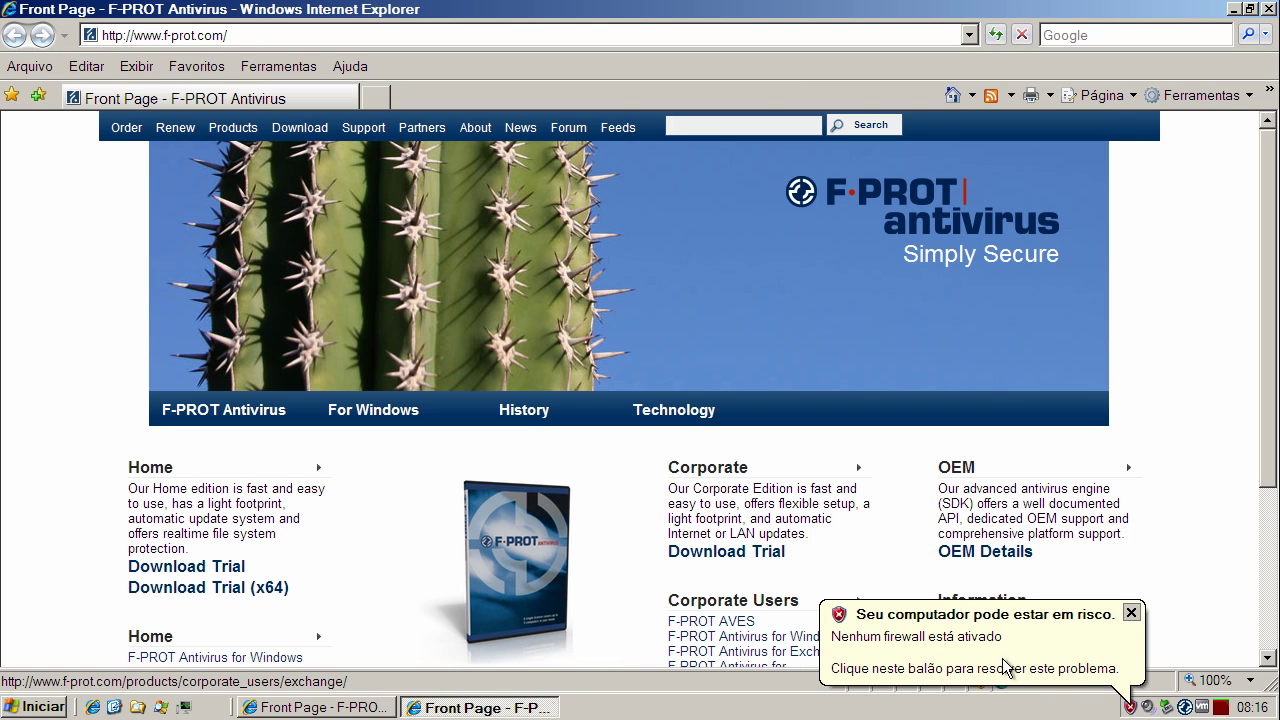
pyautogui.click(1131, 612)
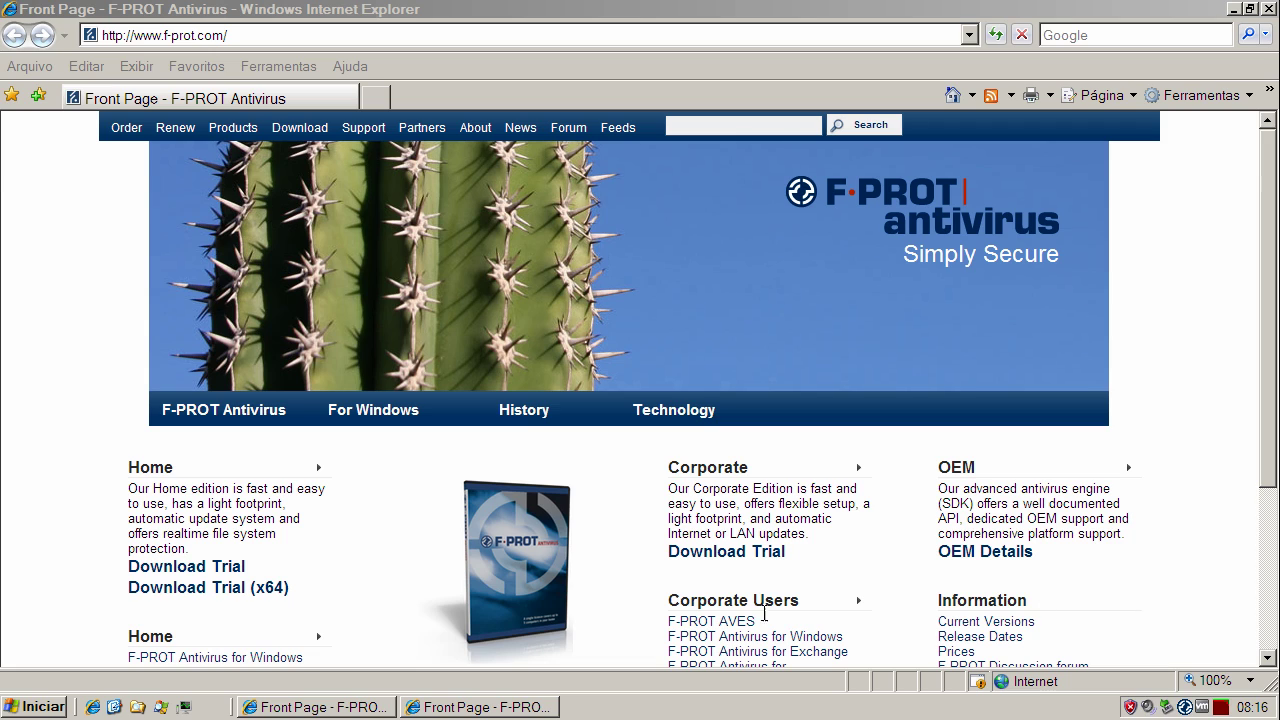
pyautogui.click(1268, 10)
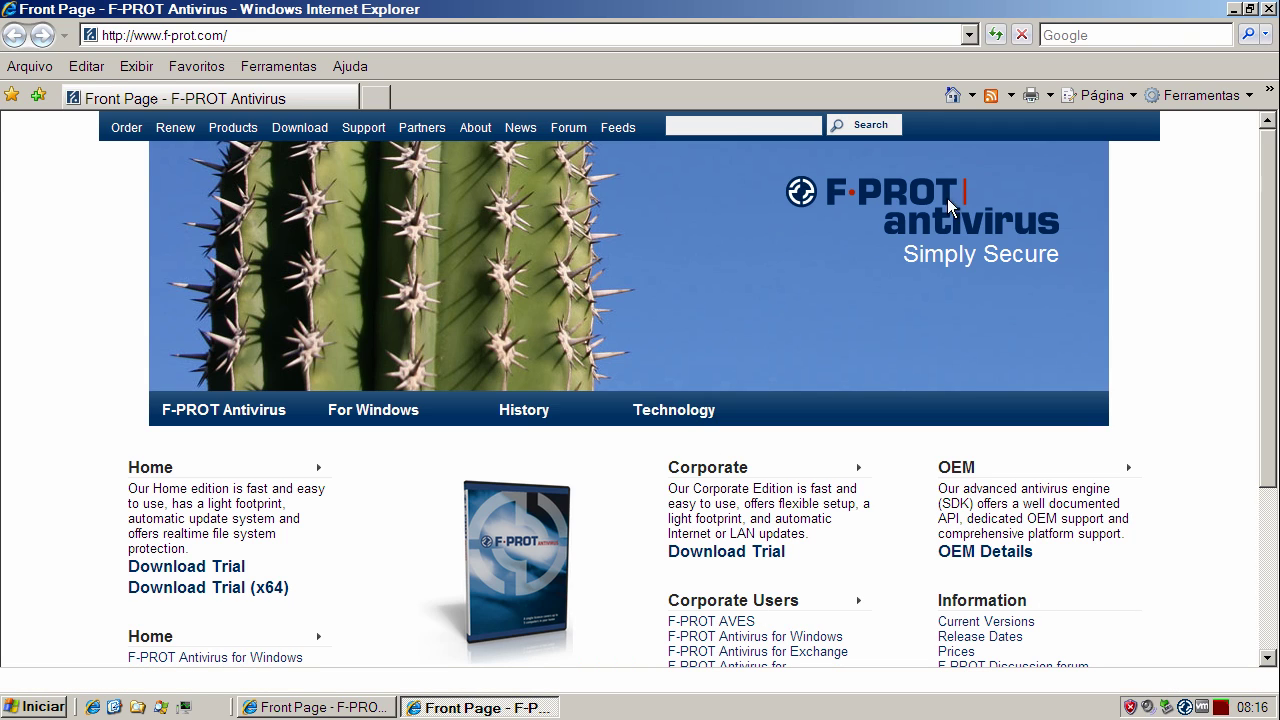
pyautogui.click(381, 712)
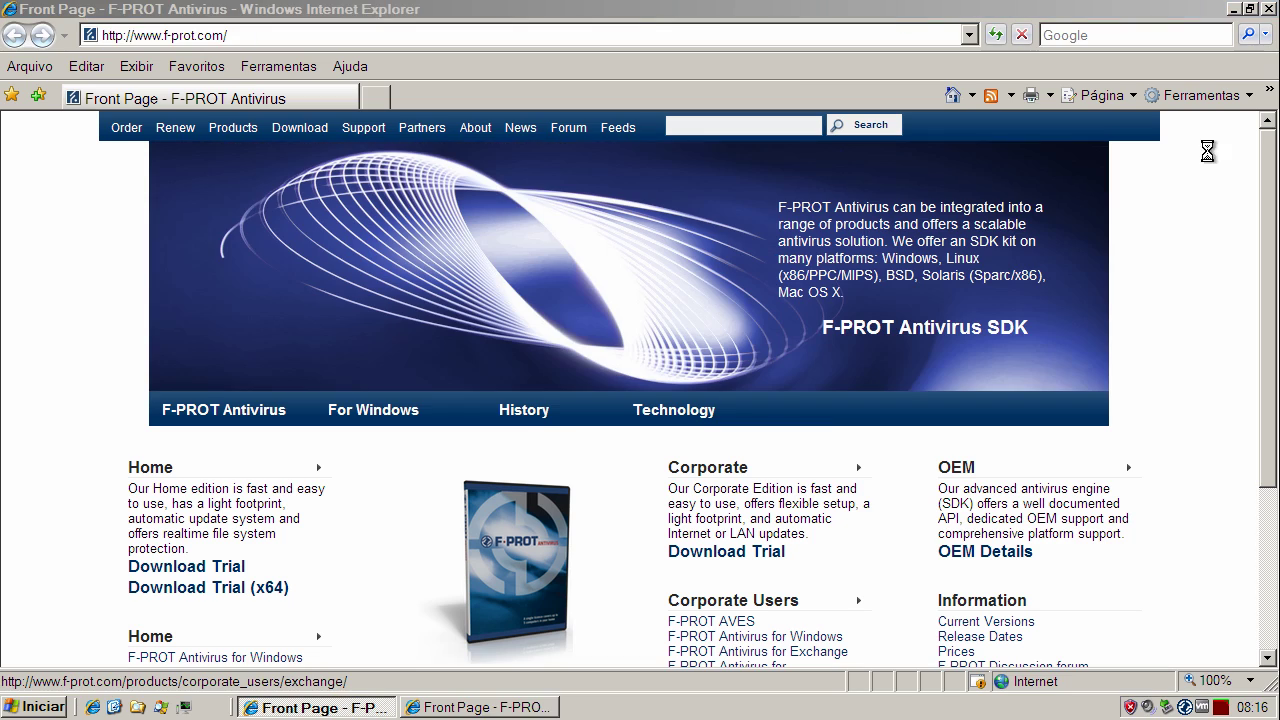
pyautogui.click(1268, 10)
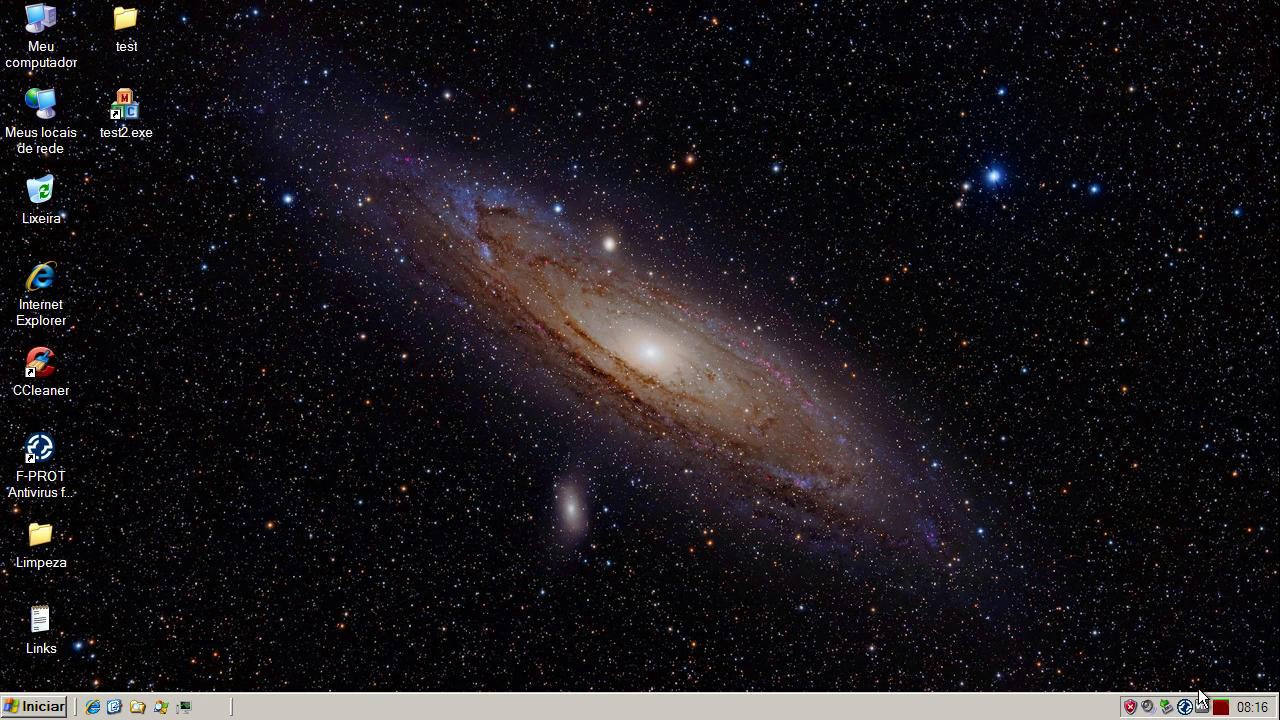
# - Open F-PROT Antivirus from the desktop, check its system status and start a manual scan of My computer
pyautogui.click(1185, 706)
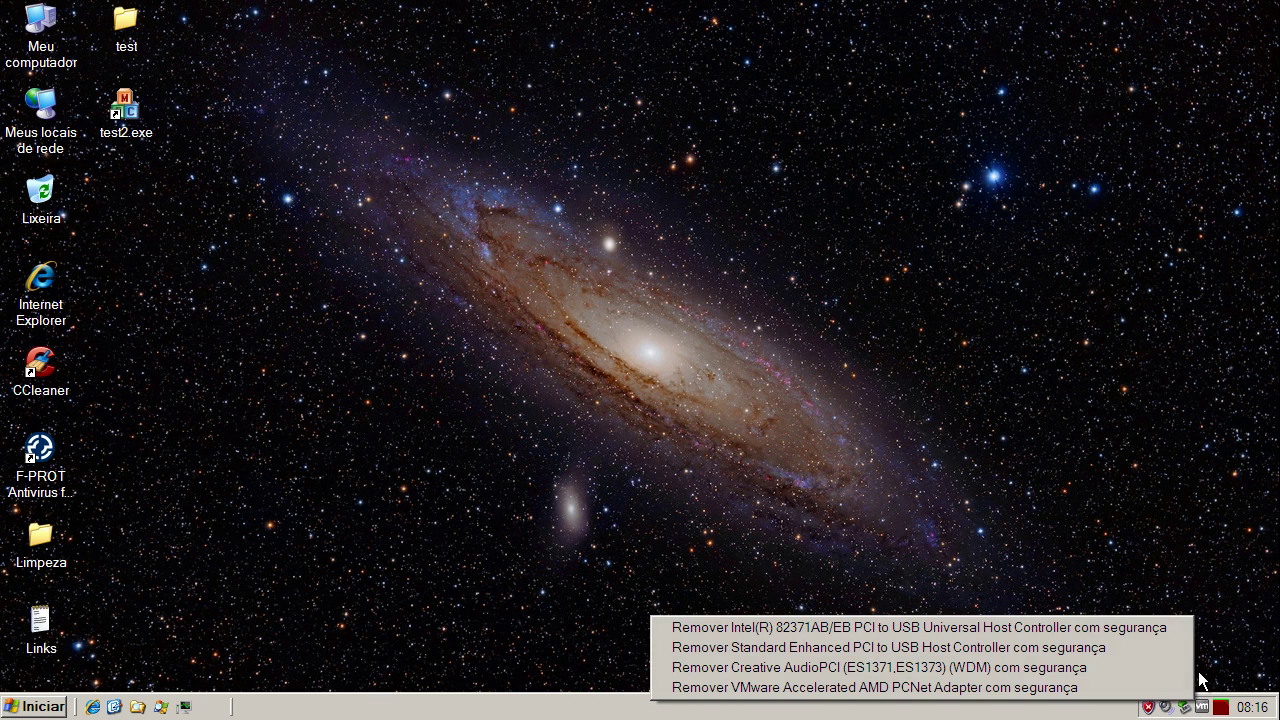
pyautogui.click(991, 473)
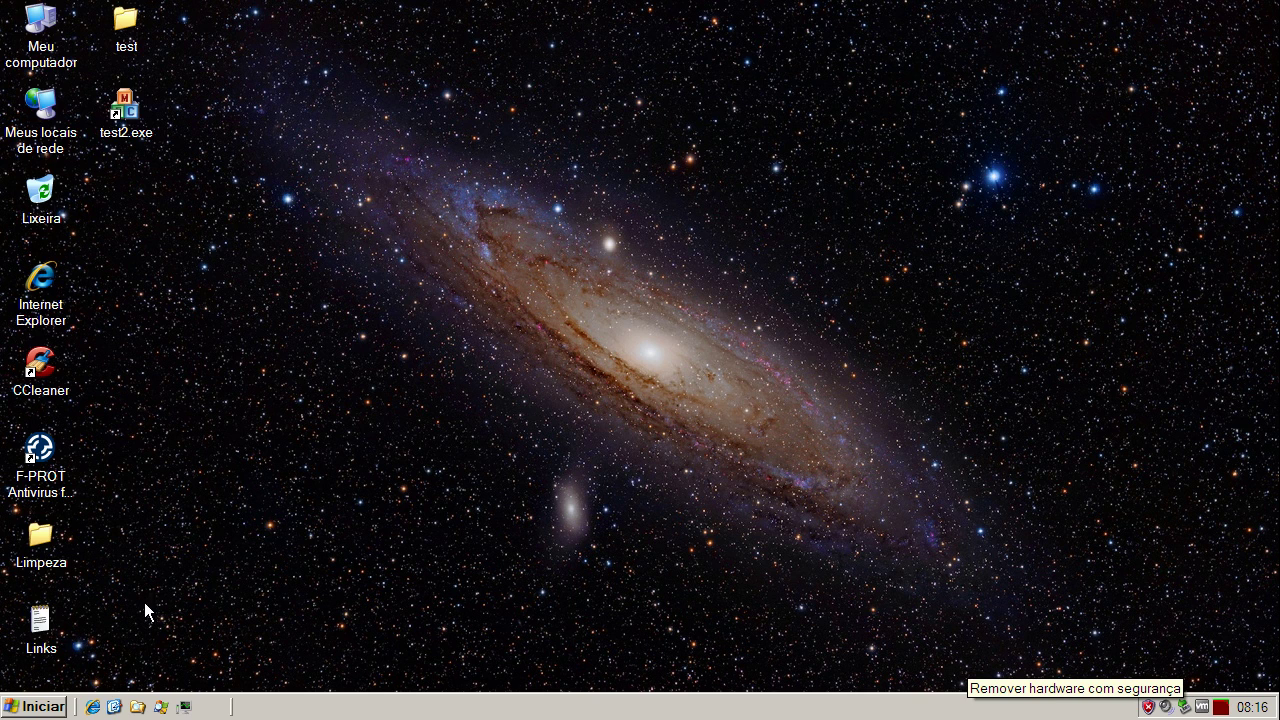
pyautogui.doubleClick(52, 468)
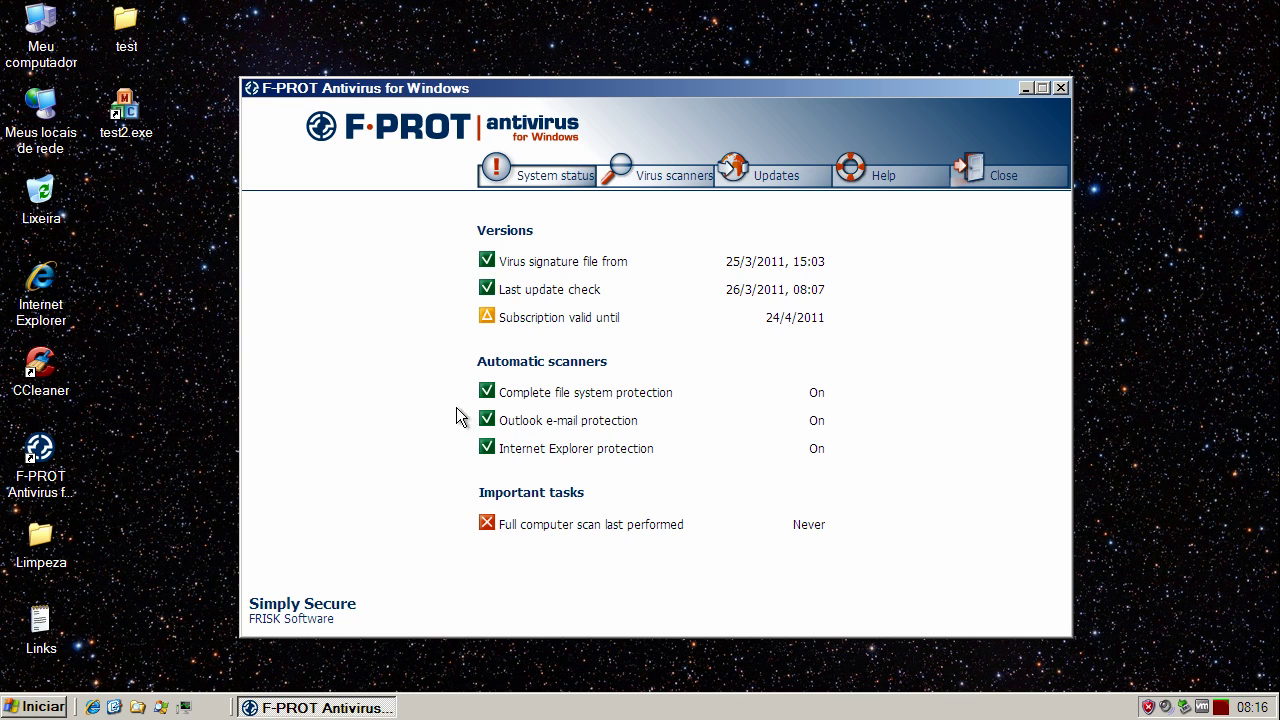
pyautogui.click(658, 176)
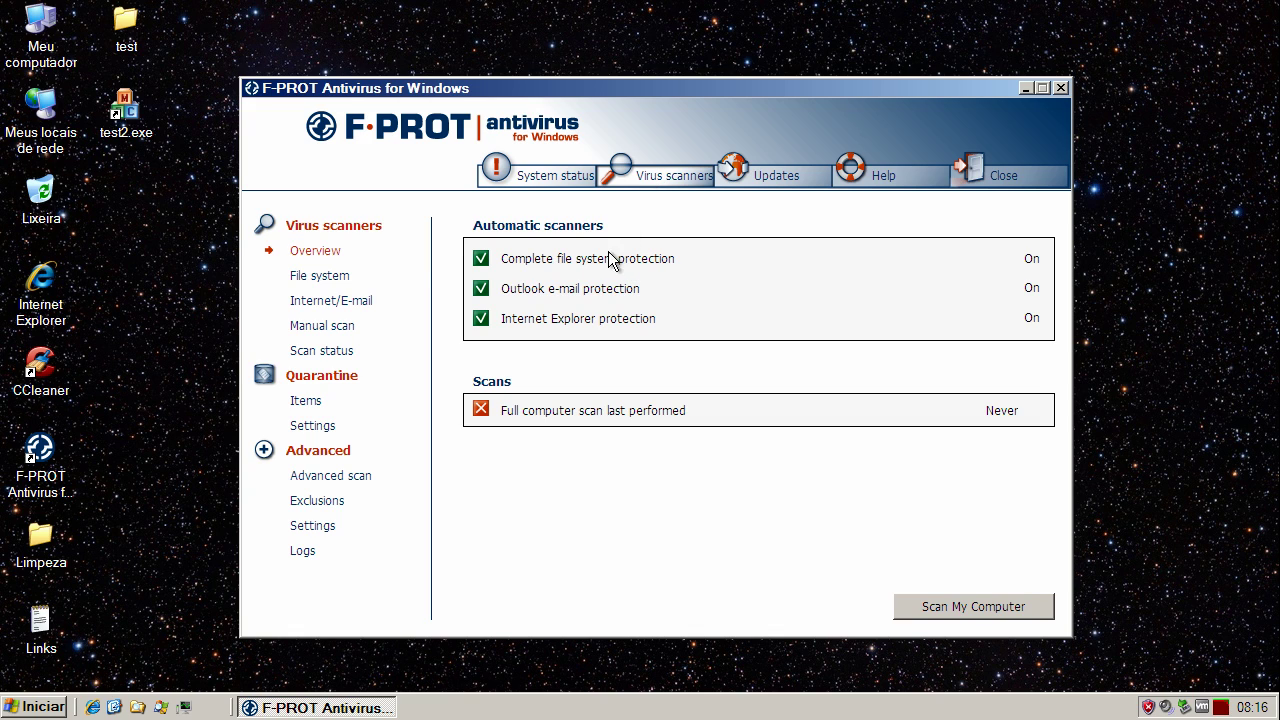
pyautogui.click(585, 178)
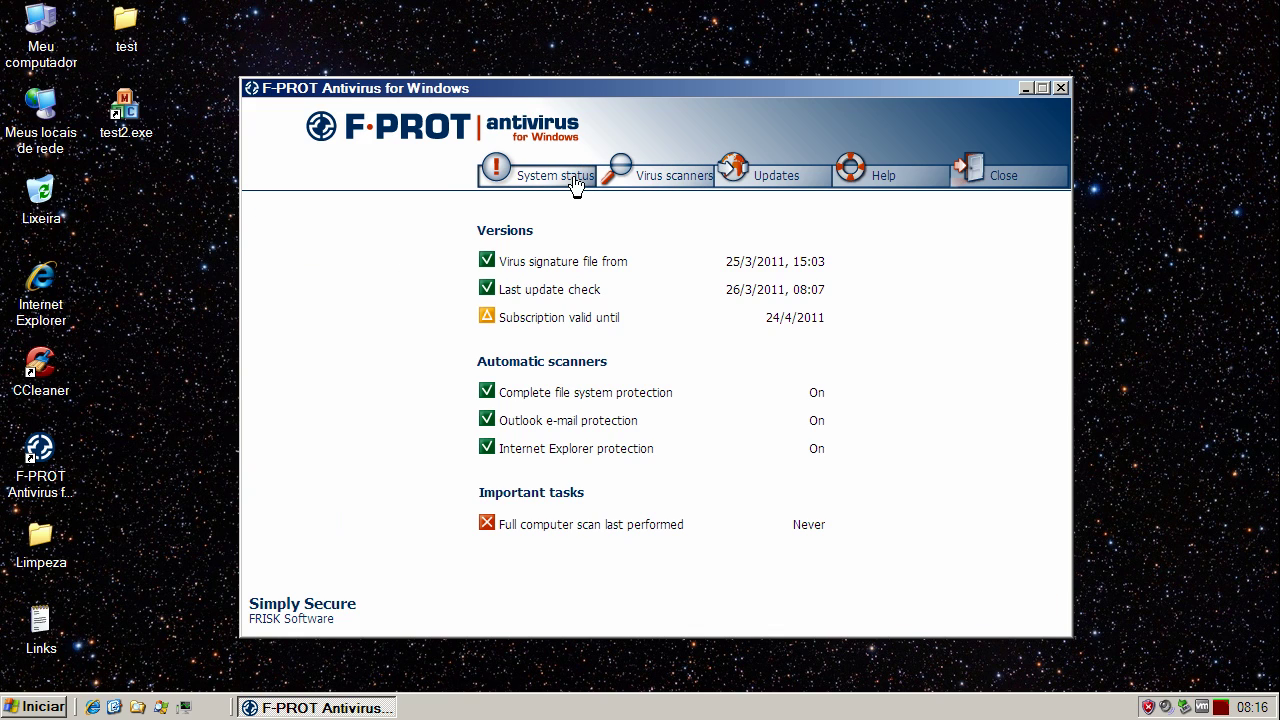
pyautogui.click(545, 528)
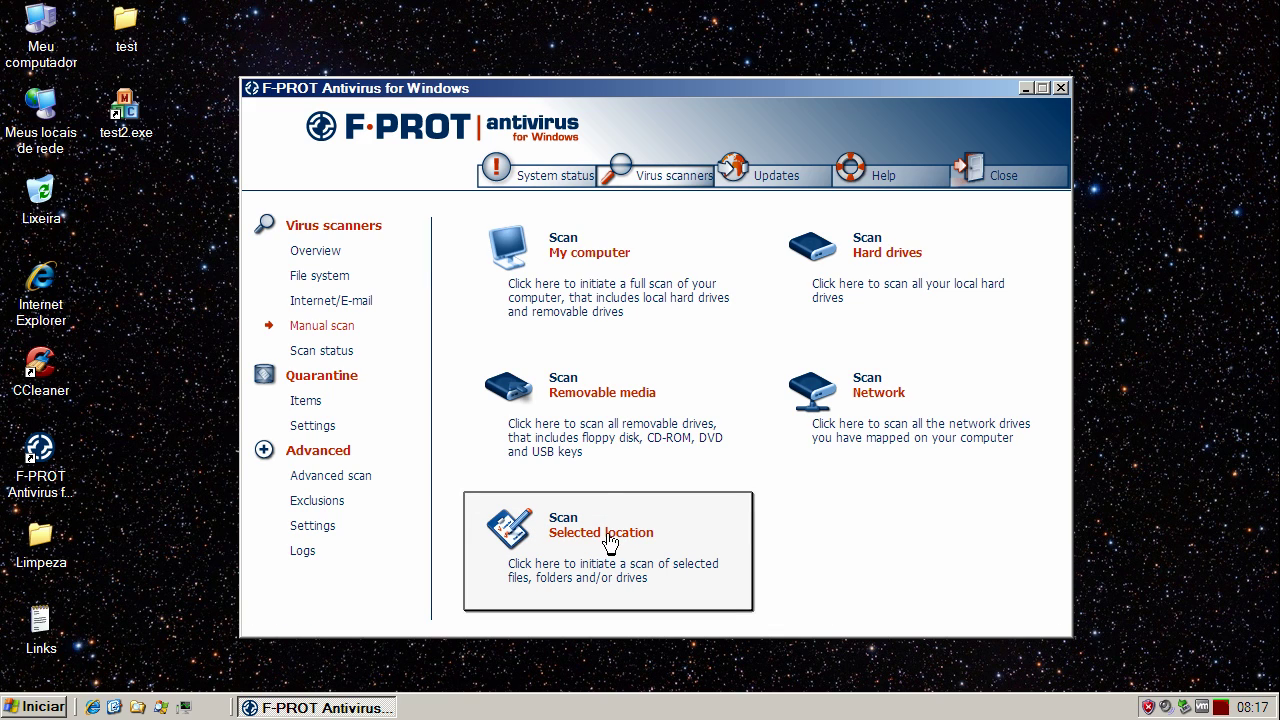
pyautogui.click(592, 276)
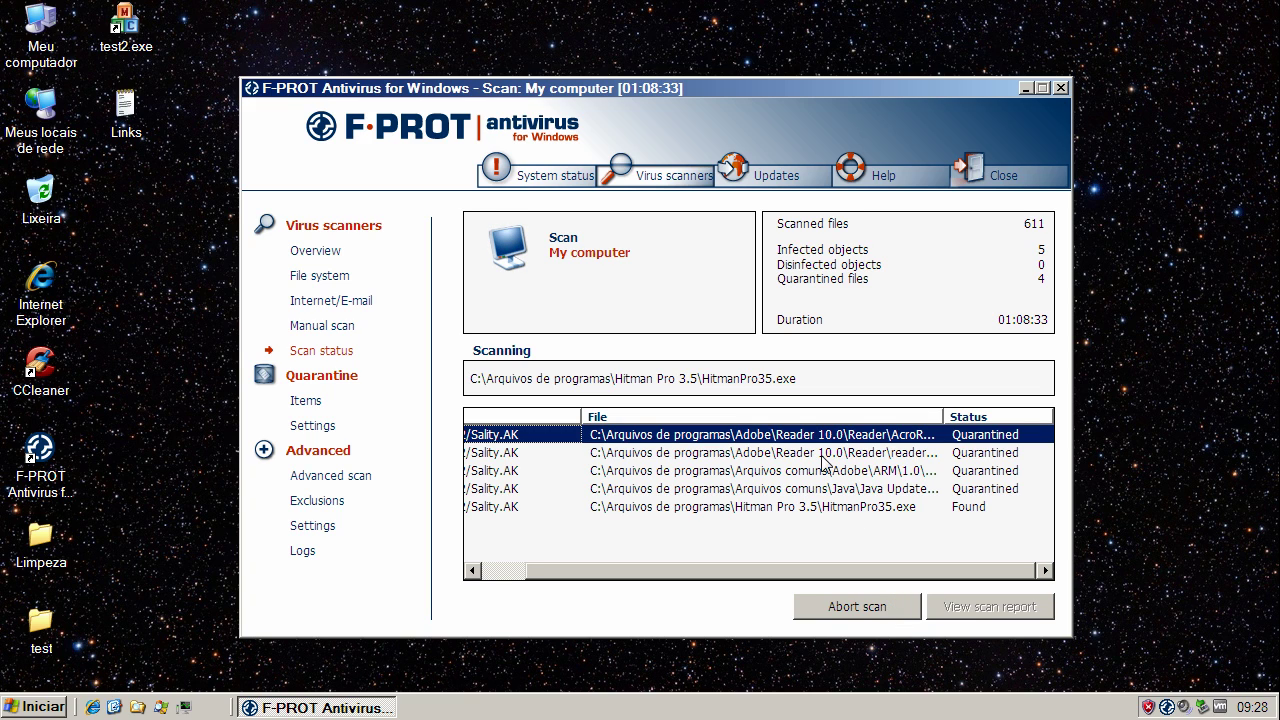
# - Abort the running My computer scan and check the F-PROT system status
pyautogui.click(826, 607)
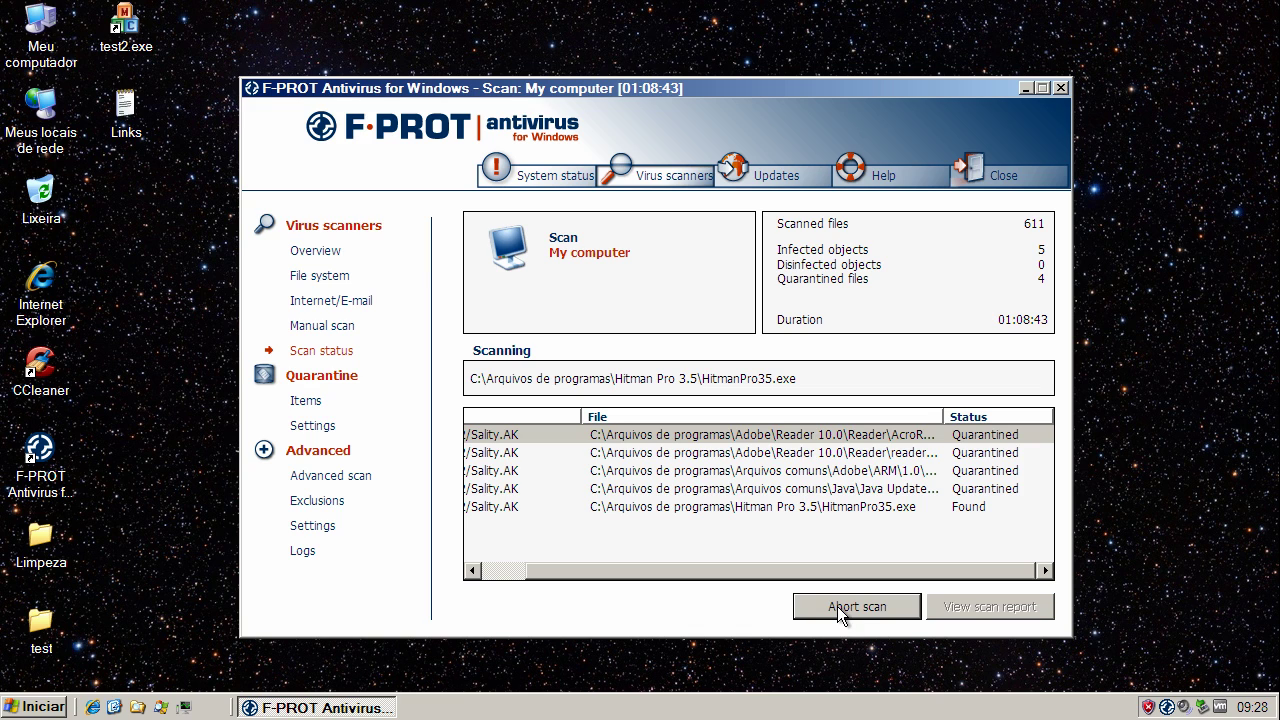
pyautogui.click(552, 180)
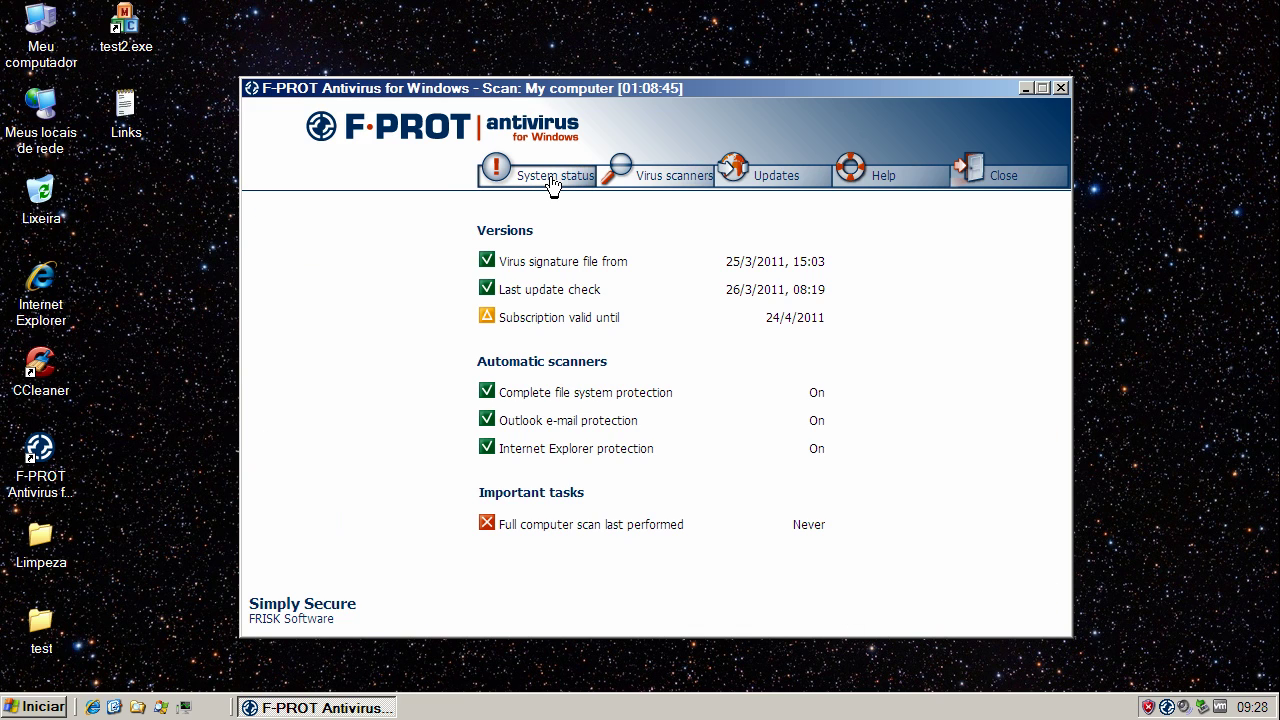
# - Check the scan status and the virus scanners overview, and close the F-PROT window
pyautogui.click(674, 180)
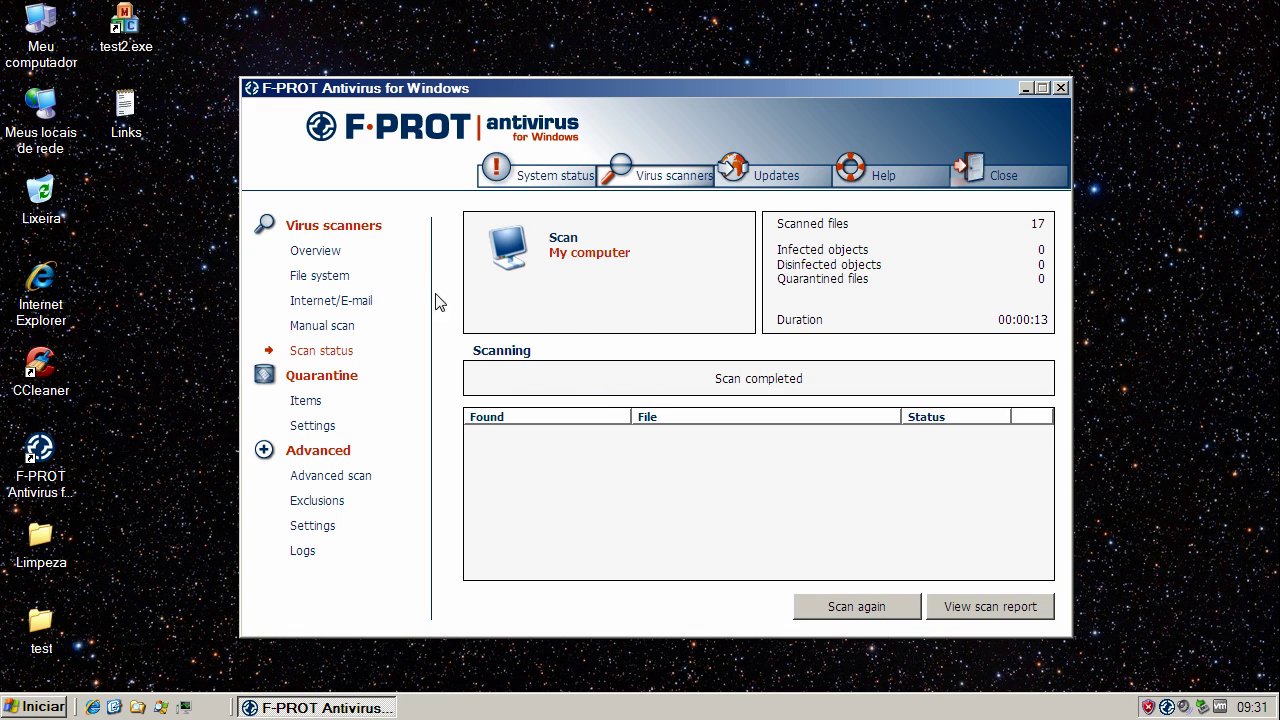
pyautogui.click(297, 253)
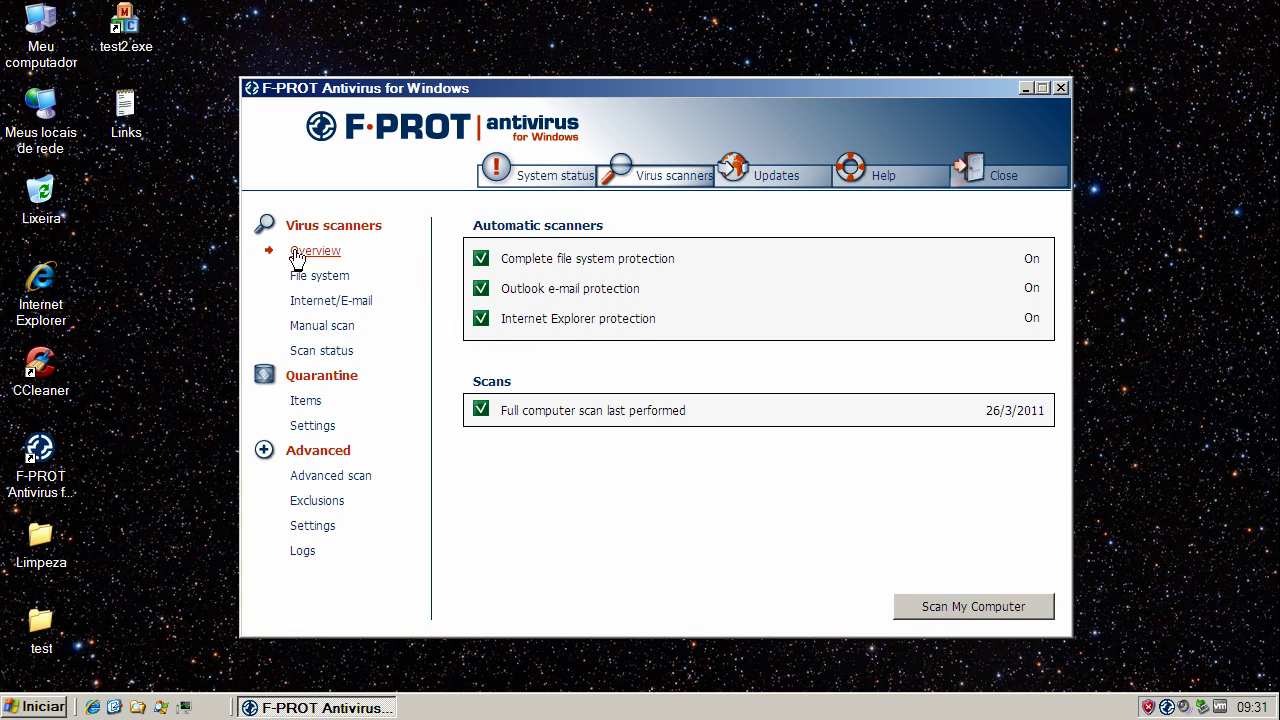
pyautogui.click(1062, 88)
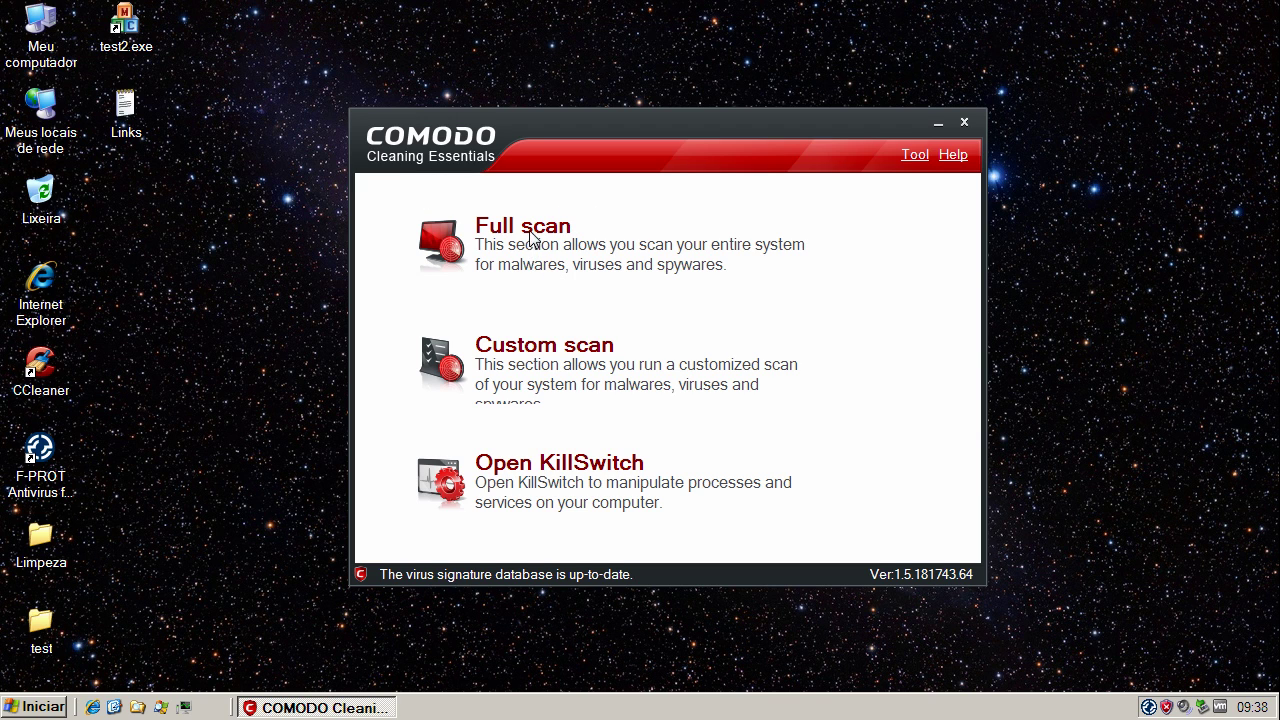
# - Start a full scan in COMODO Cleaning Essentials and accept the computer restart for rootkit scanning
pyautogui.click(530, 237)
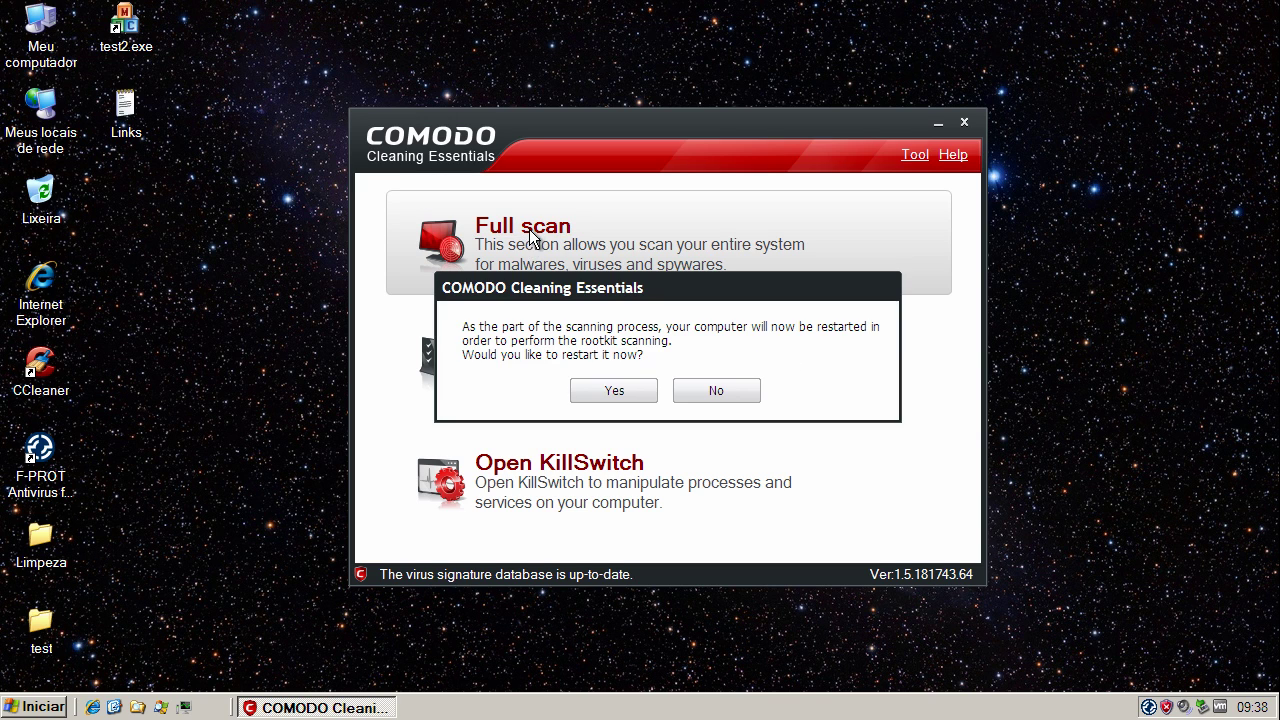
pyautogui.click(590, 390)
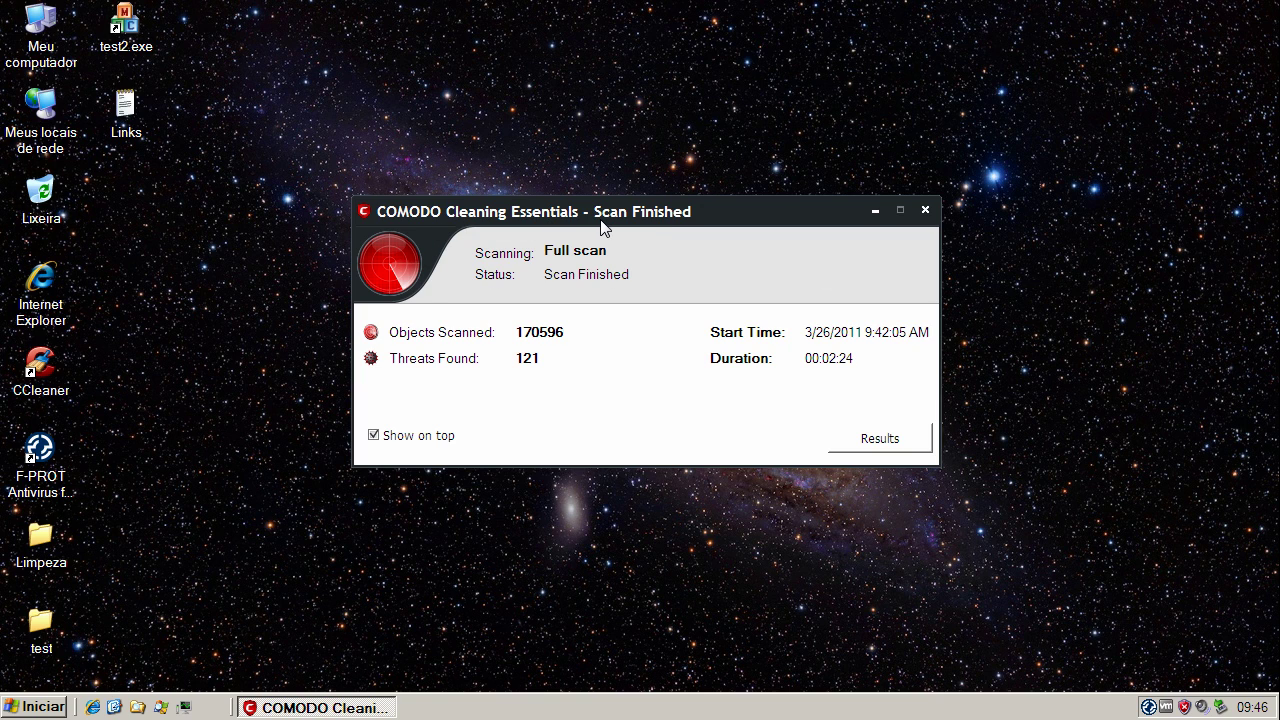
# - Open the COMODO full scan results, review the list of threats and clean all selected items
pyautogui.click(877, 438)
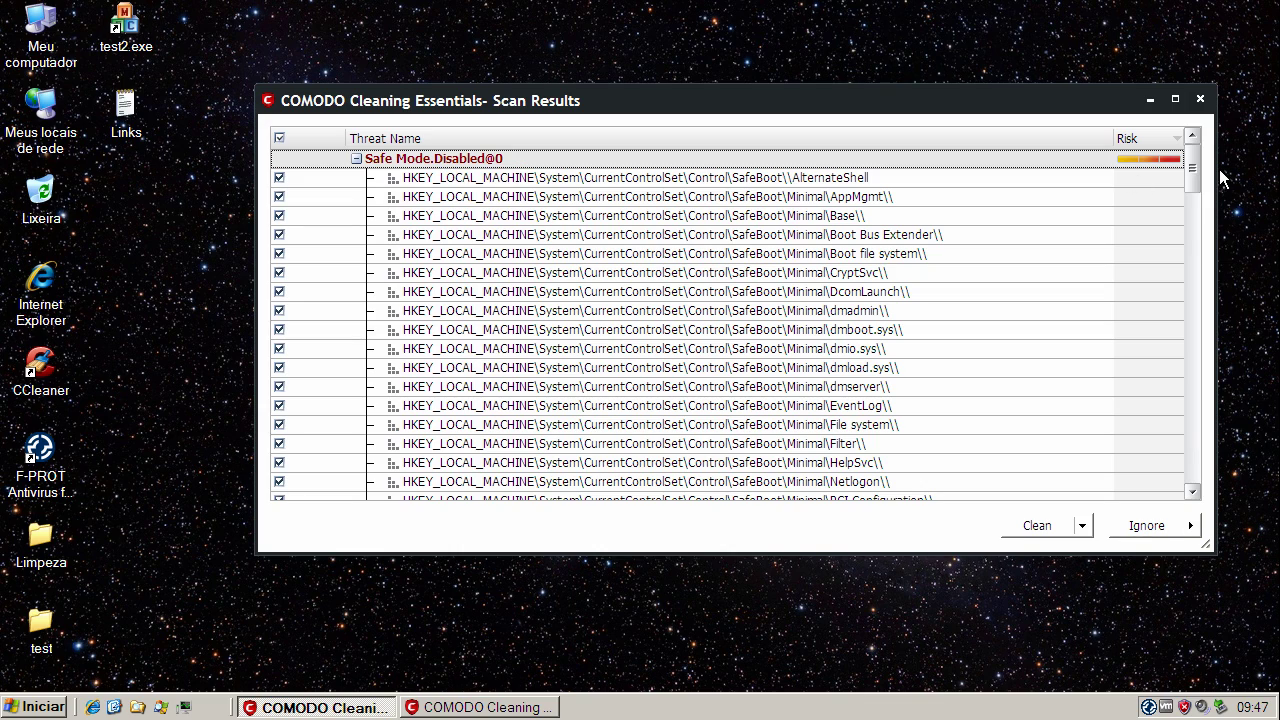
pyautogui.moveTo(1192, 165); pyautogui.dragTo(1195, 465)
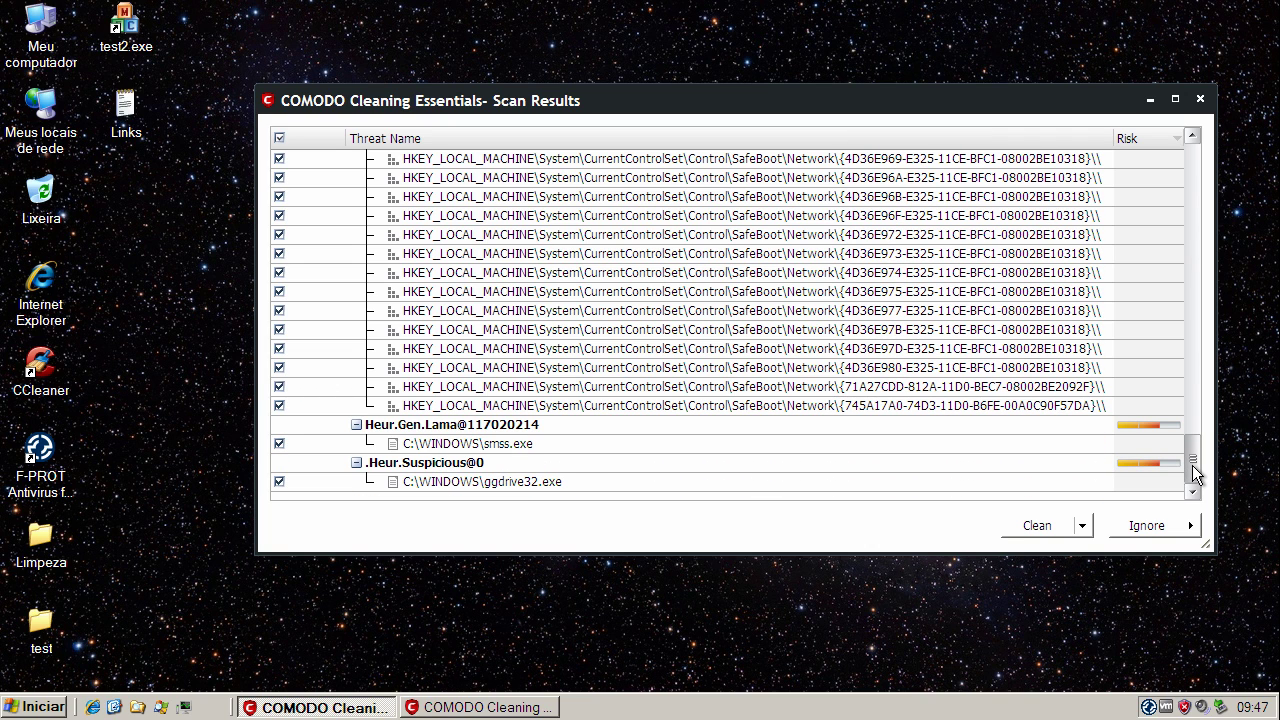
pyautogui.click(1055, 527)
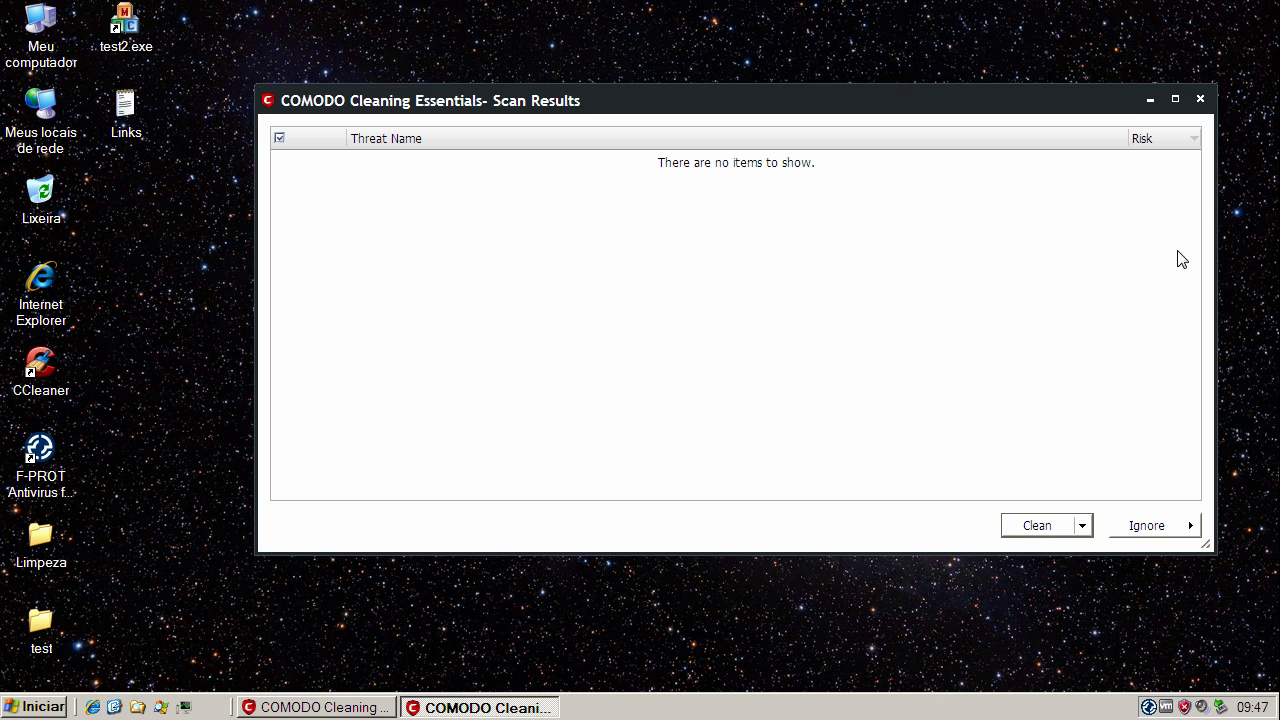
# - Close the COMODO scan results, then run the CCleaner cleanup with the preselected items and close CCleaner
pyautogui.click(1200, 98)
pyautogui.click(694, 368)
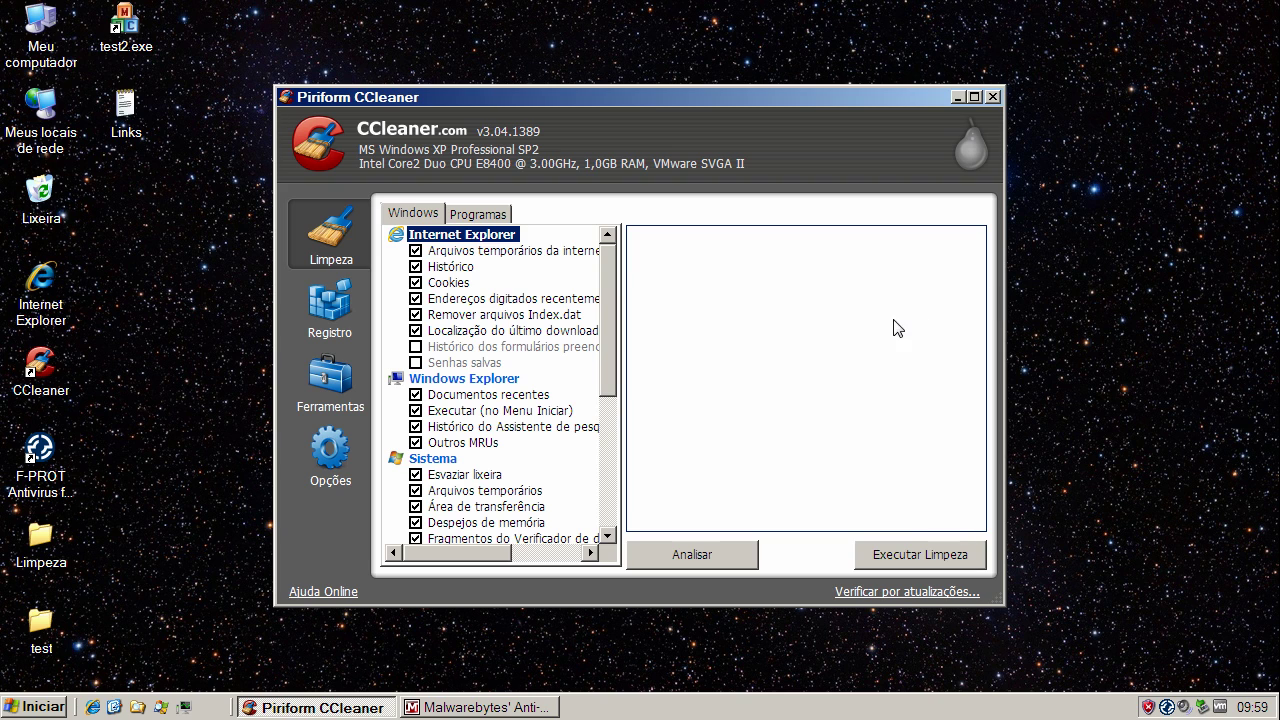
pyautogui.click(920, 557)
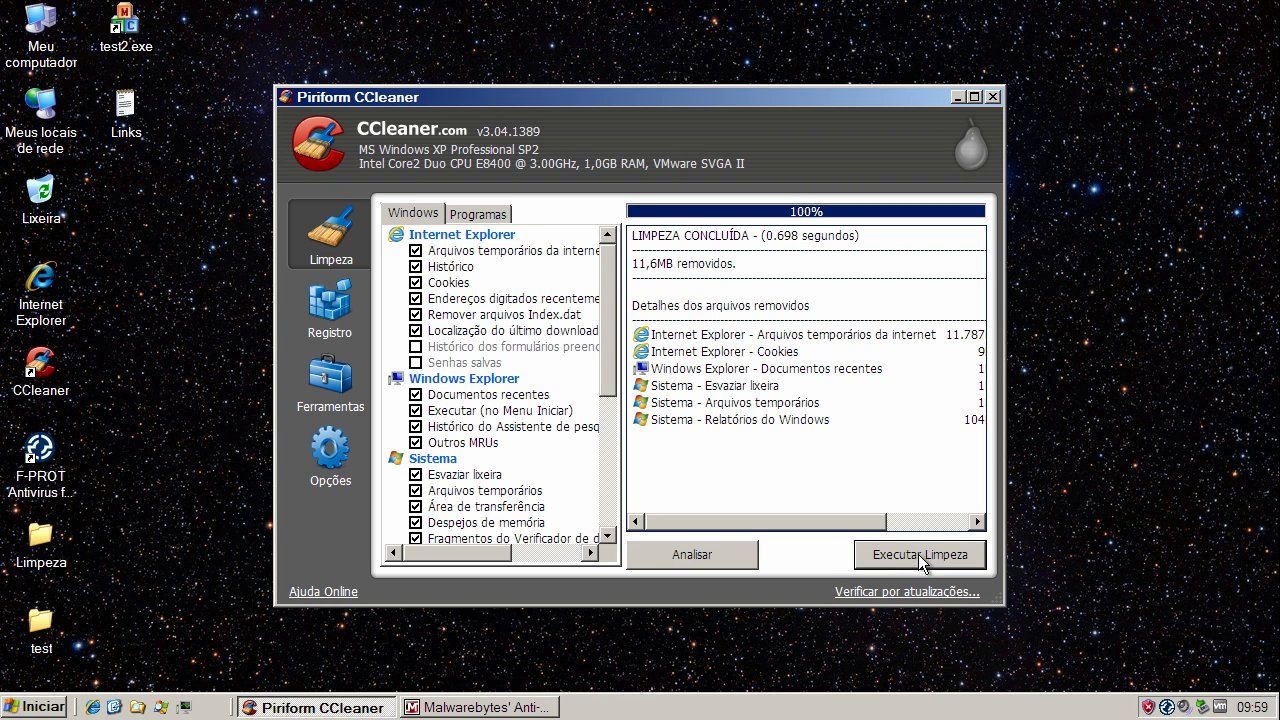
pyautogui.click(920, 558)
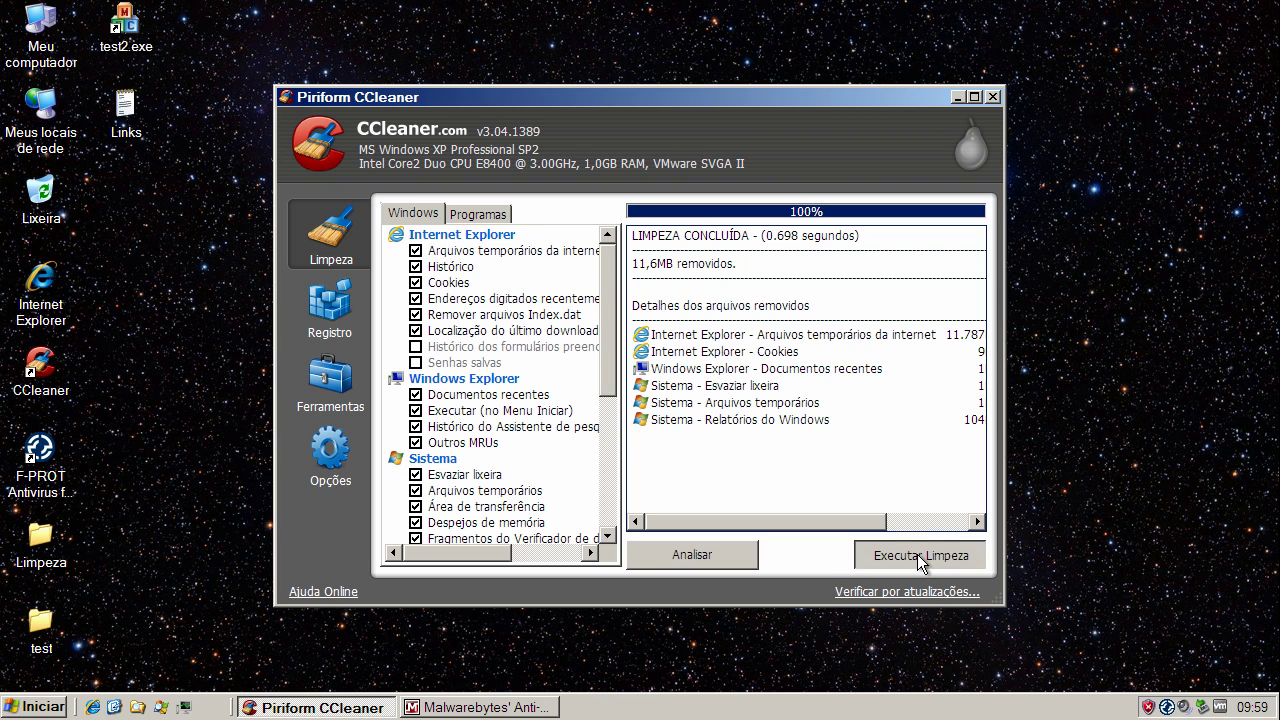
pyautogui.click(994, 97)
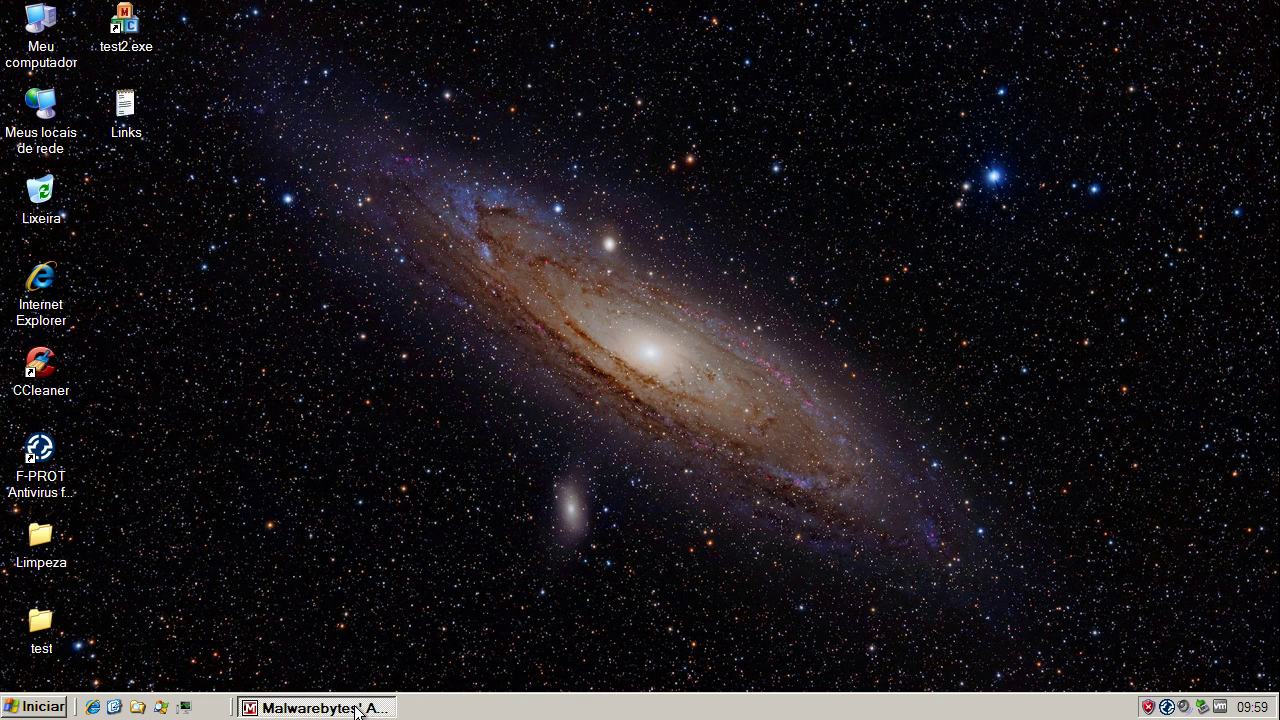
# - Check for database updates in Malwarebytes' Anti-Malware and run a quick scan (Verificação Rápida)
pyautogui.click(320, 708)
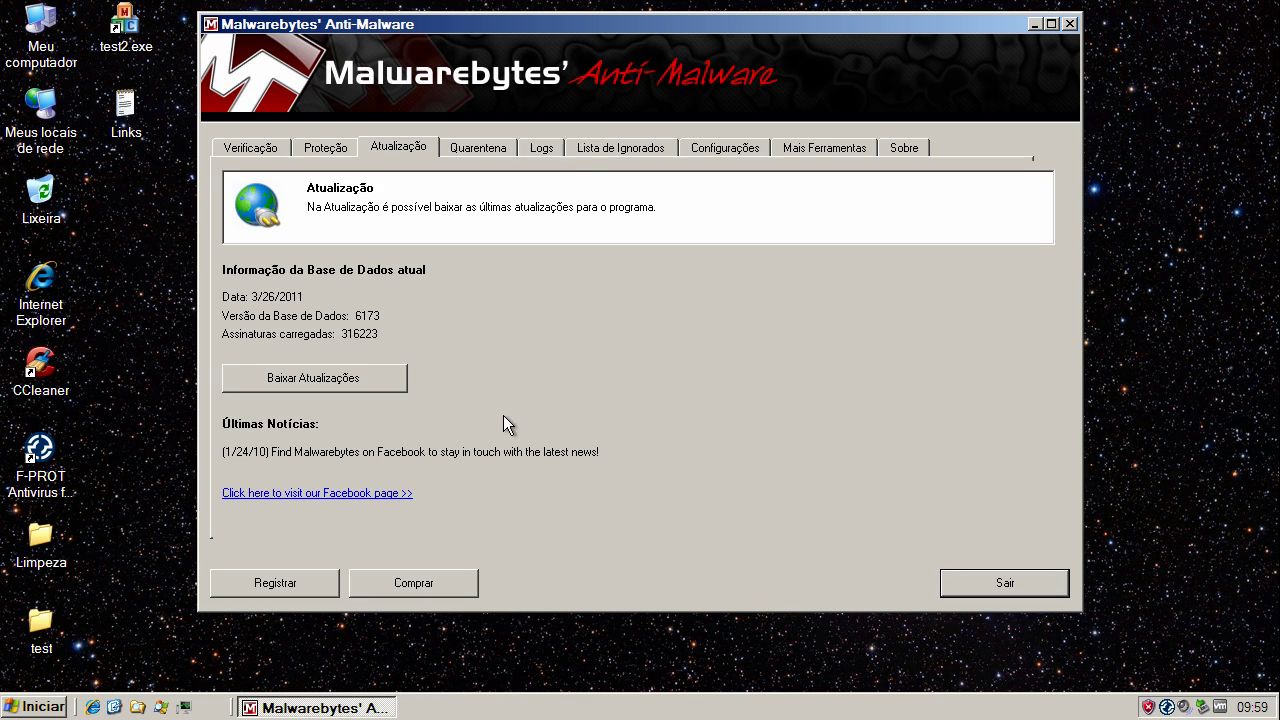
pyautogui.click(368, 381)
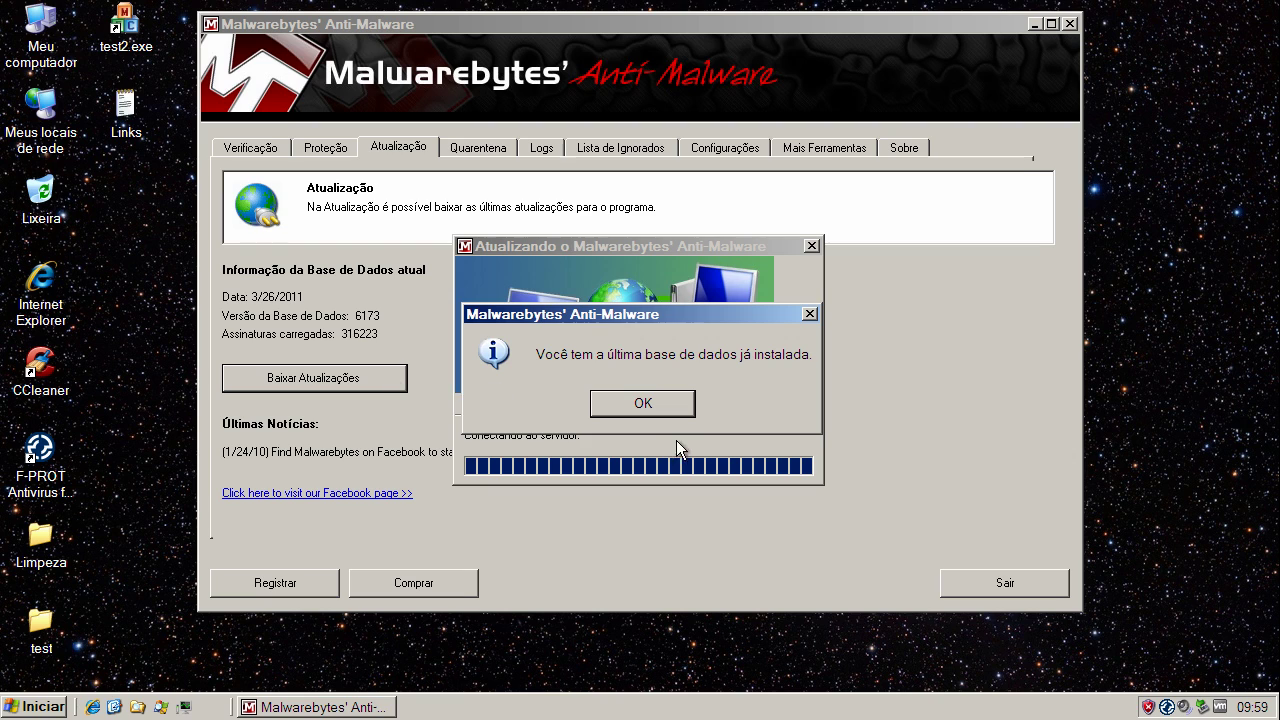
pyautogui.click(664, 400)
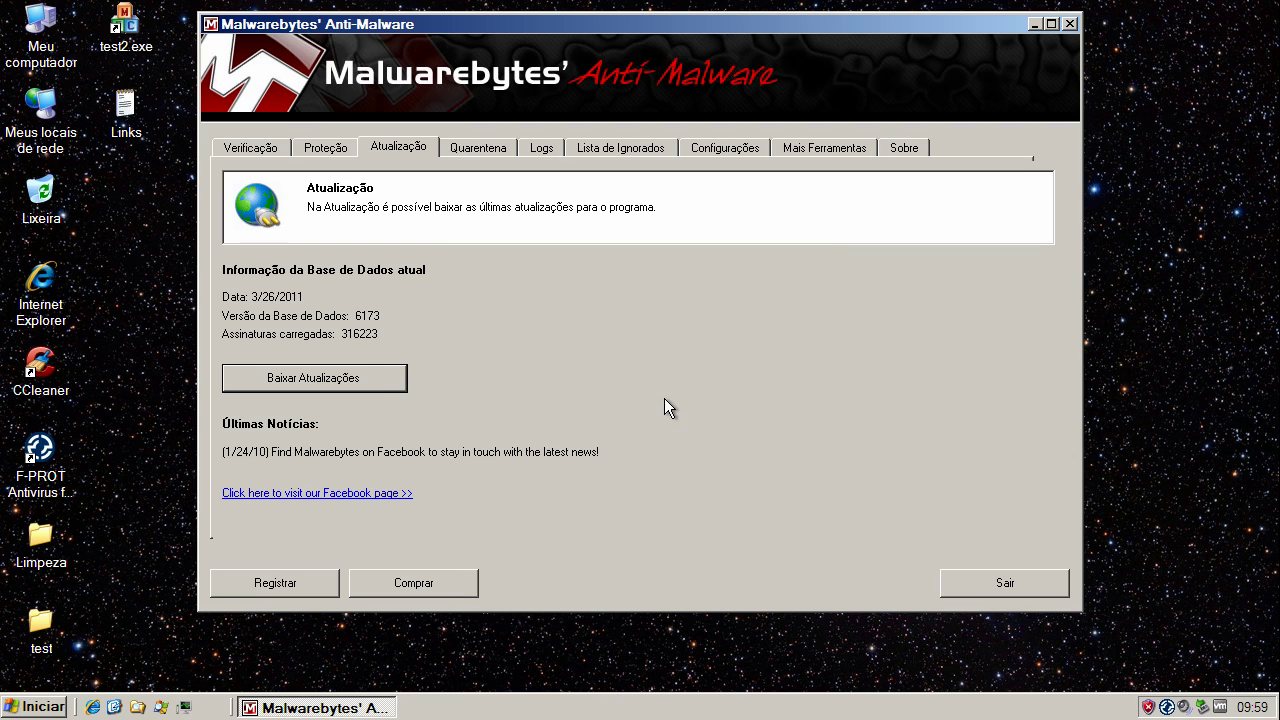
pyautogui.click(278, 152)
pyautogui.click(326, 508)
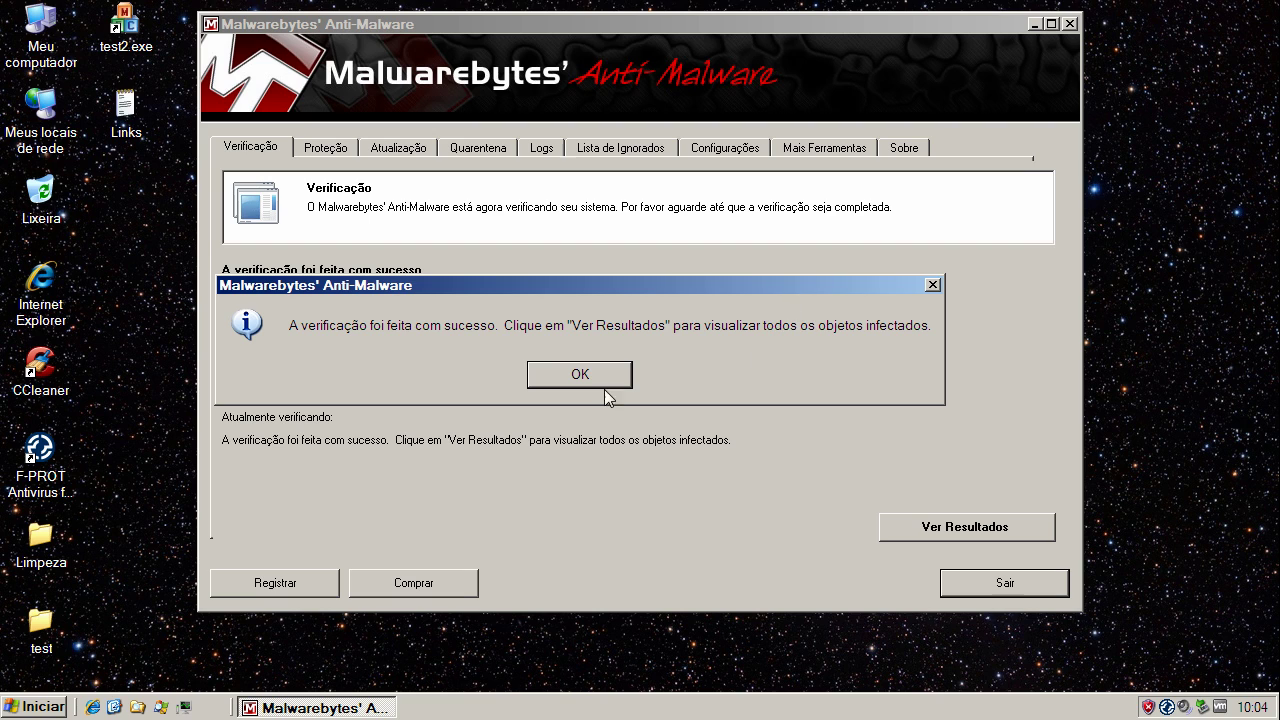
# - Open the Malwarebytes scan results and examine the detected threats, widening the Ítem and Fabricante columns
pyautogui.click(592, 374)
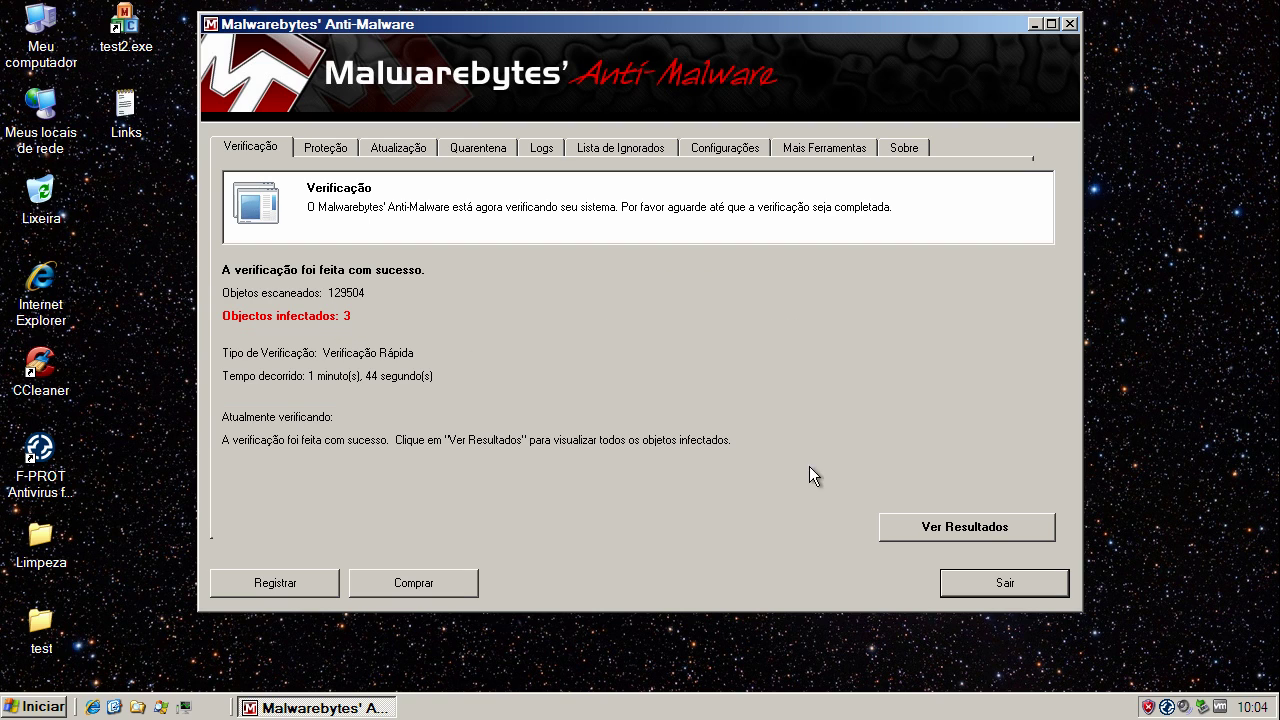
pyautogui.click(940, 527)
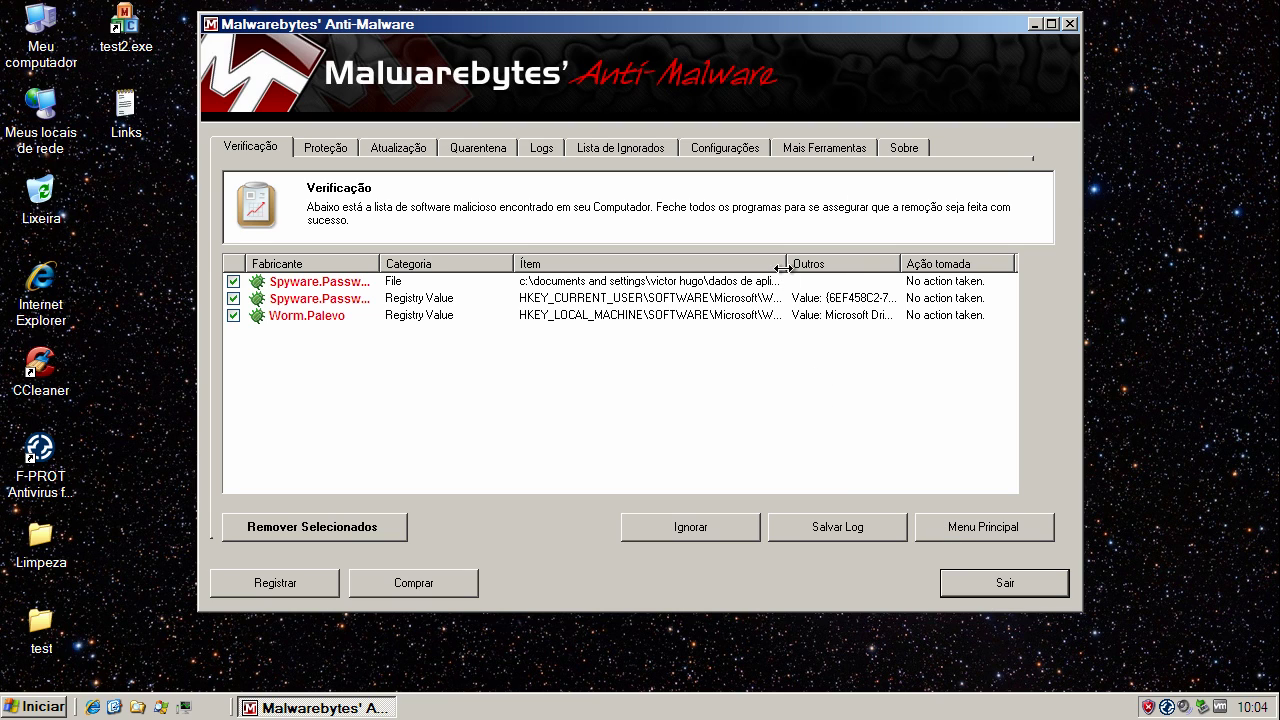
pyautogui.moveTo(787, 264); pyautogui.dragTo(1003, 264)
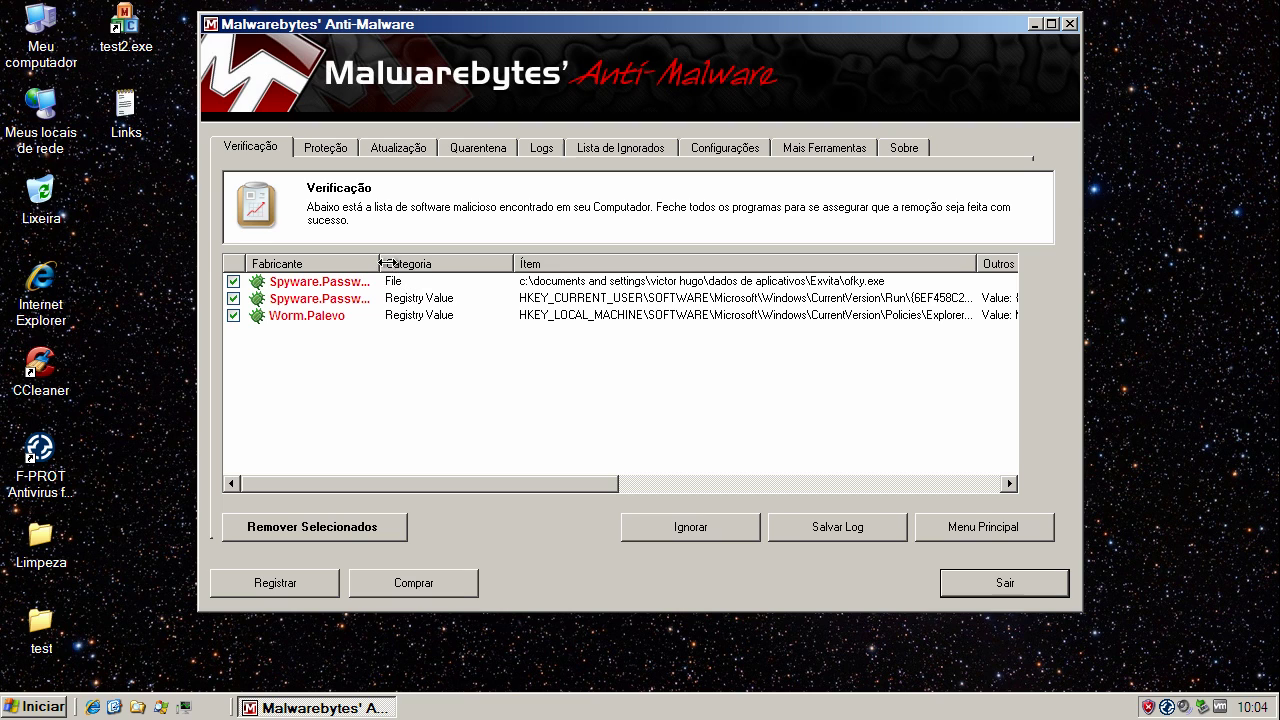
pyautogui.moveTo(381, 263); pyautogui.dragTo(572, 263)
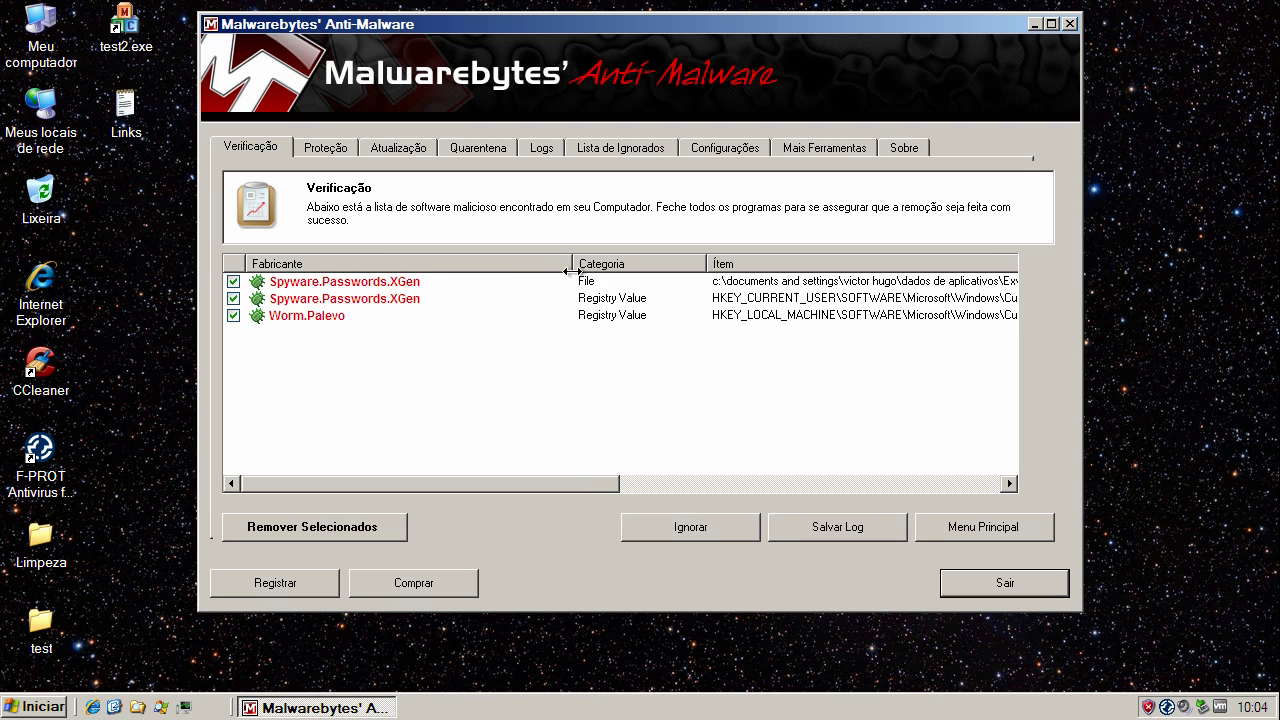
pyautogui.click(328, 285)
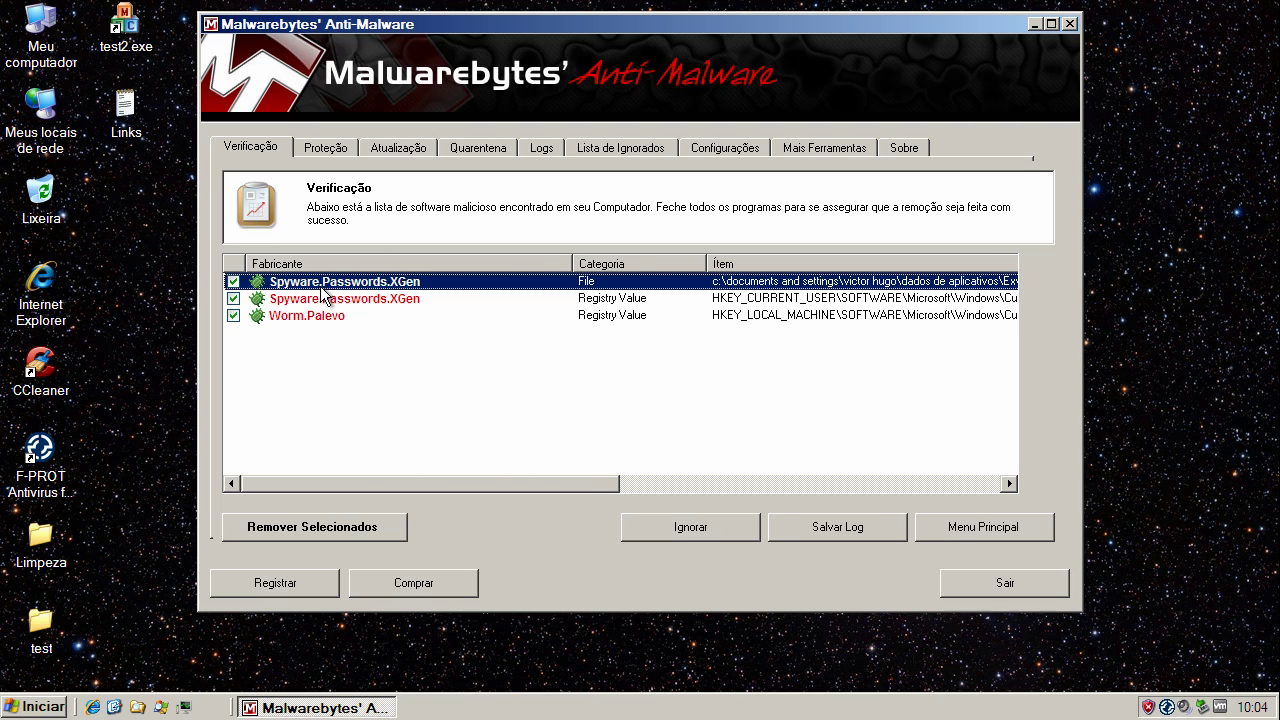
pyautogui.click(320, 316)
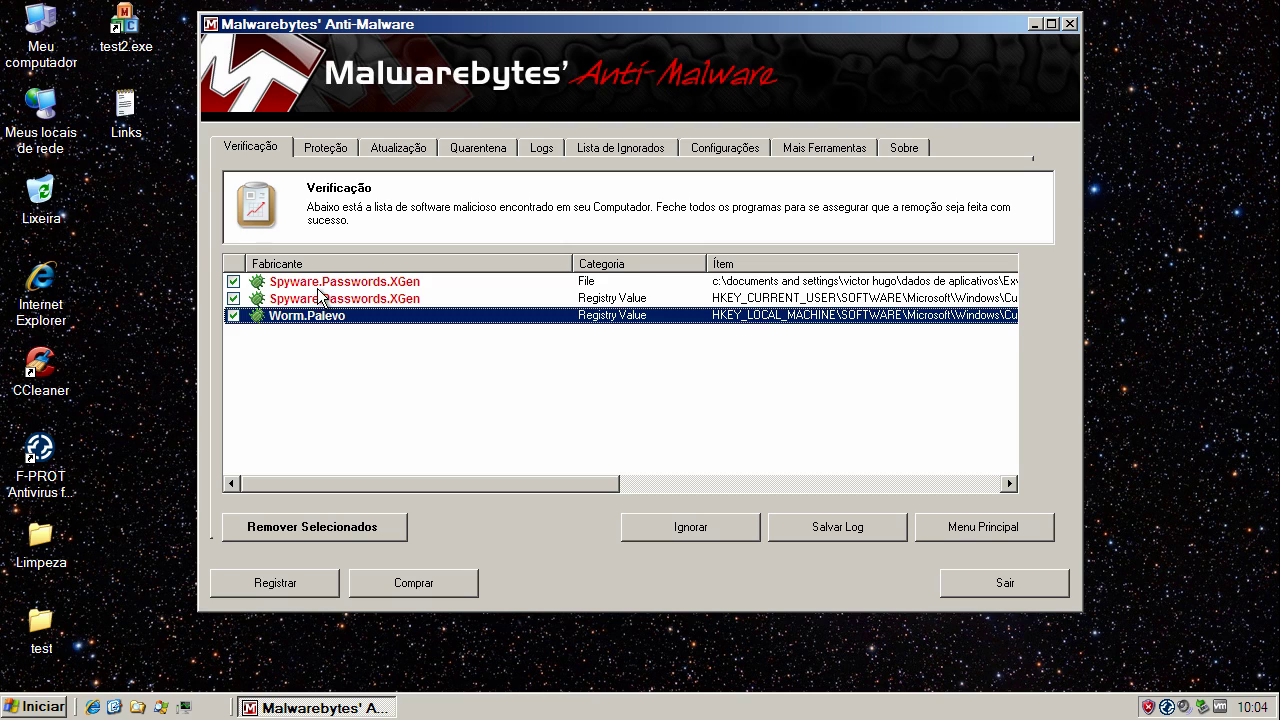
pyautogui.click(320, 285)
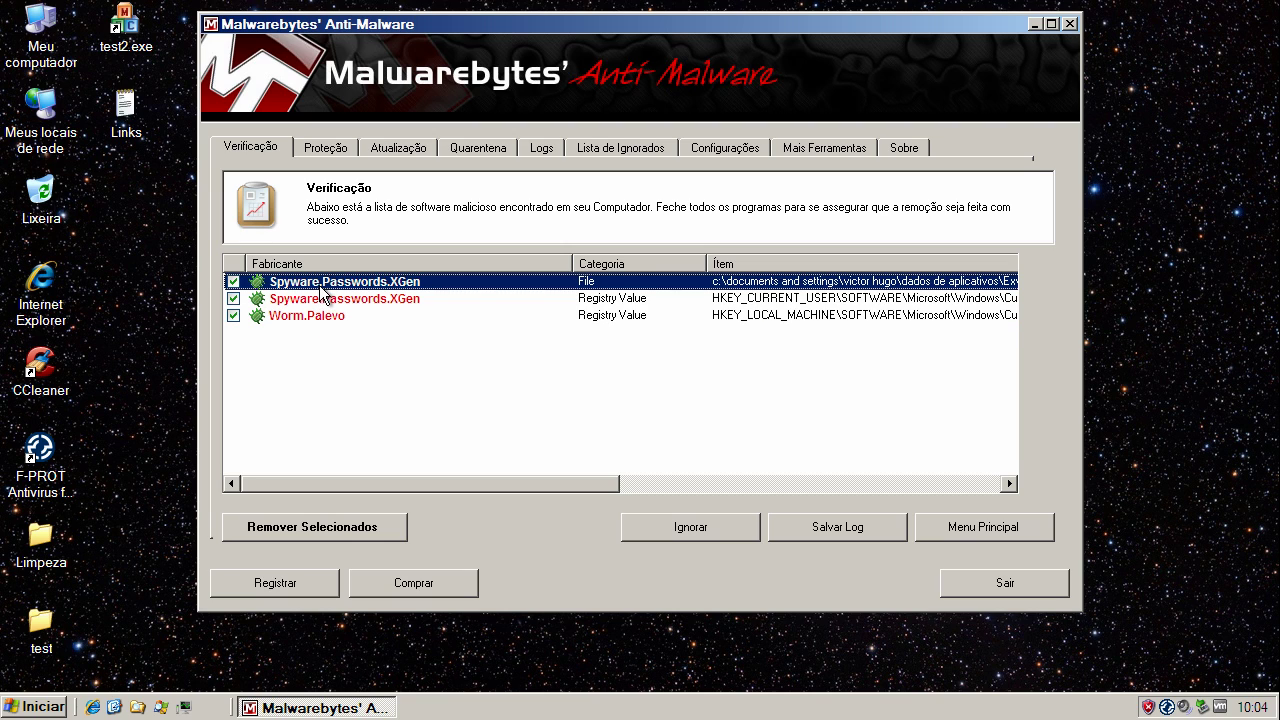
pyautogui.click(366, 301)
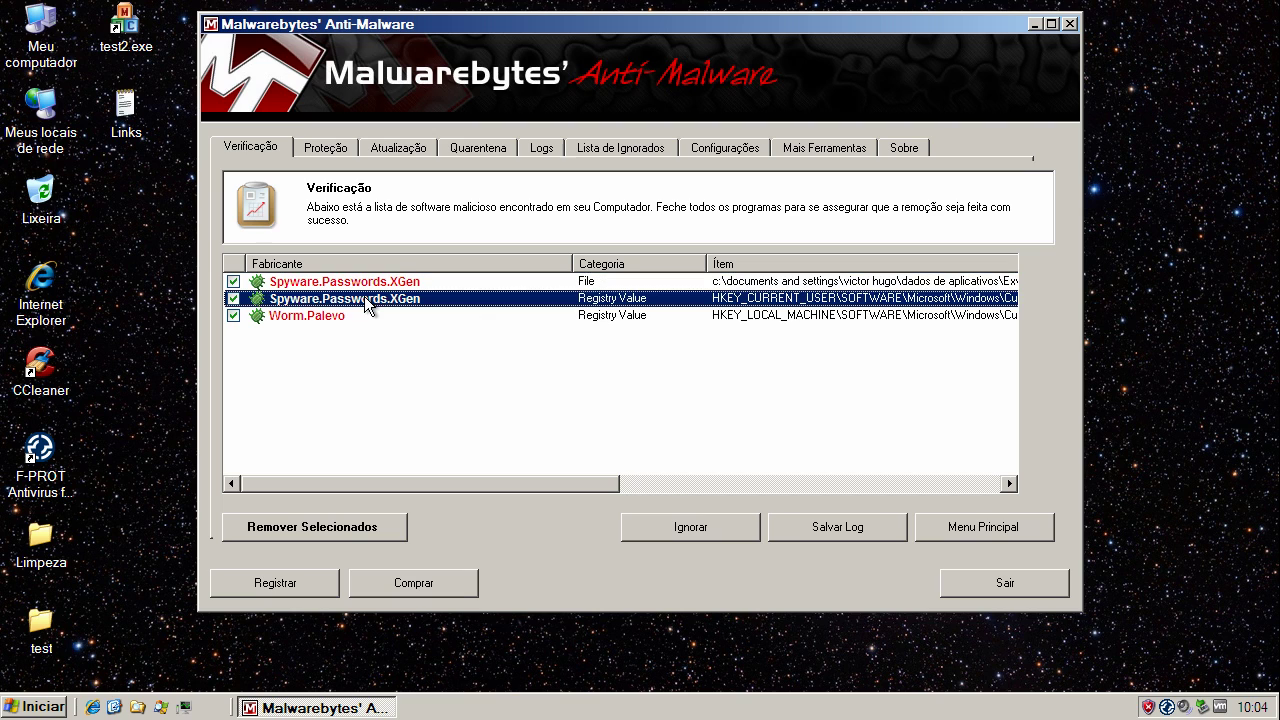
pyautogui.click(366, 287)
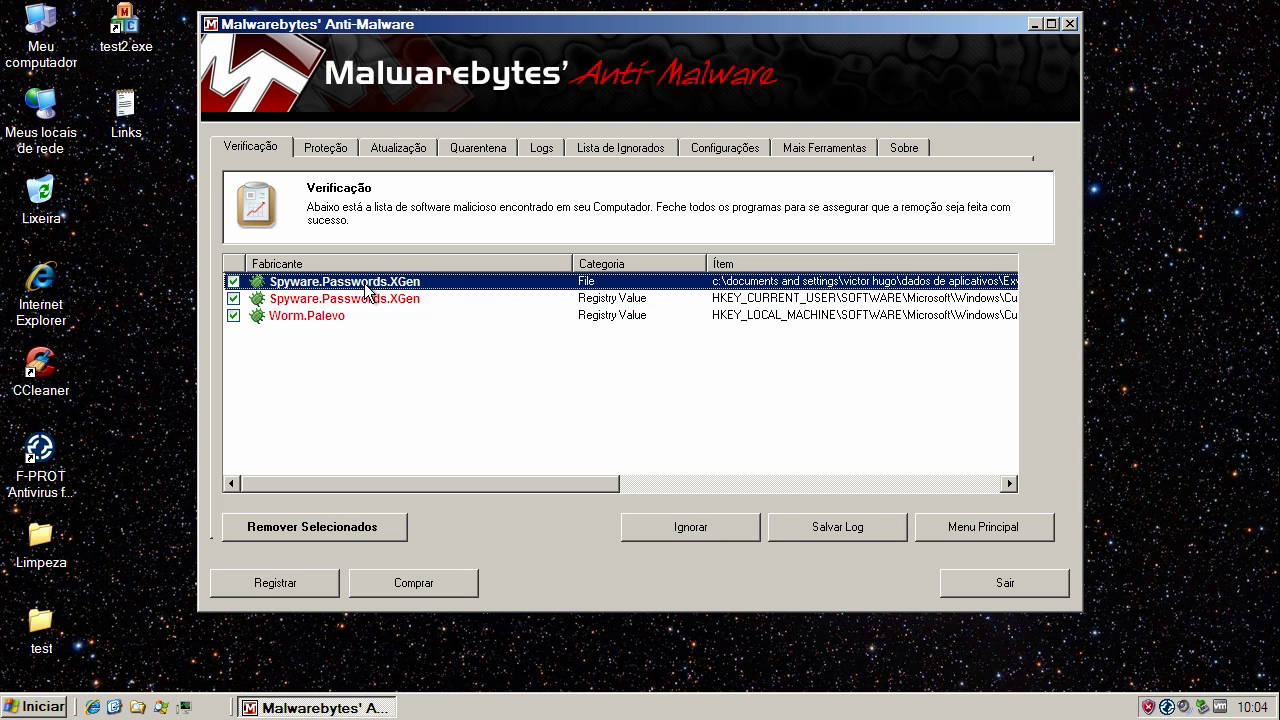
pyautogui.click(327, 318)
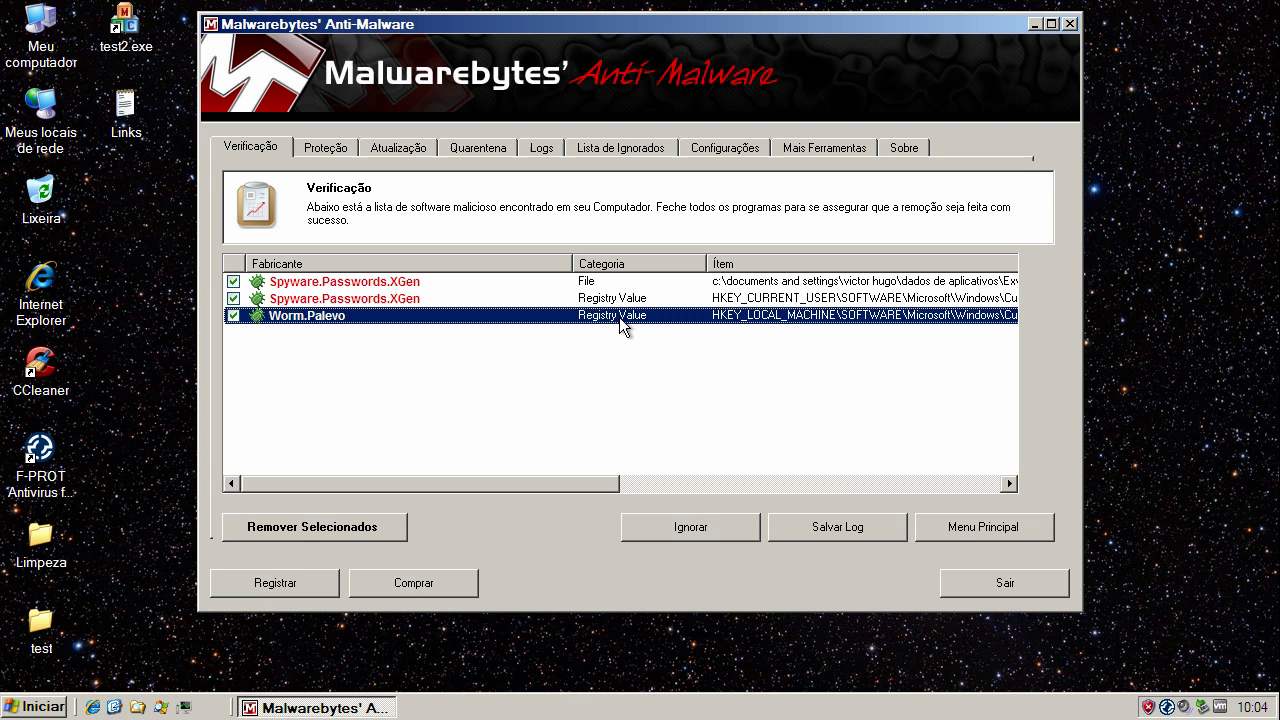
# - Remove all selected threats in Malwarebytes, close the log, decline the computer restart and close the program
pyautogui.click(372, 530)
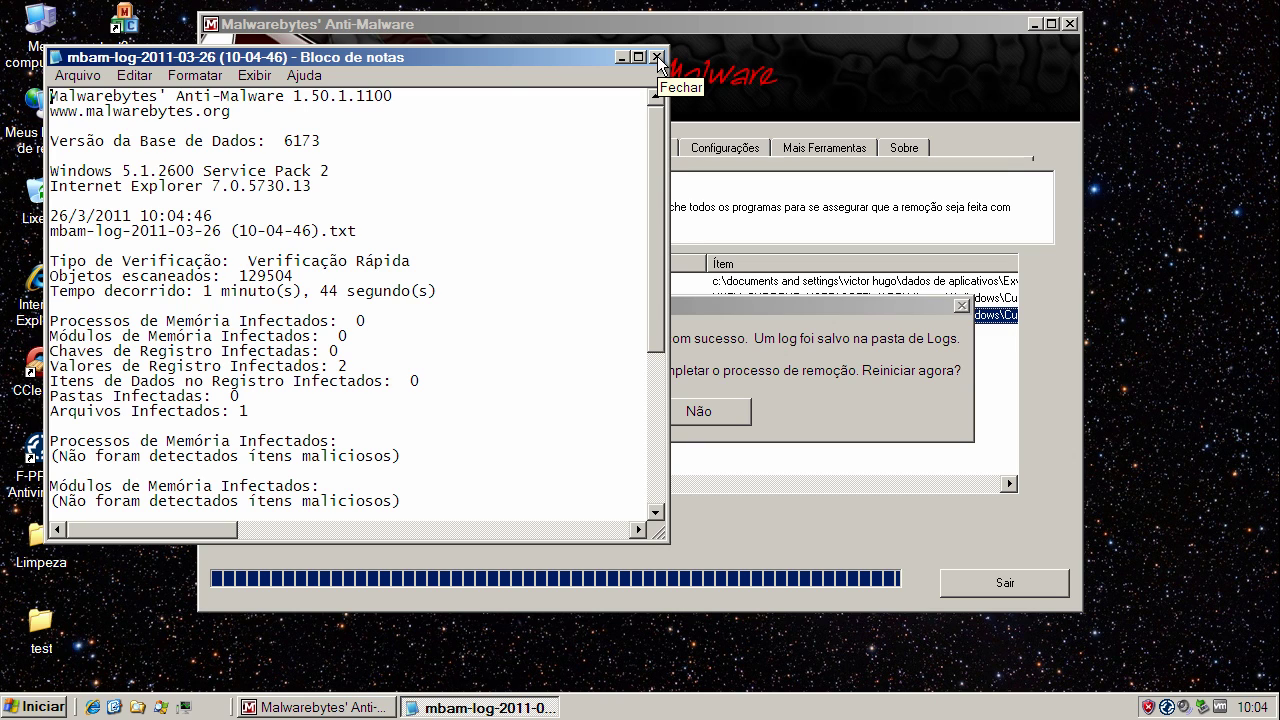
pyautogui.click(658, 58)
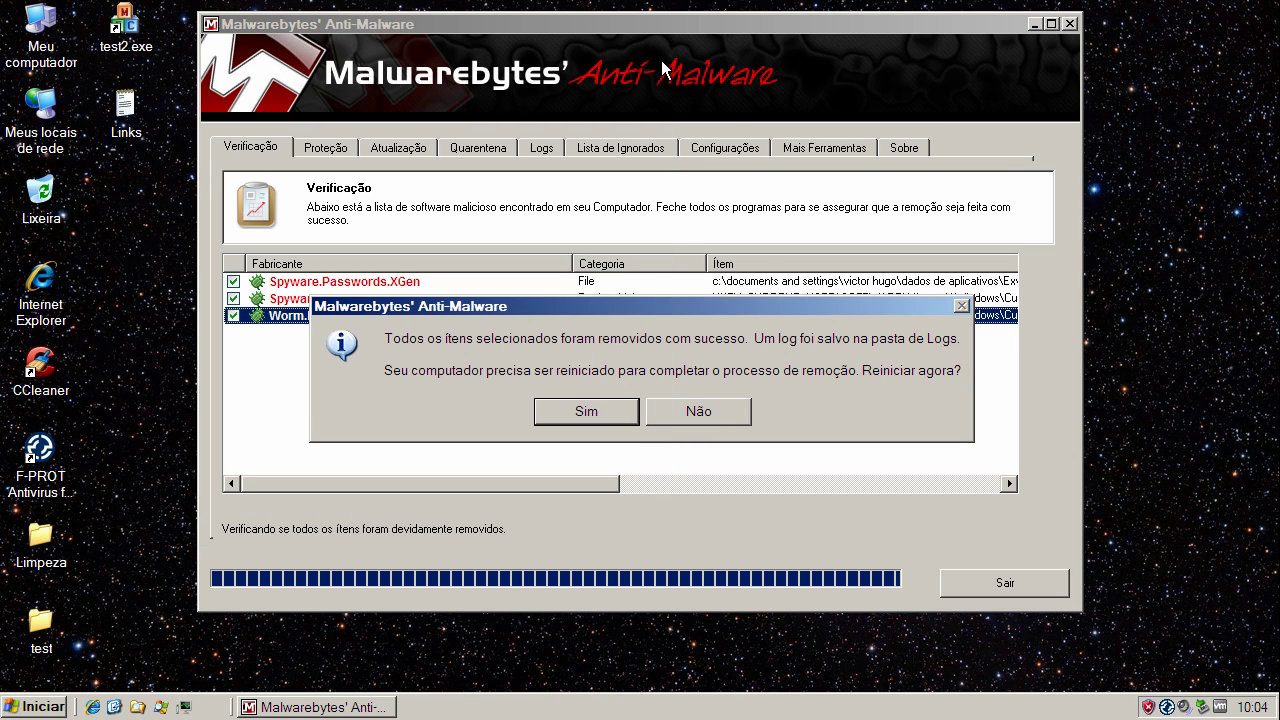
pyautogui.click(703, 412)
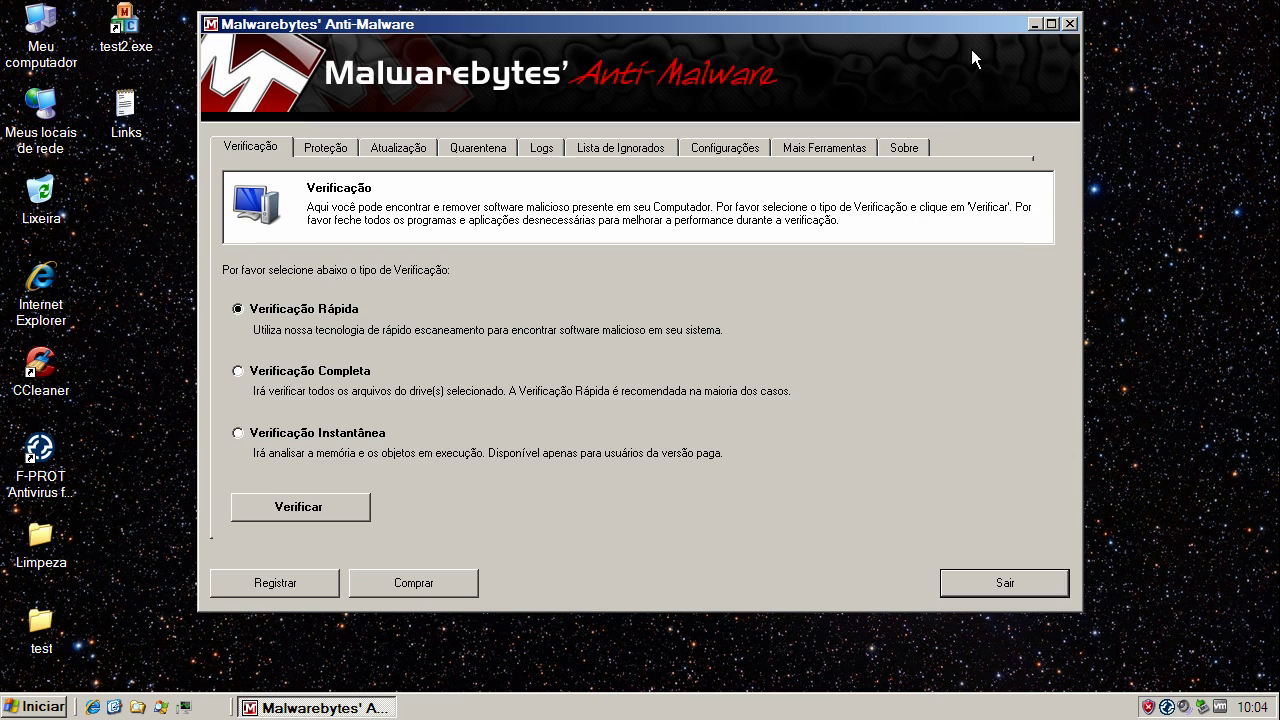
pyautogui.click(1069, 24)
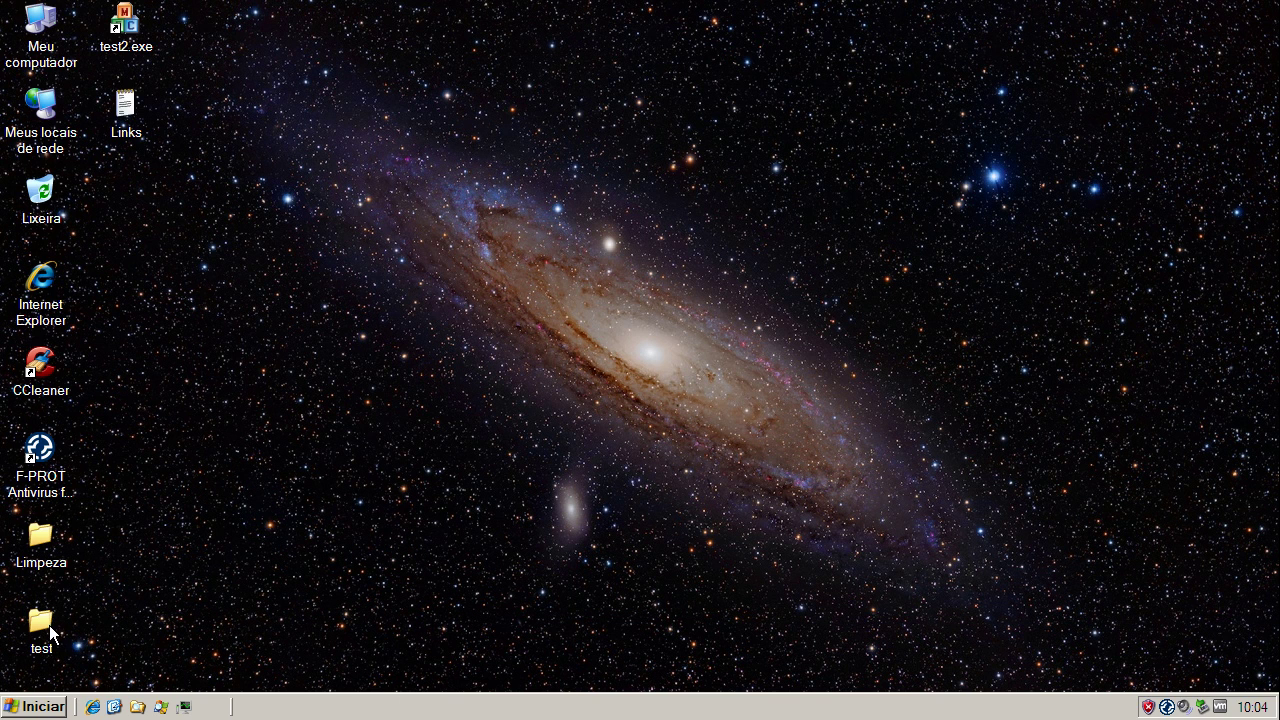
# - Launch Hitman Pro 3.5 and start a scan with the option to check this computer only once
pyautogui.click(56, 709)
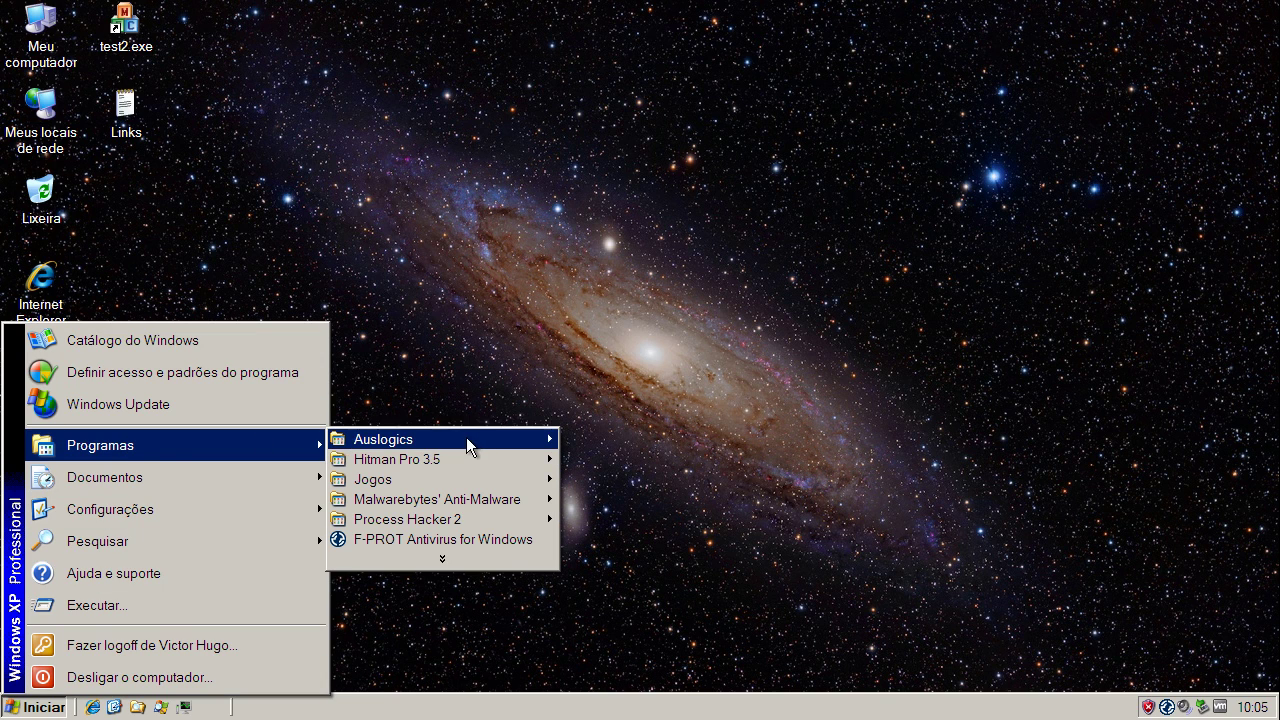
pyautogui.moveTo(476, 459)
pyautogui.click(605, 459)
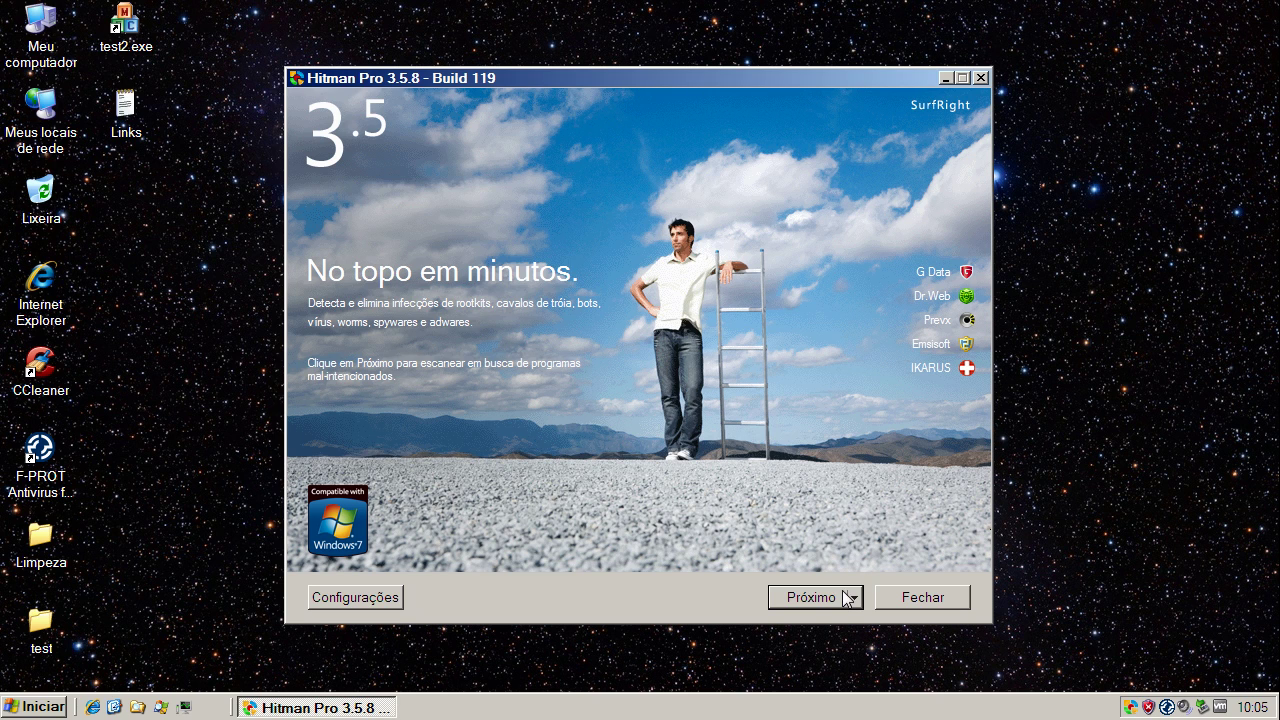
pyautogui.click(831, 595)
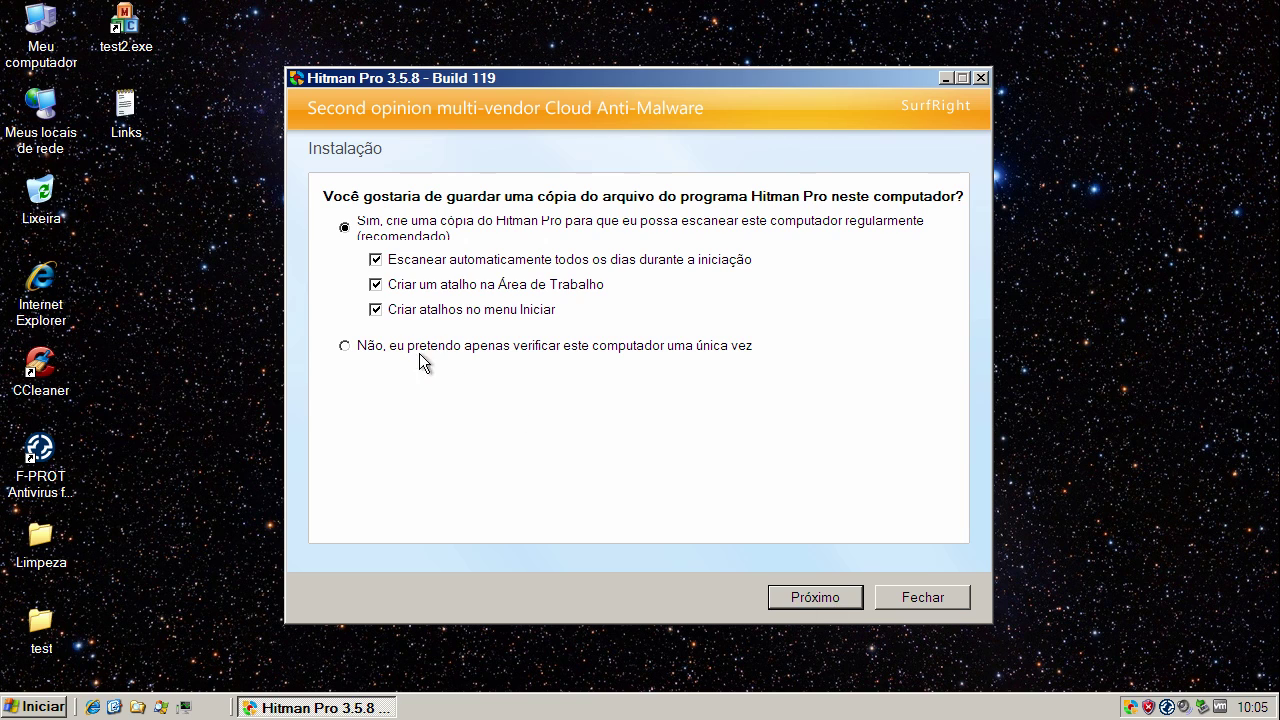
pyautogui.click(345, 347)
pyautogui.click(814, 595)
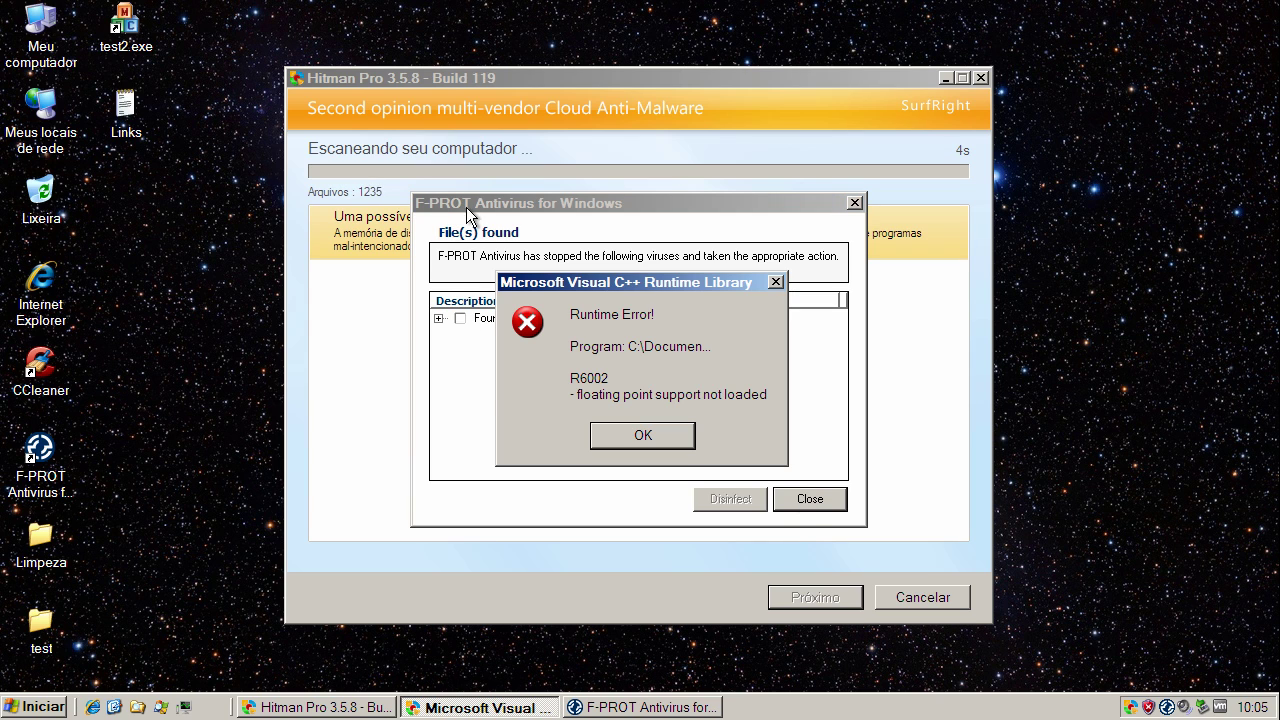
# - Dismiss the runtime error, expand the HitmanPro35.exe detection in the F-PROT alert to see its path, and close the alert
pyautogui.click(641, 435)
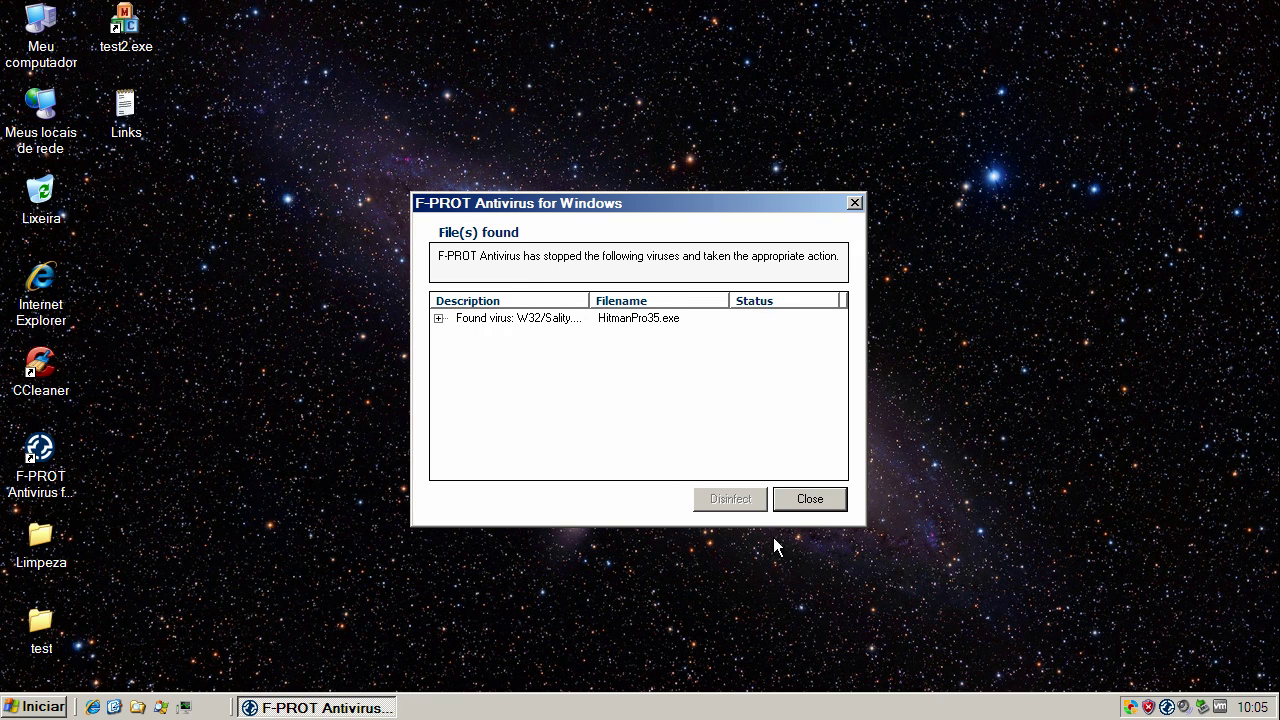
pyautogui.click(438, 318)
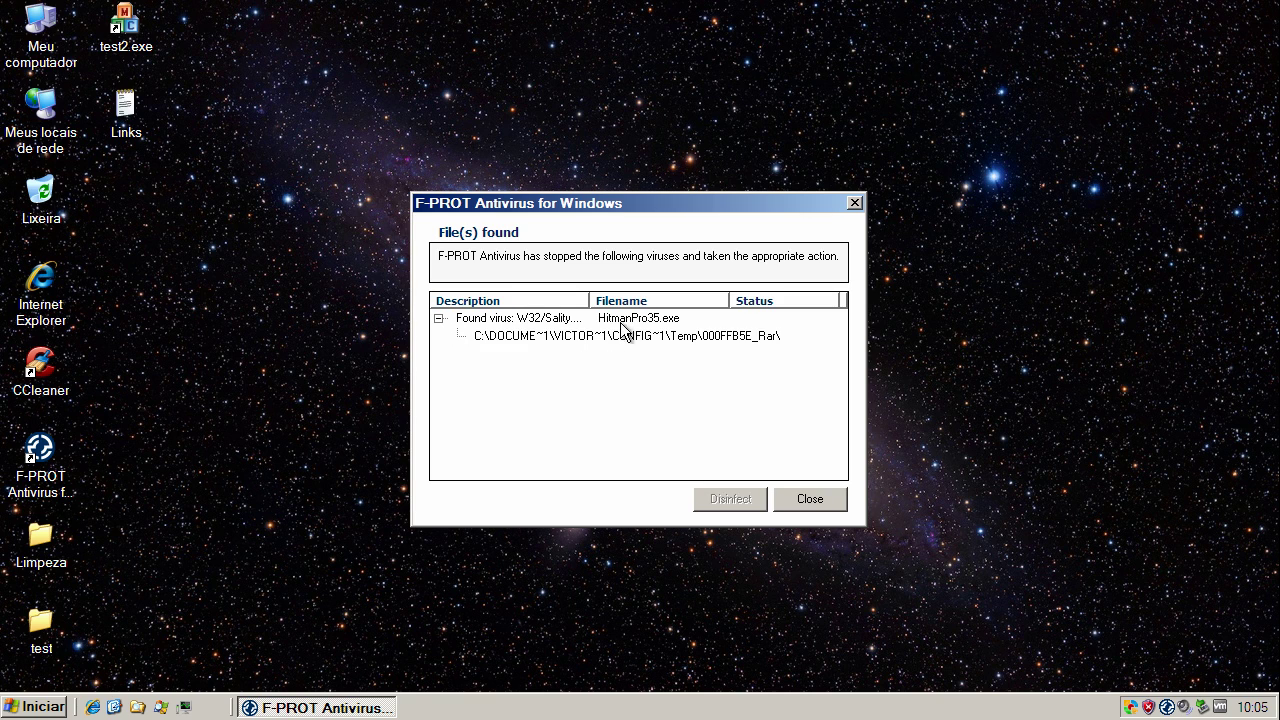
pyautogui.click(810, 499)
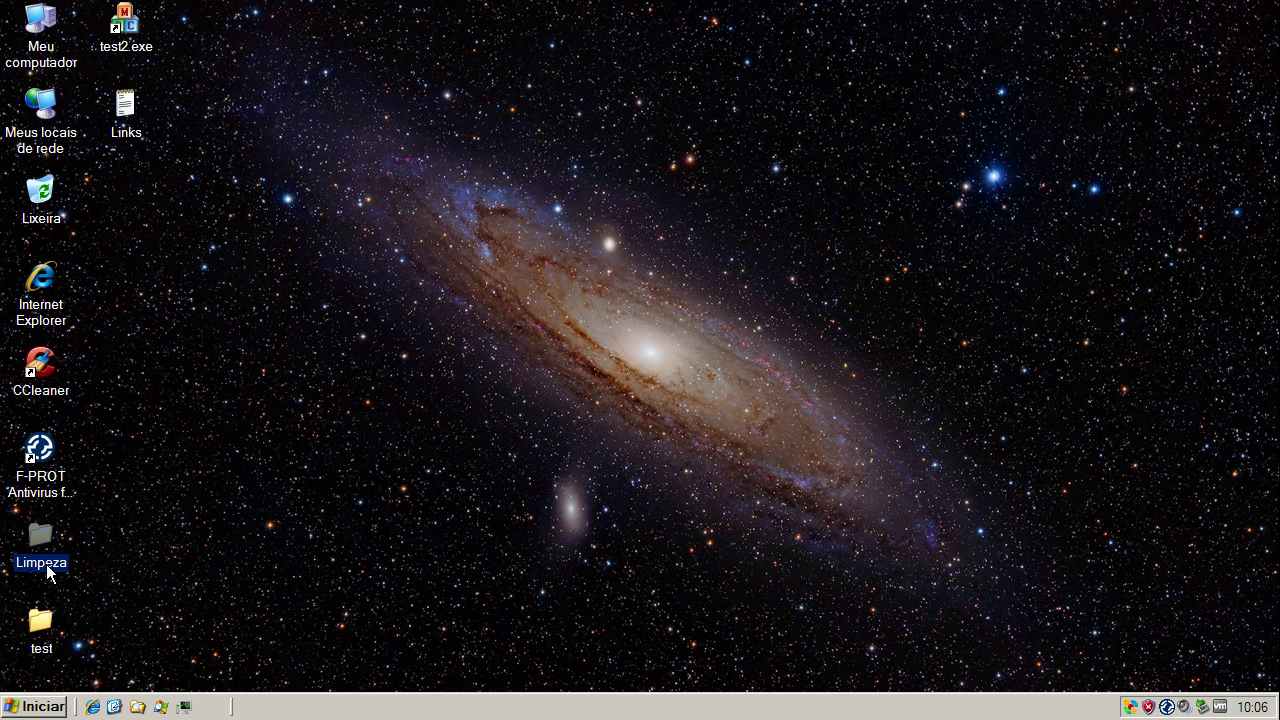
# - Try to run SAS_671965A from the Limpeza desktop folder, accepting the security warning, and close the F-PROT alert
pyautogui.doubleClick(41, 545)
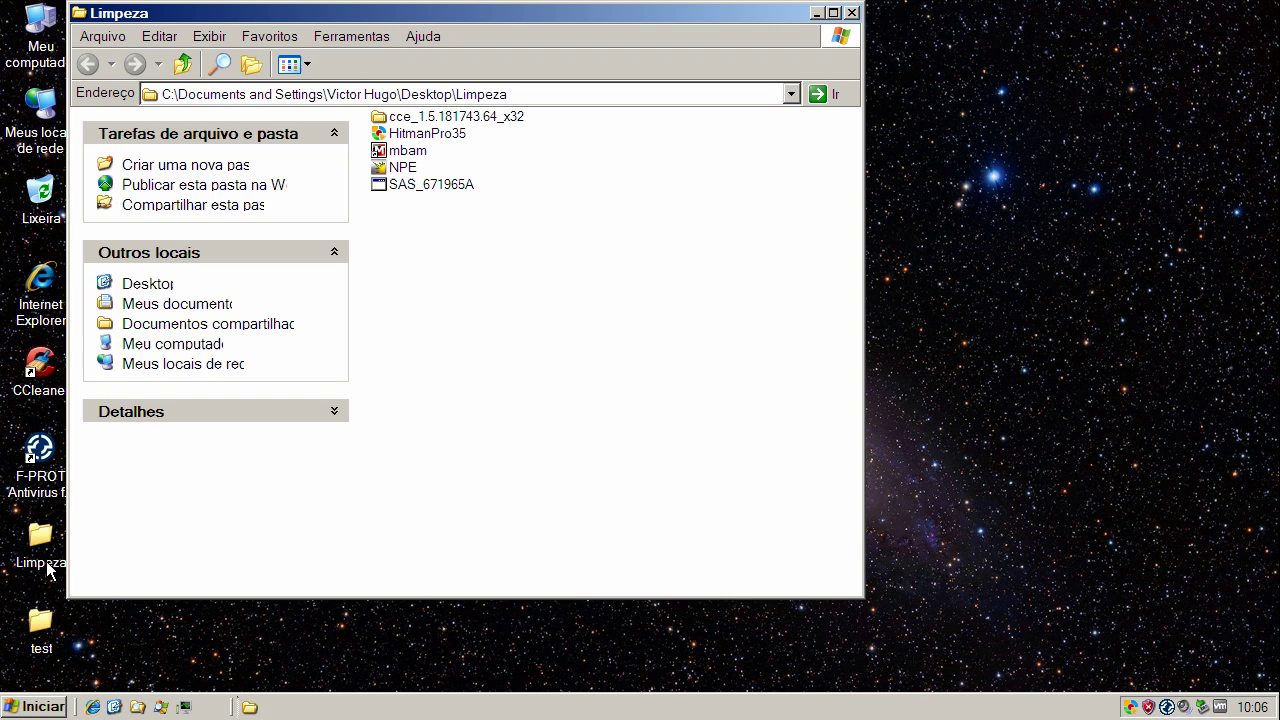
pyautogui.click(412, 182)
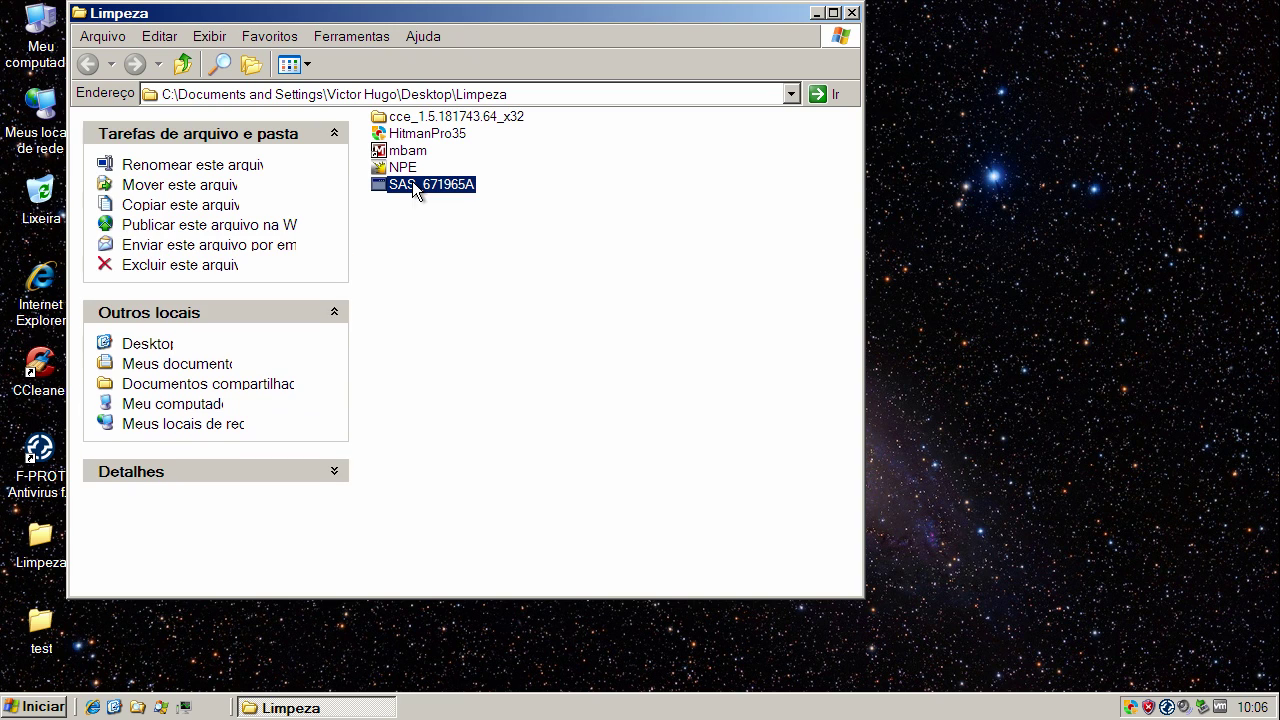
pyautogui.rightClick(412, 181)
pyautogui.click(440, 192)
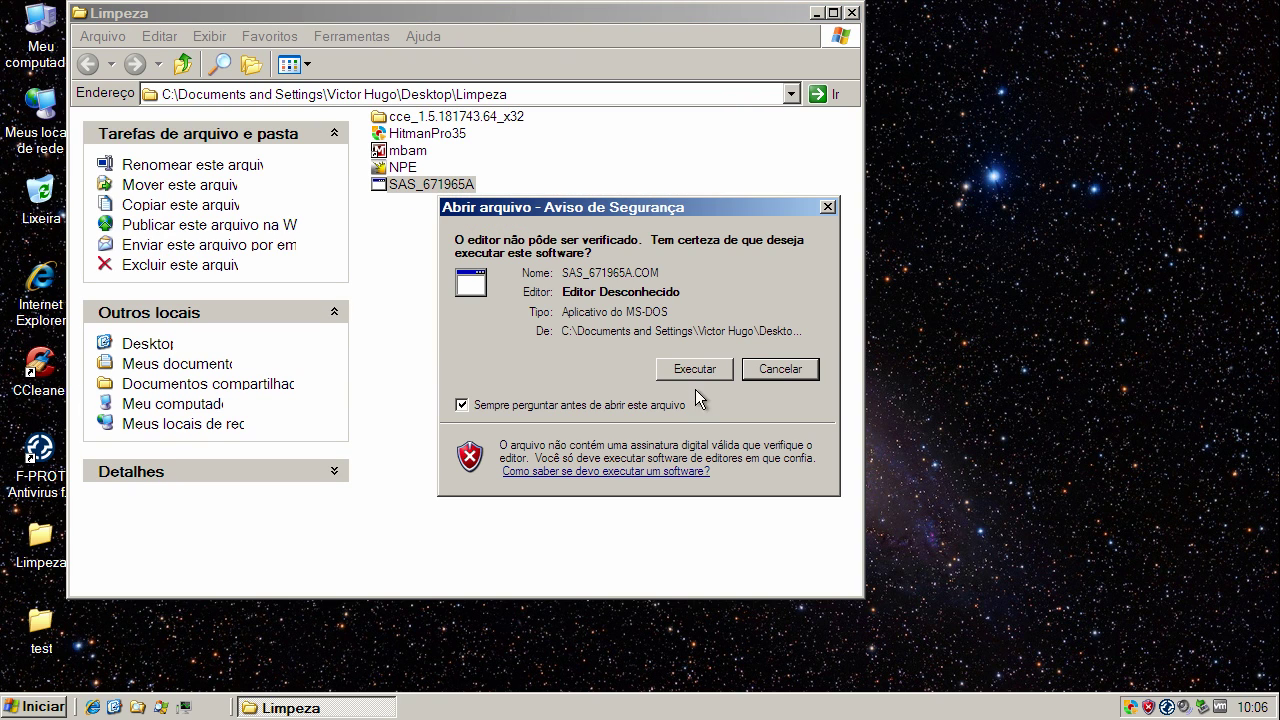
pyautogui.click(695, 370)
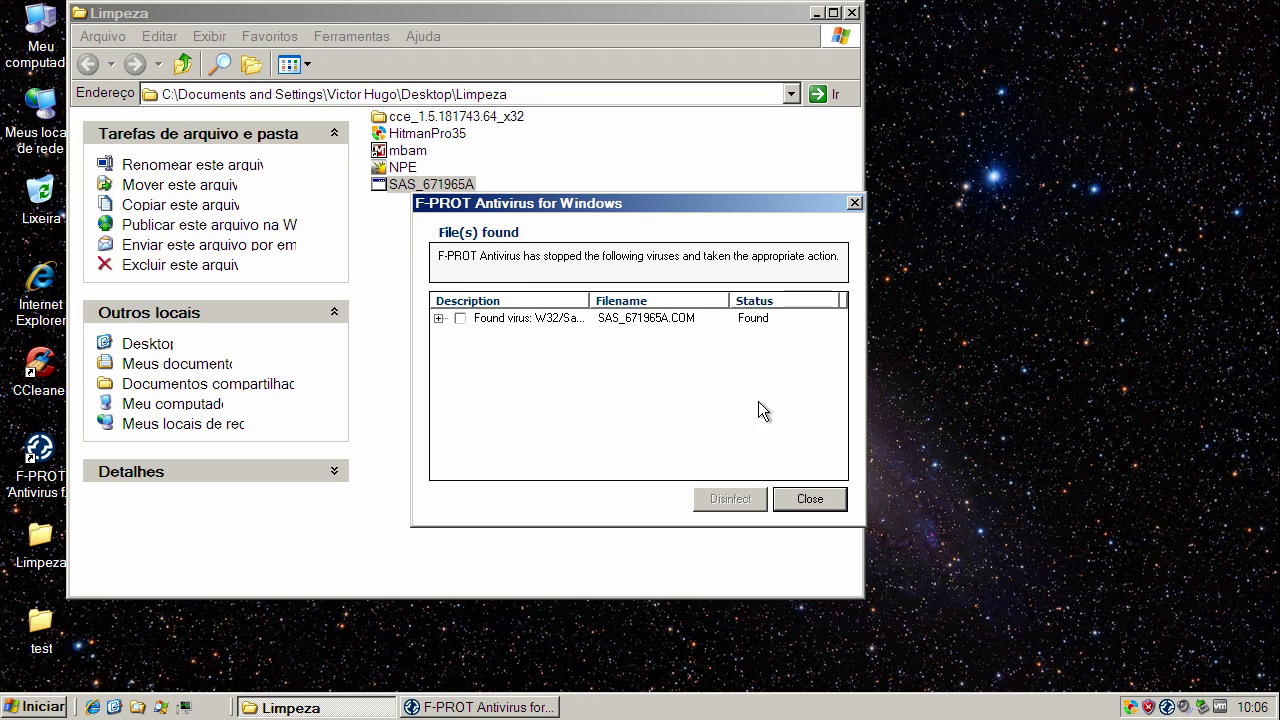
pyautogui.click(812, 499)
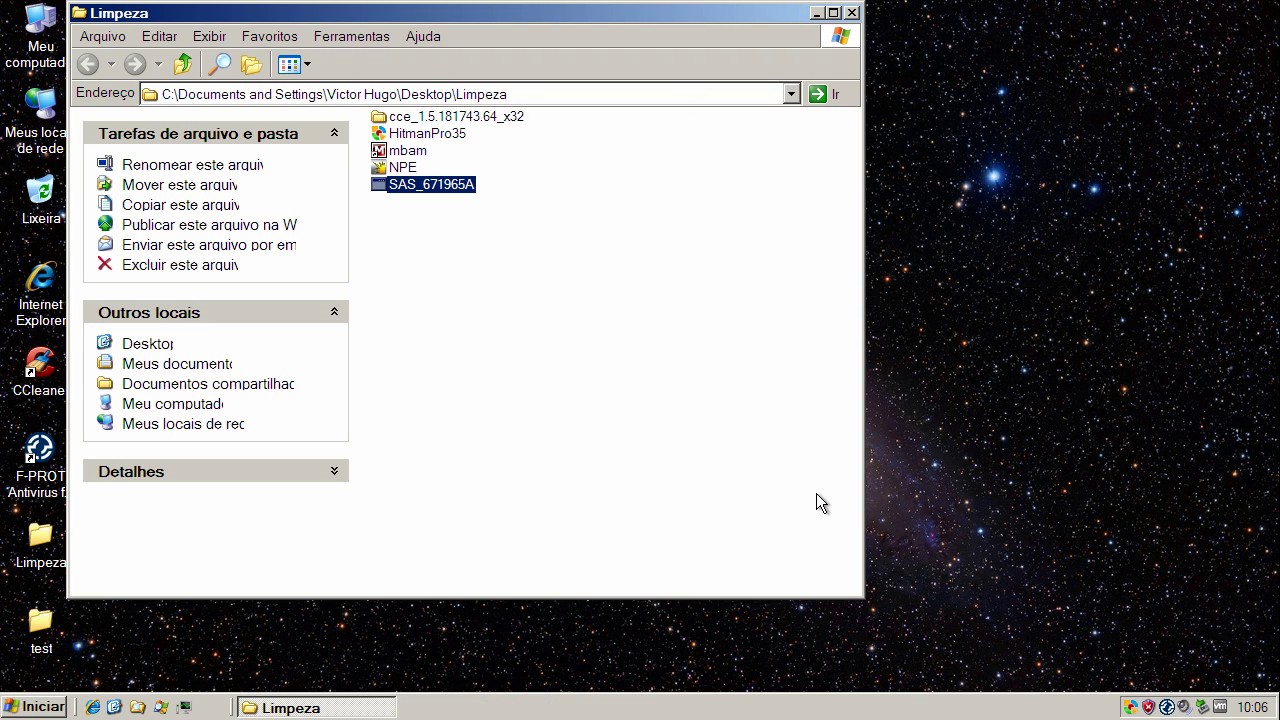
# - Launch NPE from the Limpeza folder, allow it past the security warning and accept the Norton Power Eraser licence agreement
pyautogui.doubleClick(404, 168)
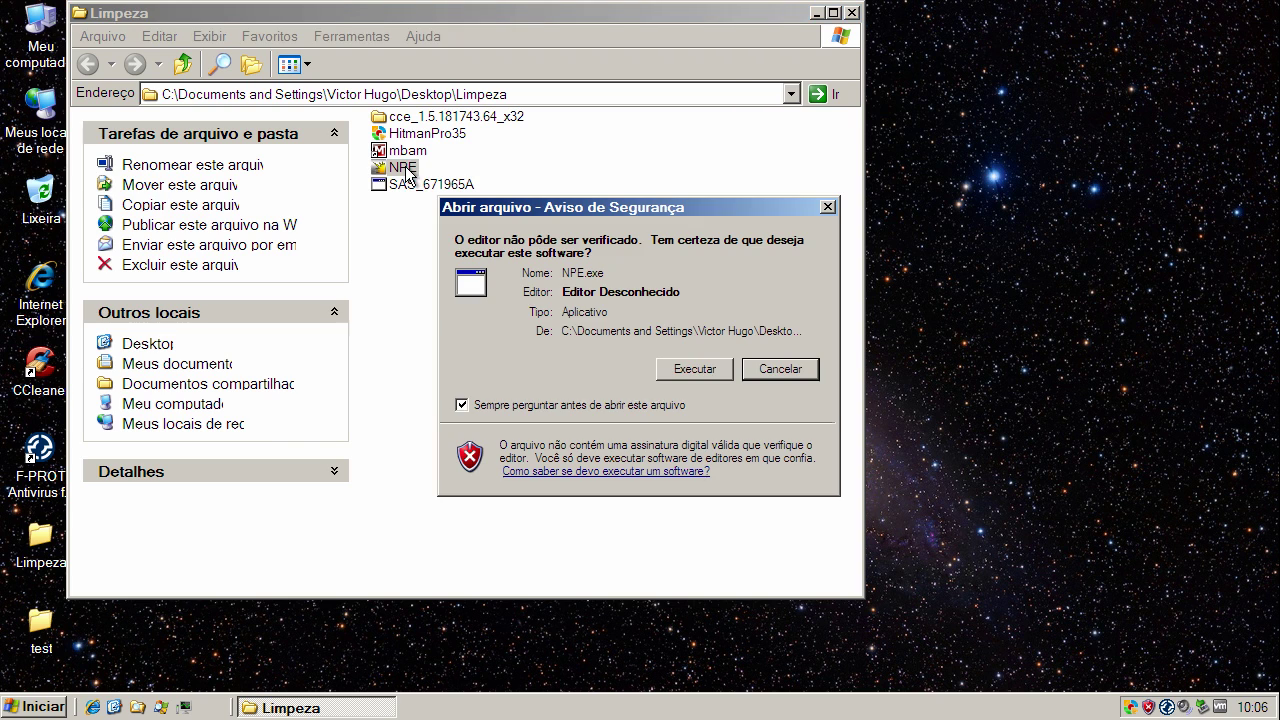
pyautogui.click(695, 369)
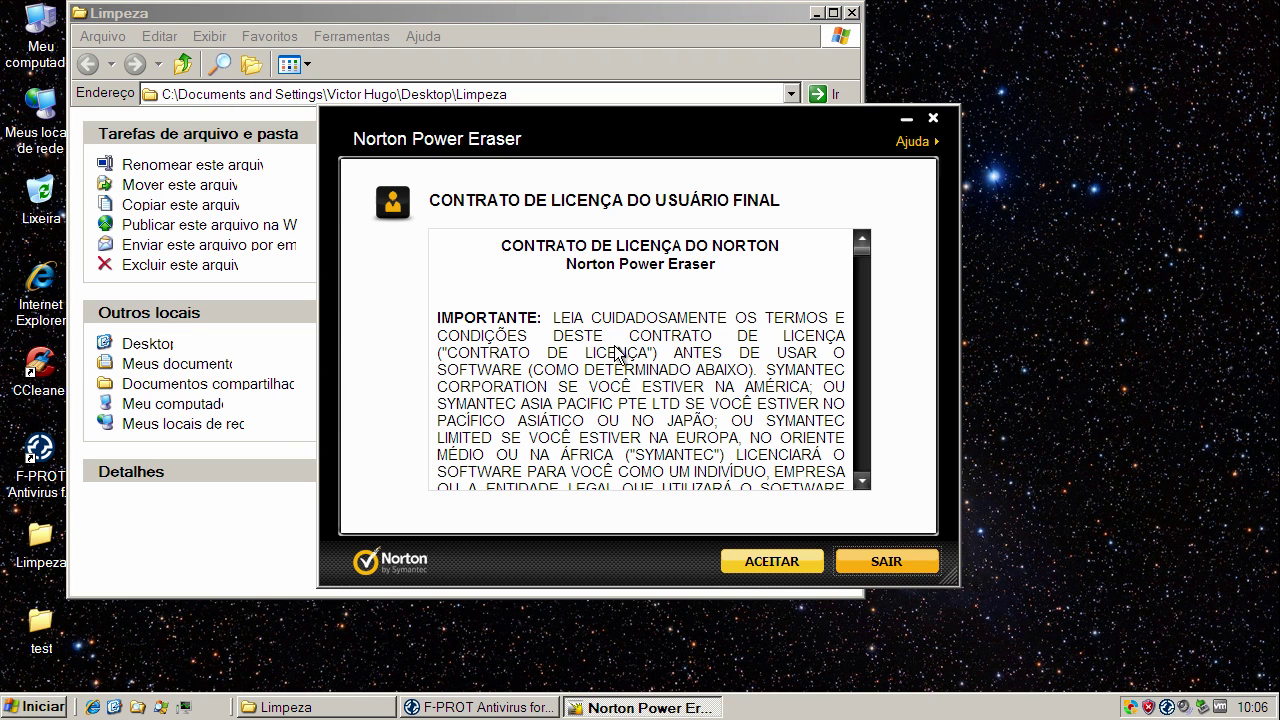
pyautogui.click(820, 565)
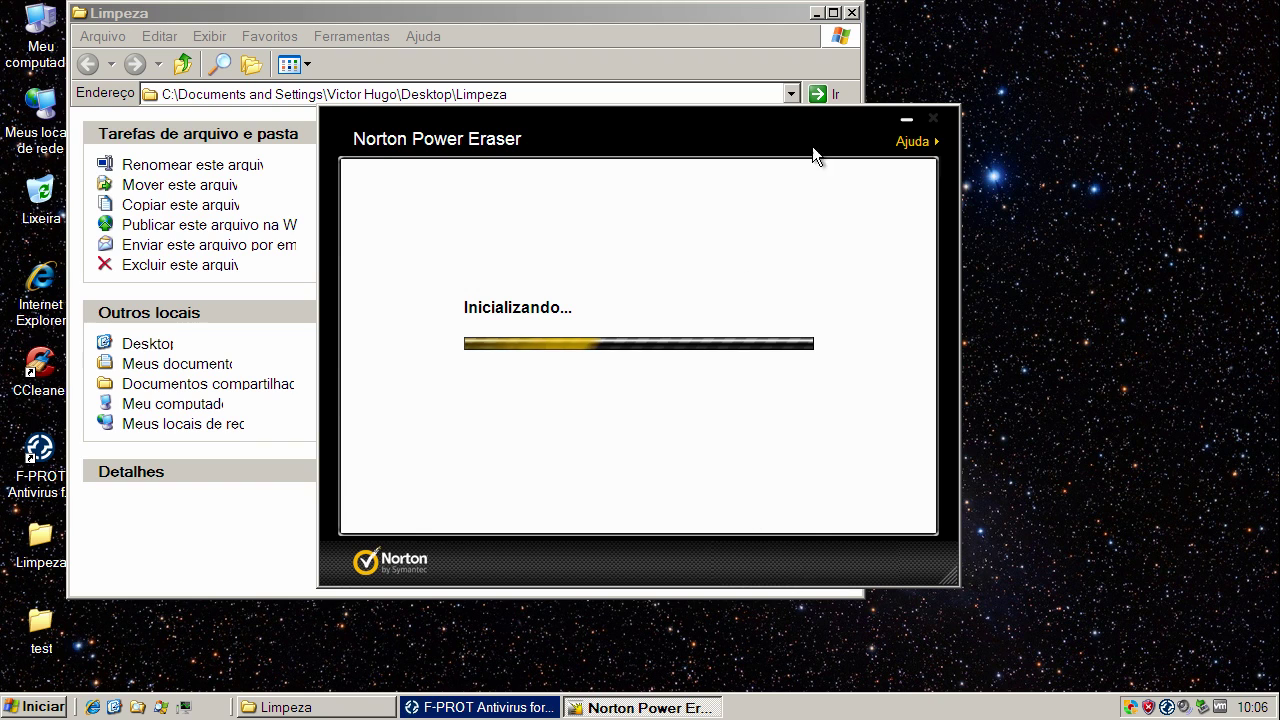
# - Minimize Norton Power Eraser, dismiss the F-PROT alert about NPE.exe and close the Limpeza folder window
pyautogui.click(906, 119)
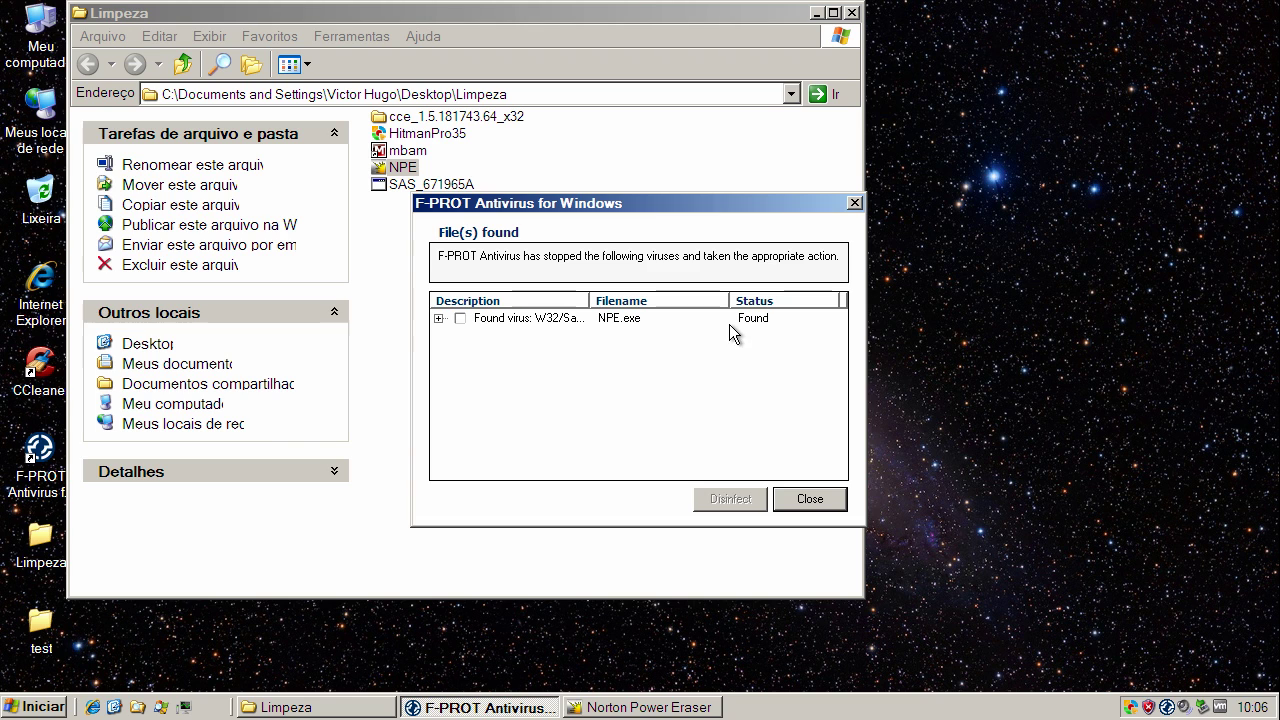
pyautogui.click(805, 500)
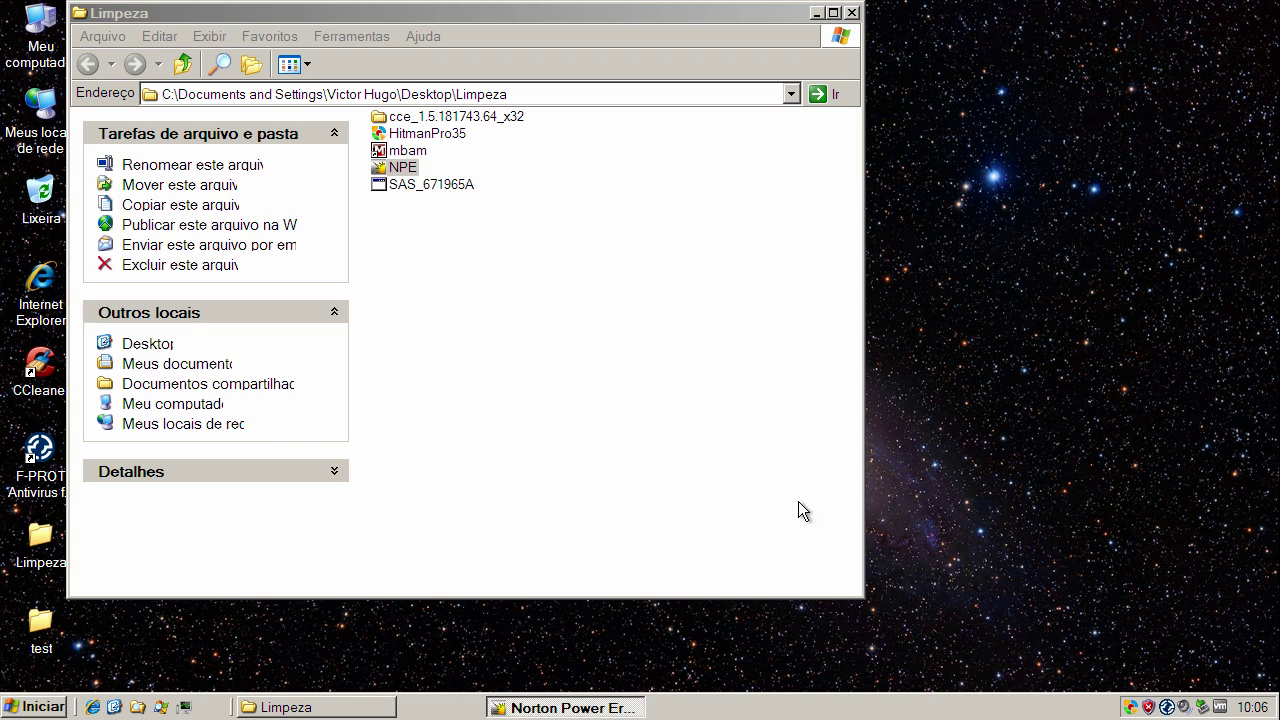
pyautogui.click(851, 13)
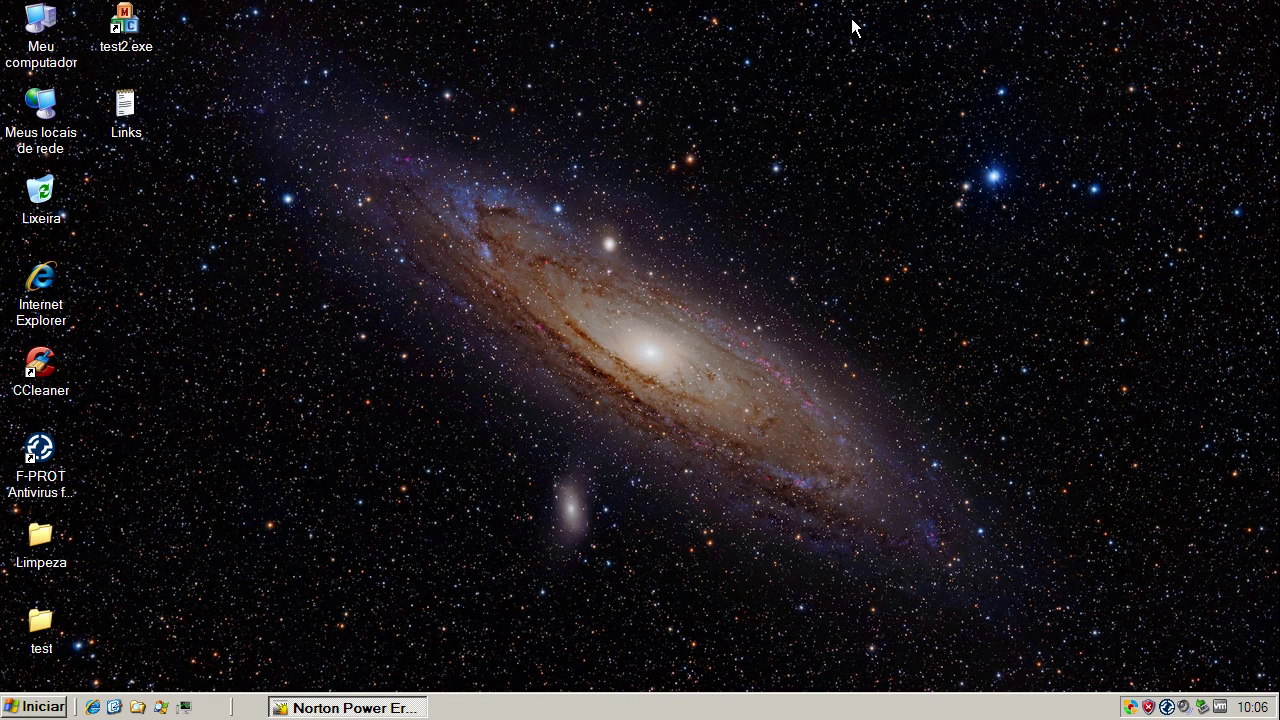
# - Open F-PROT Antivirus and review its virus scanner overview, current update versions and system status
pyautogui.doubleClick(1167, 707)
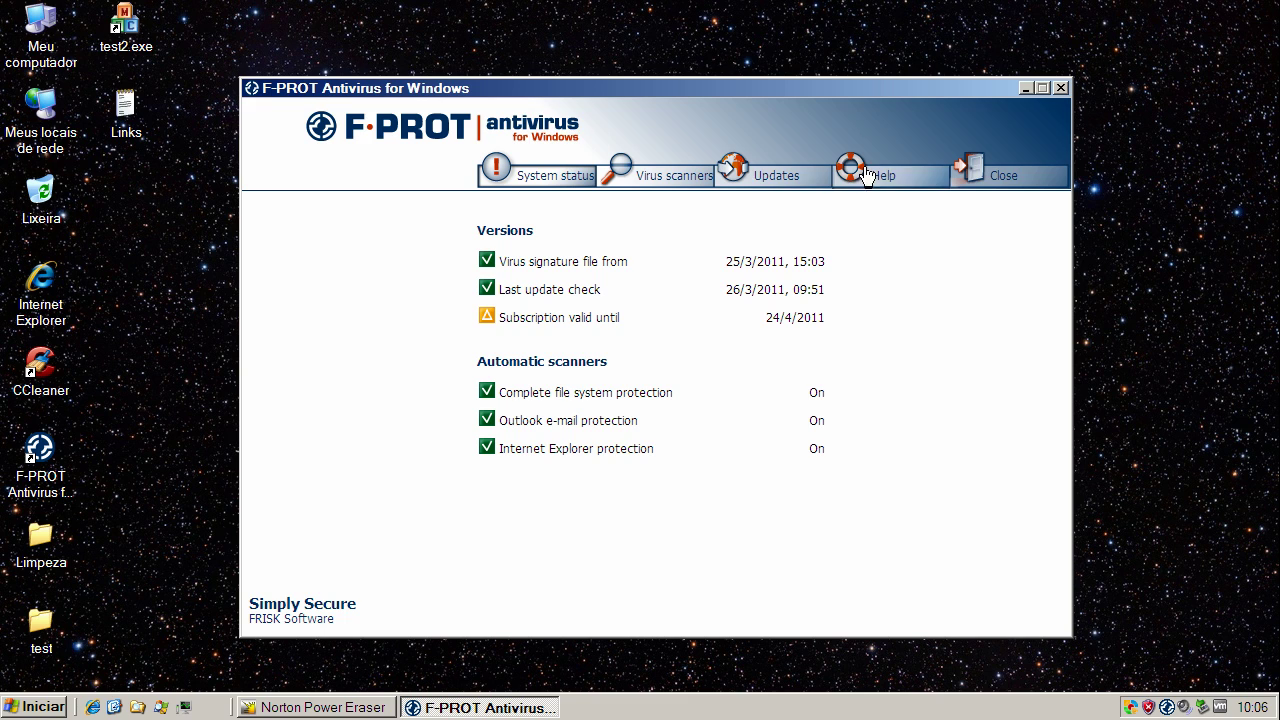
pyautogui.click(694, 180)
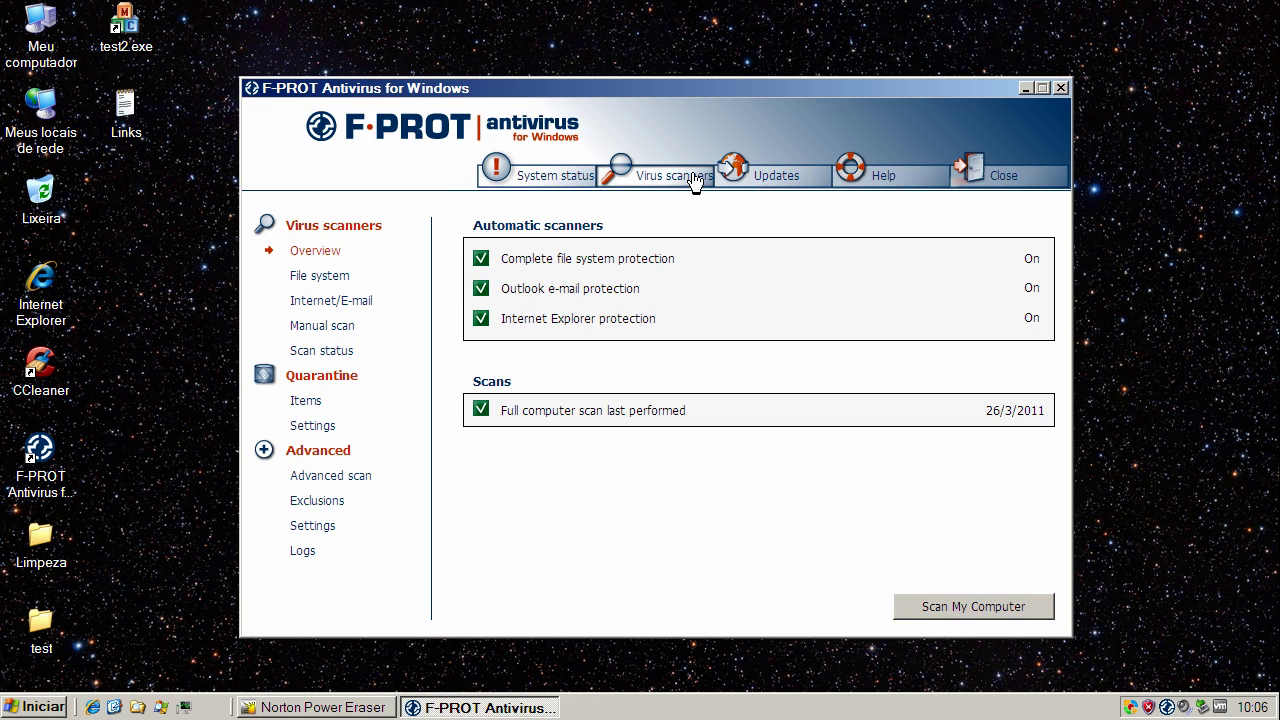
pyautogui.click(817, 188)
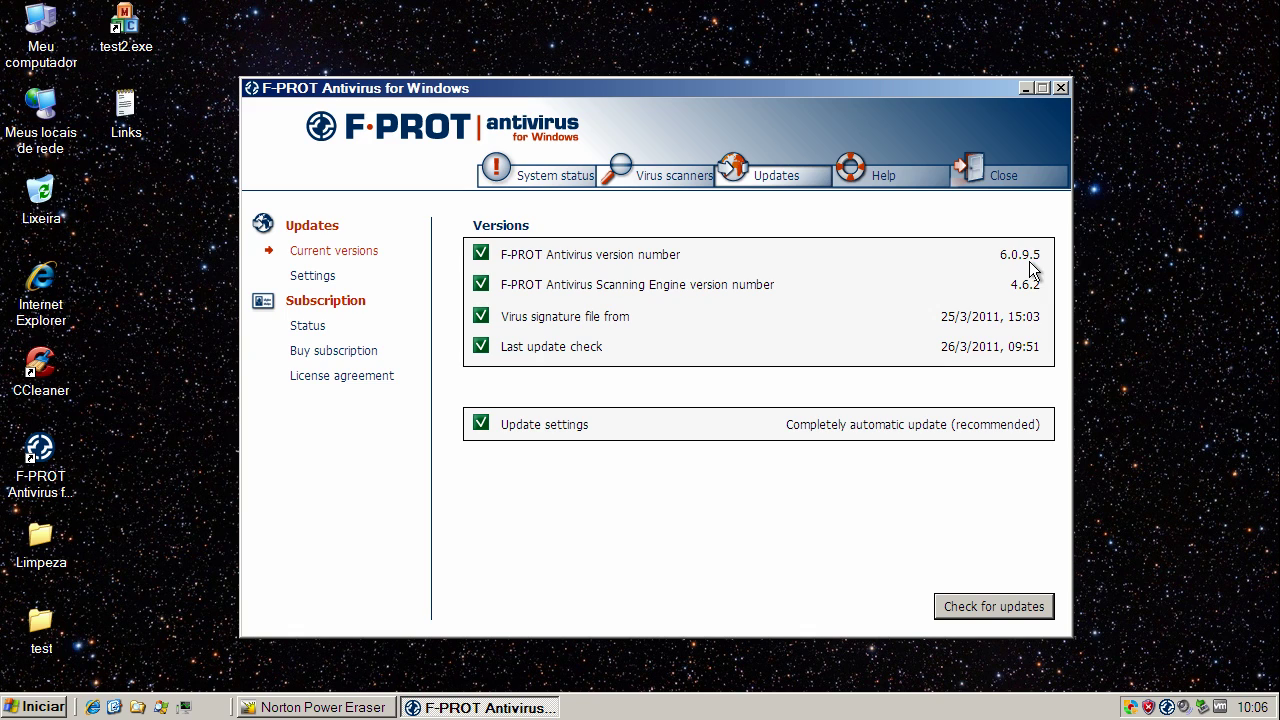
pyautogui.click(541, 176)
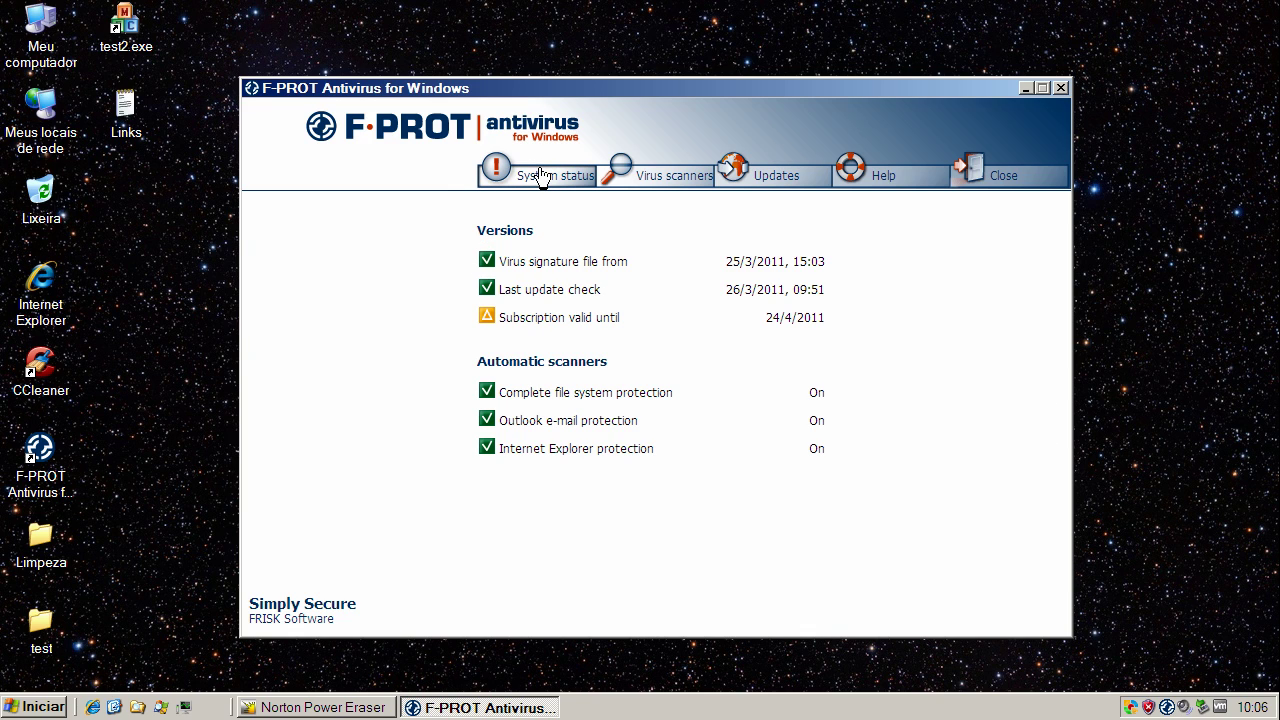